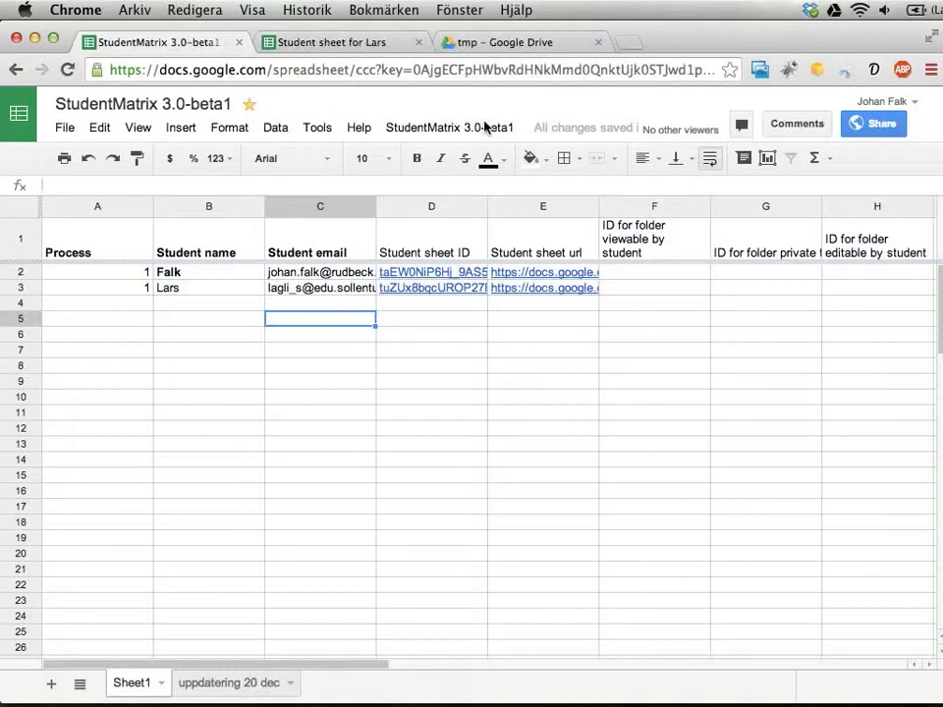
Step: Open tinyurl.com/studentmatrix-3-0-beta1 in a new tab, and close that tab again, leaving the page
{"action": "key", "text": "super+t"}
{"action": "type", "text": "ti"}
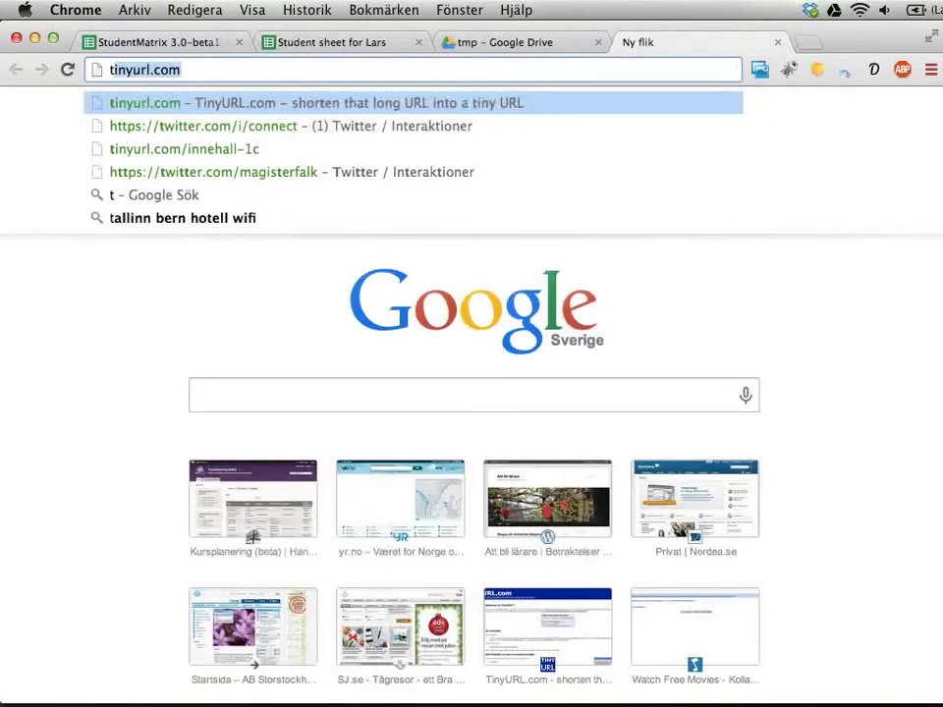
{"action": "type", "text": "nyurl.com/stu"}
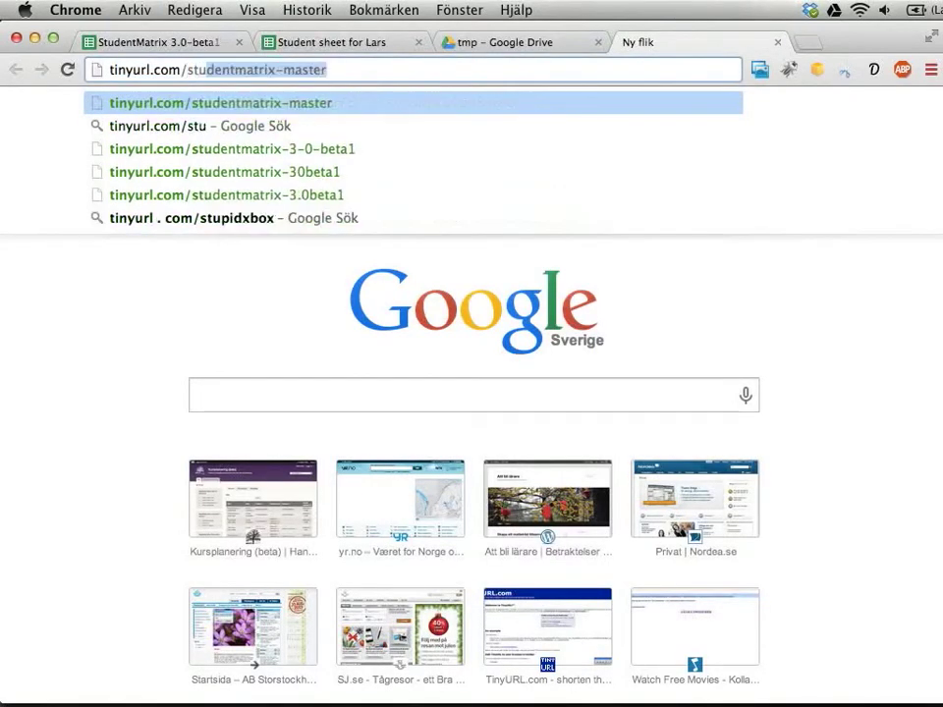
{"action": "type", "text": "dentmatrix-"}
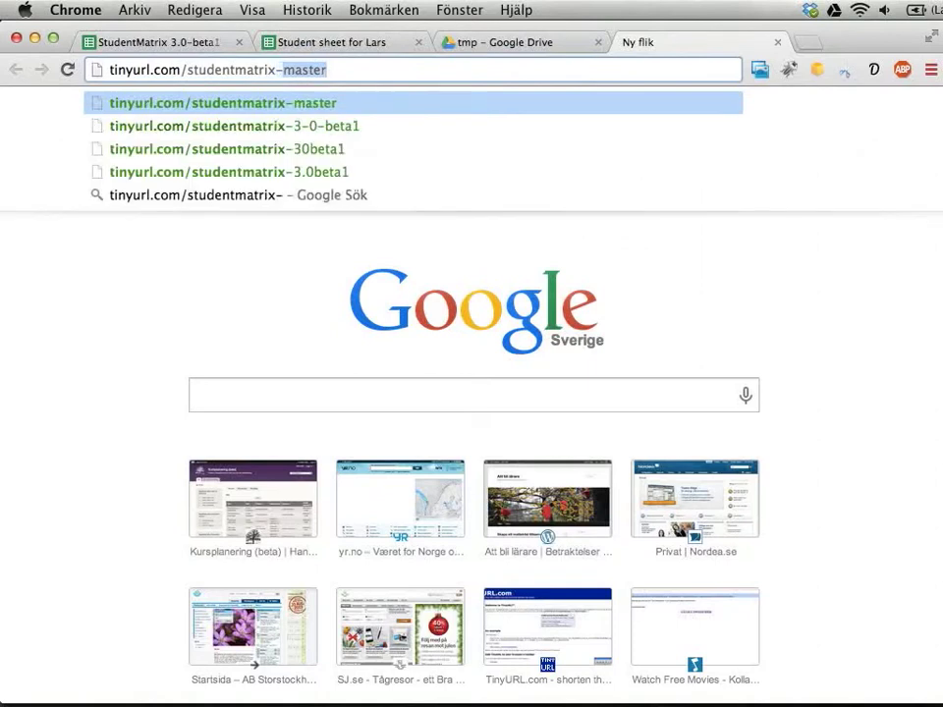
{"action": "key", "text": "Down"}
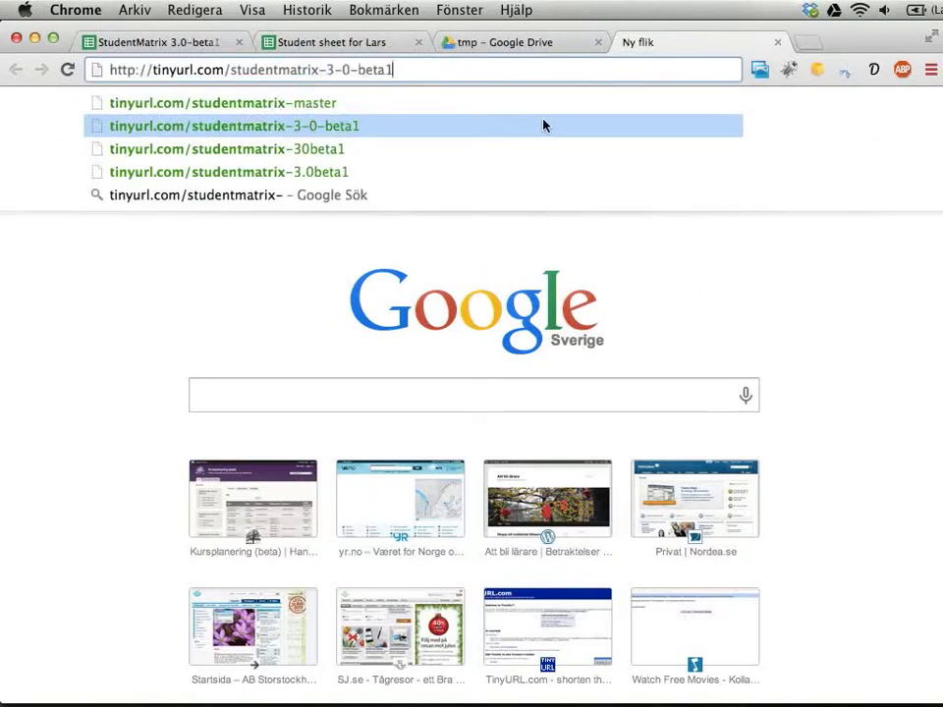
{"action": "key", "text": "Return"}
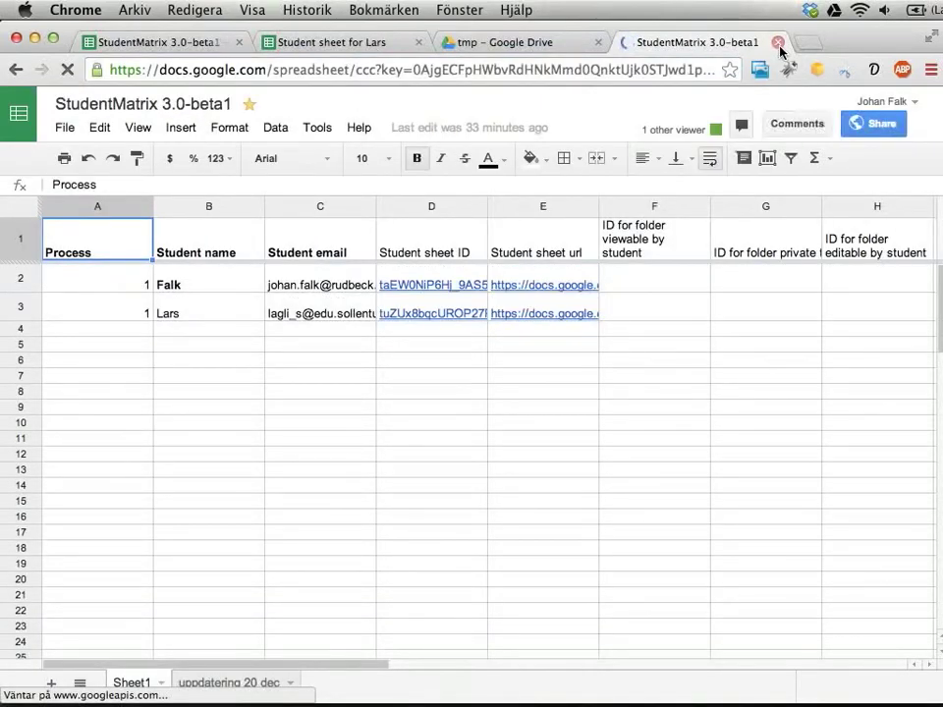
{"action": "left_click", "coordinate": [778, 43]}
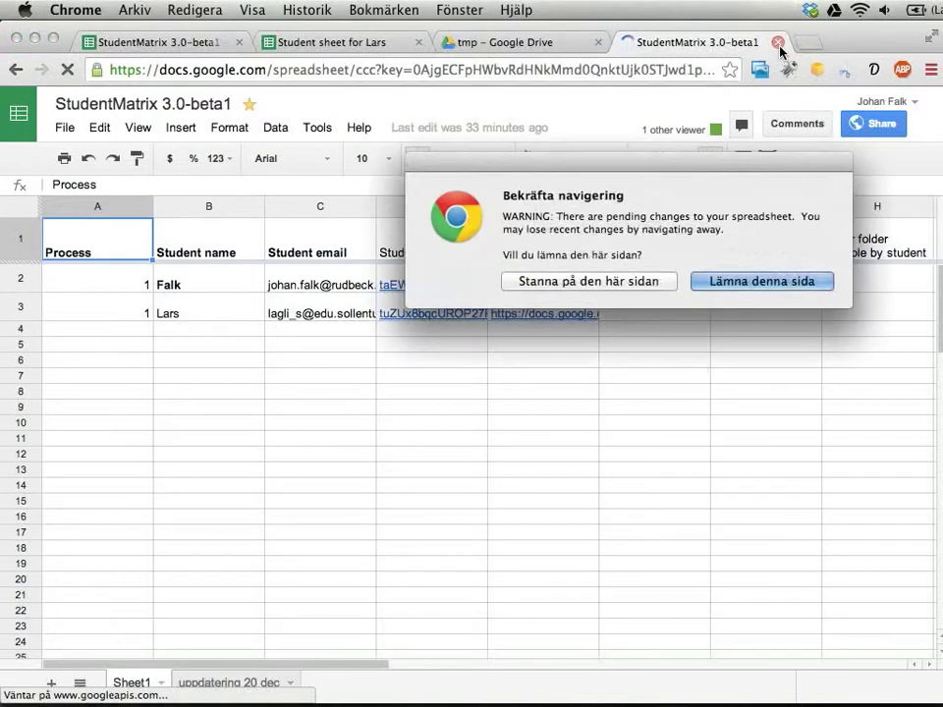
{"action": "left_click", "coordinate": [735, 283]}
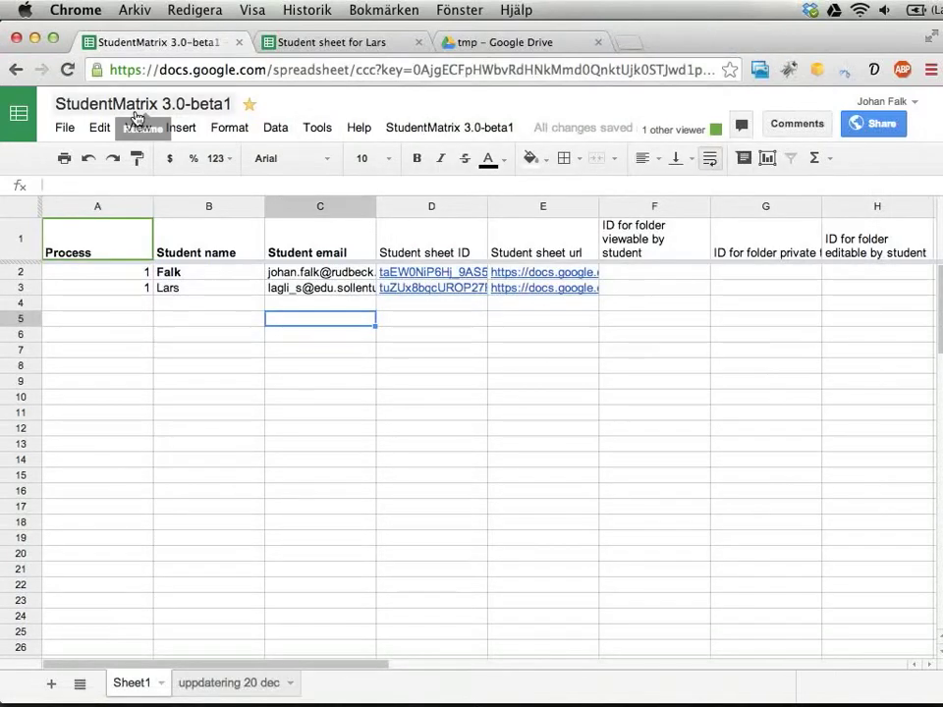
{"action": "left_click", "coordinate": [635, 286]}
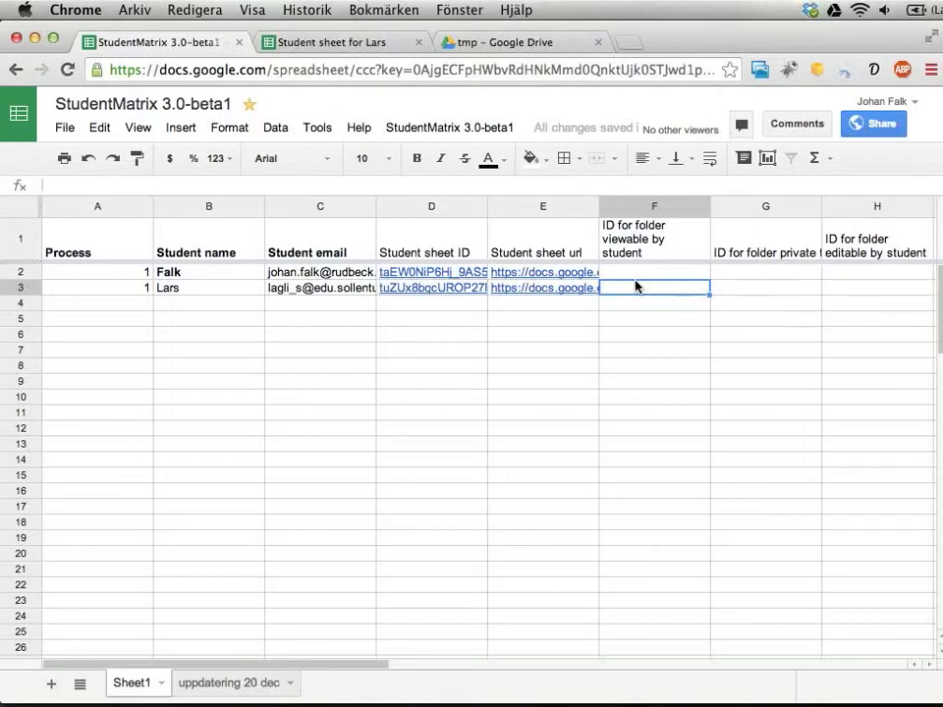
{"action": "left_click", "coordinate": [472, 131]}
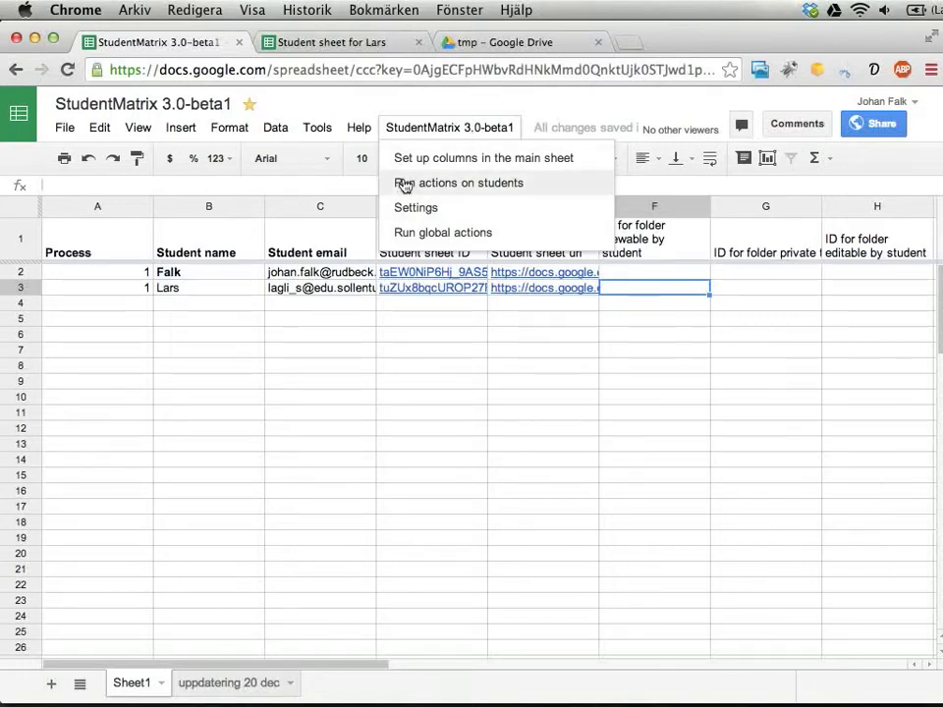
{"action": "left_click", "coordinate": [269, 335]}
Step: Select the cells of both students in rows 2 and 3 and run the Create folders for each student action on the selected students
{"action": "left_click", "coordinate": [207, 278]}
{"action": "left_click", "coordinate": [206, 288], "text": "shift"}
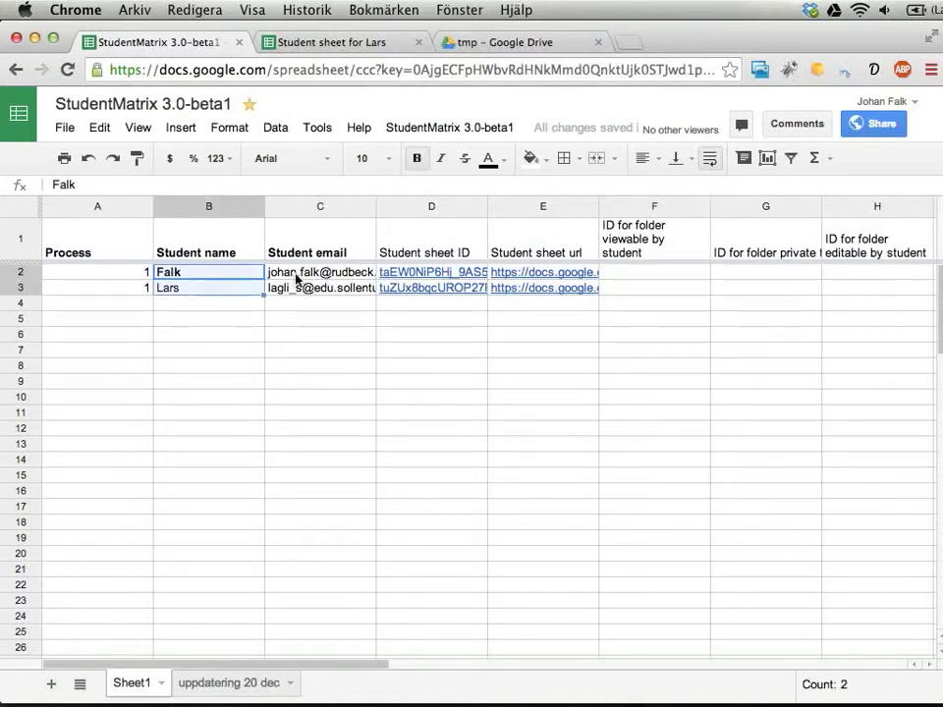
{"action": "left_click_drag", "start_coordinate": [300, 276], "coordinate": [301, 287]}
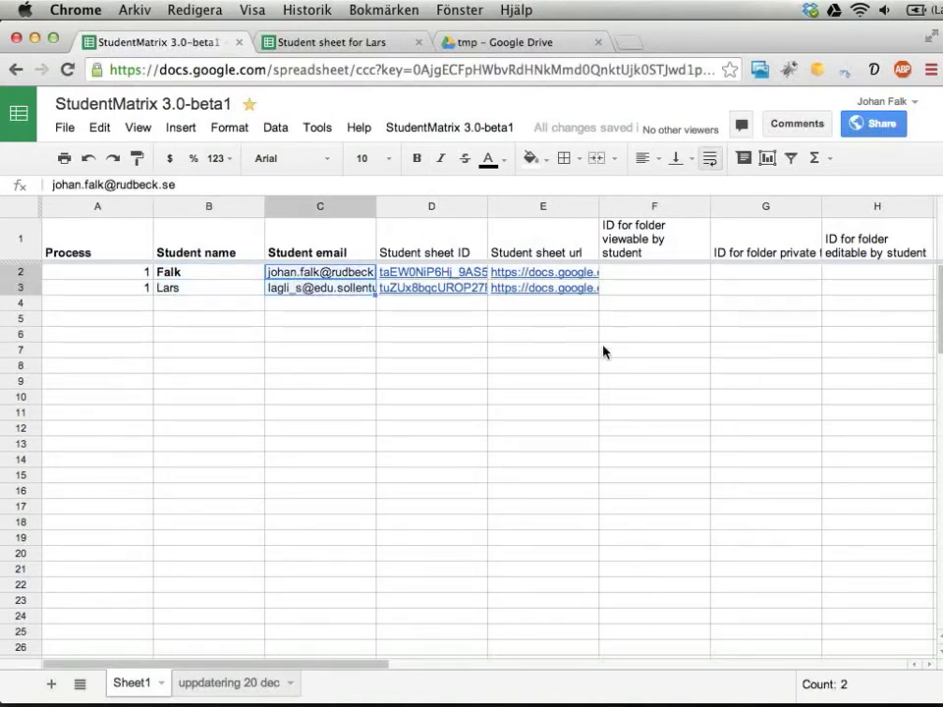
{"action": "left_click", "coordinate": [447, 128]}
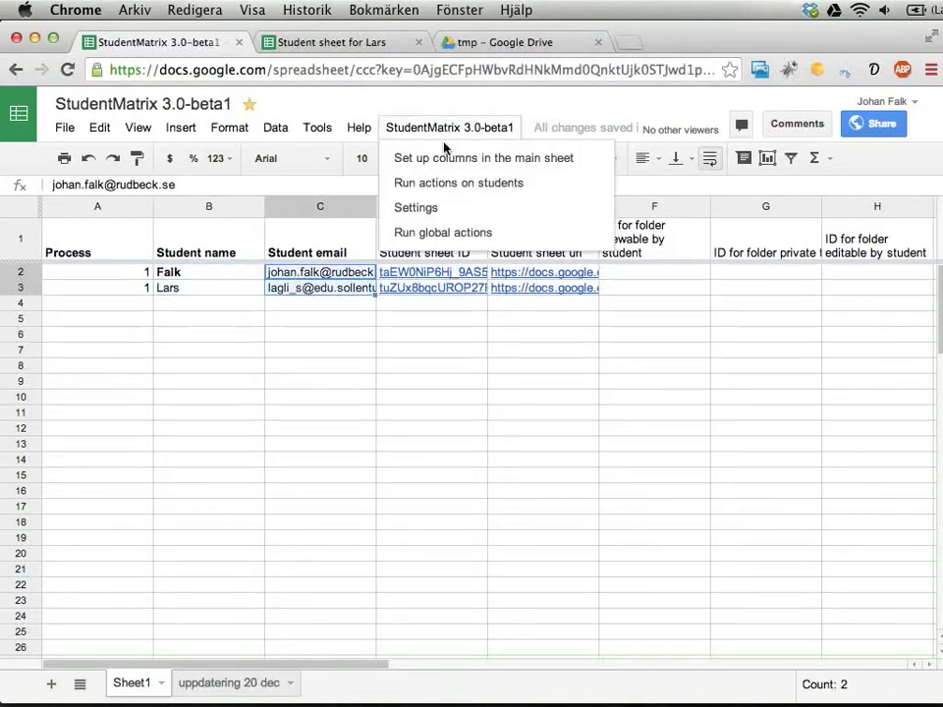
{"action": "left_click", "coordinate": [437, 185]}
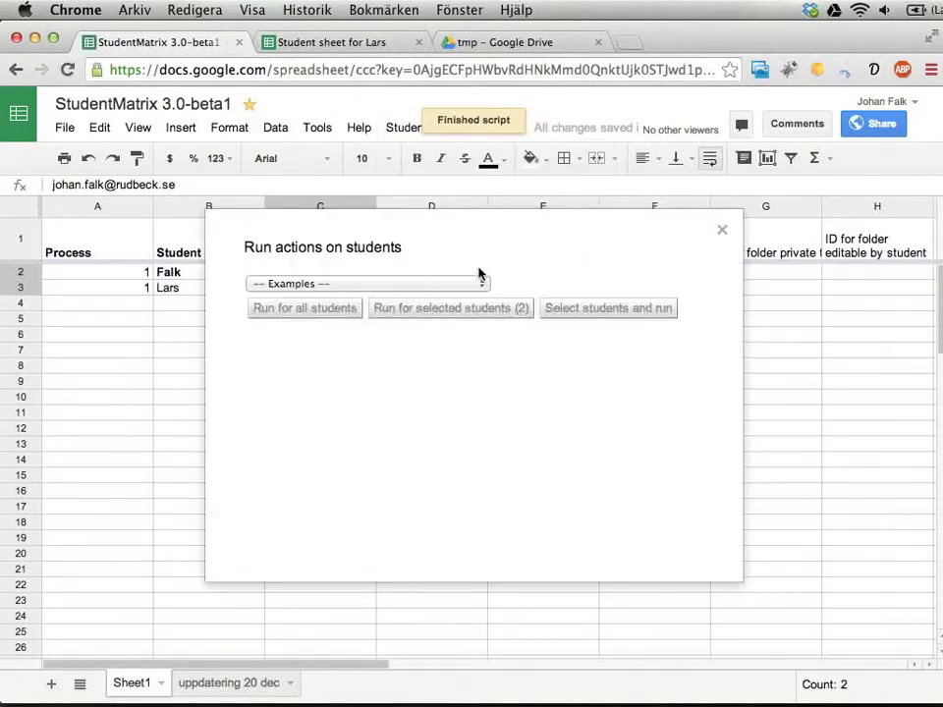
{"action": "left_click", "coordinate": [407, 284]}
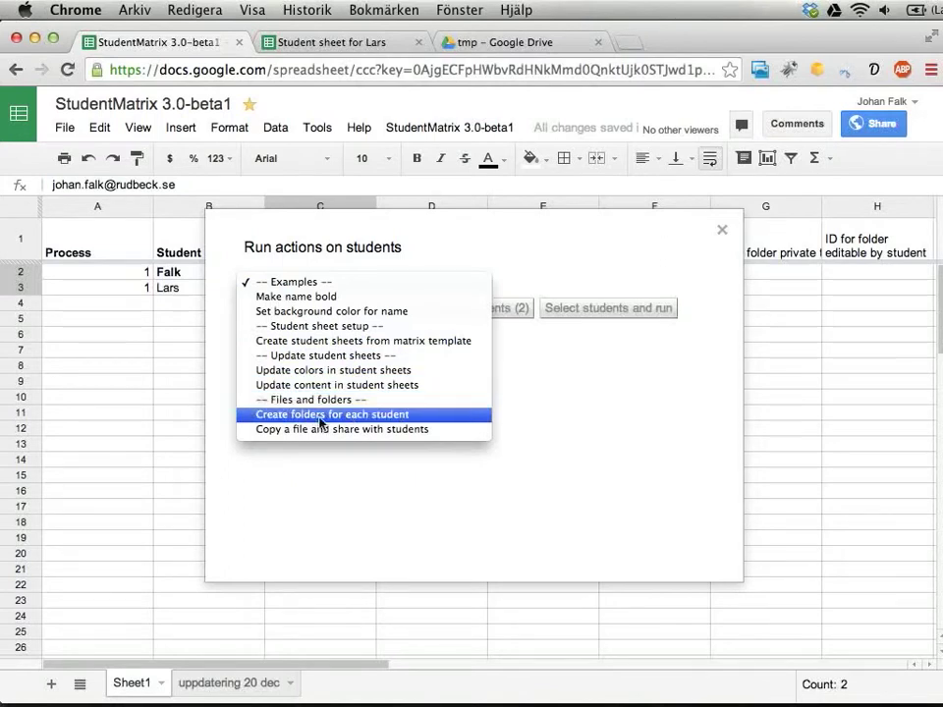
{"action": "left_click", "coordinate": [320, 422]}
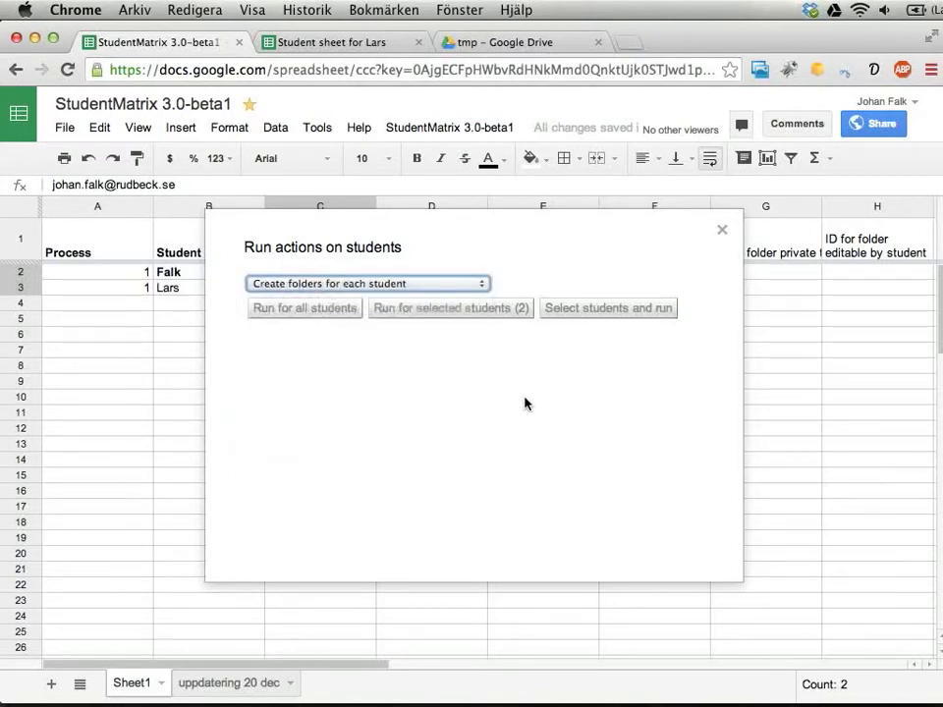
{"action": "left_click", "coordinate": [468, 341]}
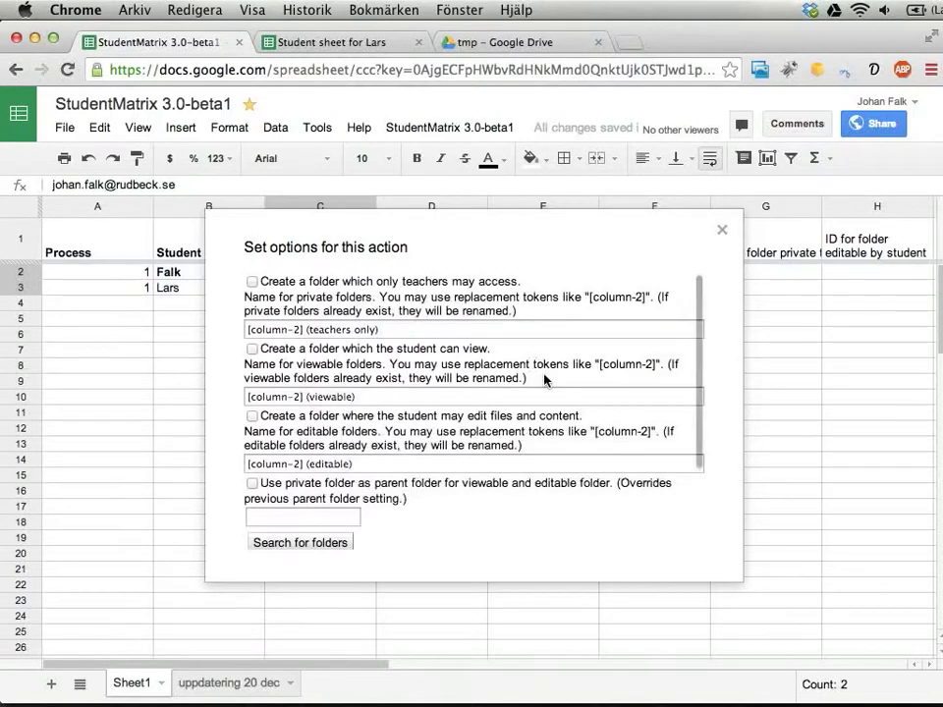
Step: Enable creation of a teachers-only folder, a folder the student can view, and a folder where the student may edit files
{"action": "scroll", "coordinate": [513, 363], "scroll_direction": "down", "scroll_amount": 3}
{"action": "scroll", "coordinate": [514, 362], "scroll_direction": "up", "scroll_amount": 3}
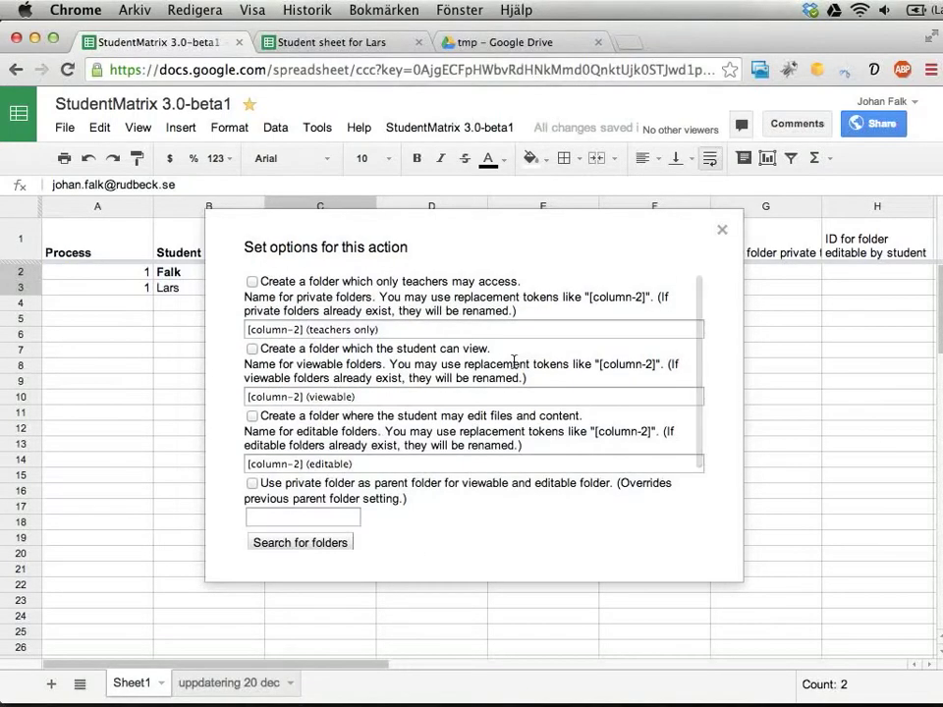
{"action": "left_click", "coordinate": [254, 282]}
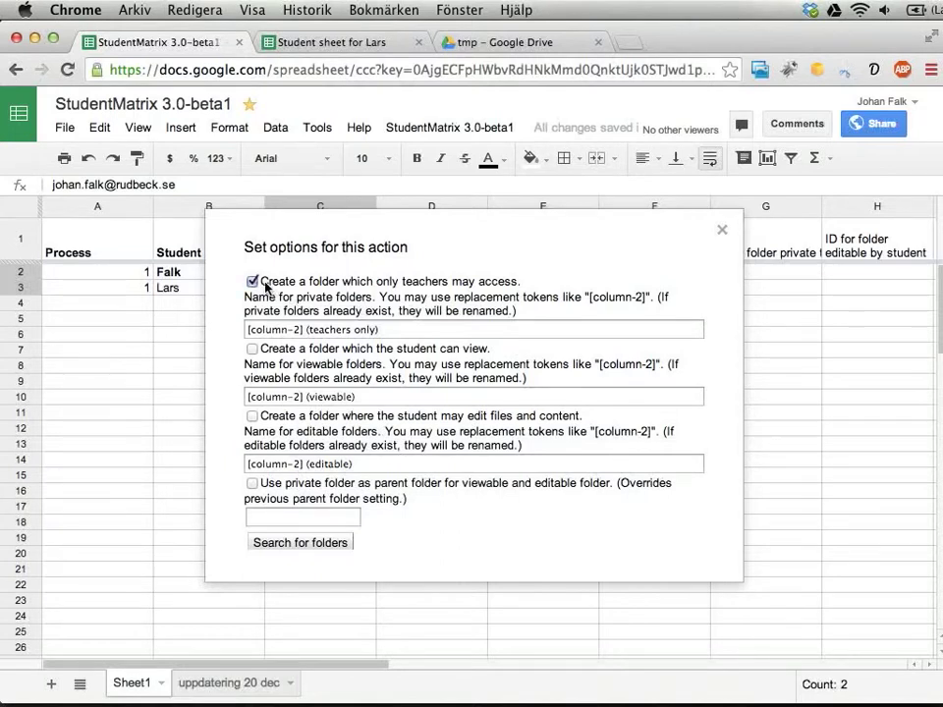
{"action": "left_click_drag", "start_coordinate": [264, 283], "coordinate": [538, 289]}
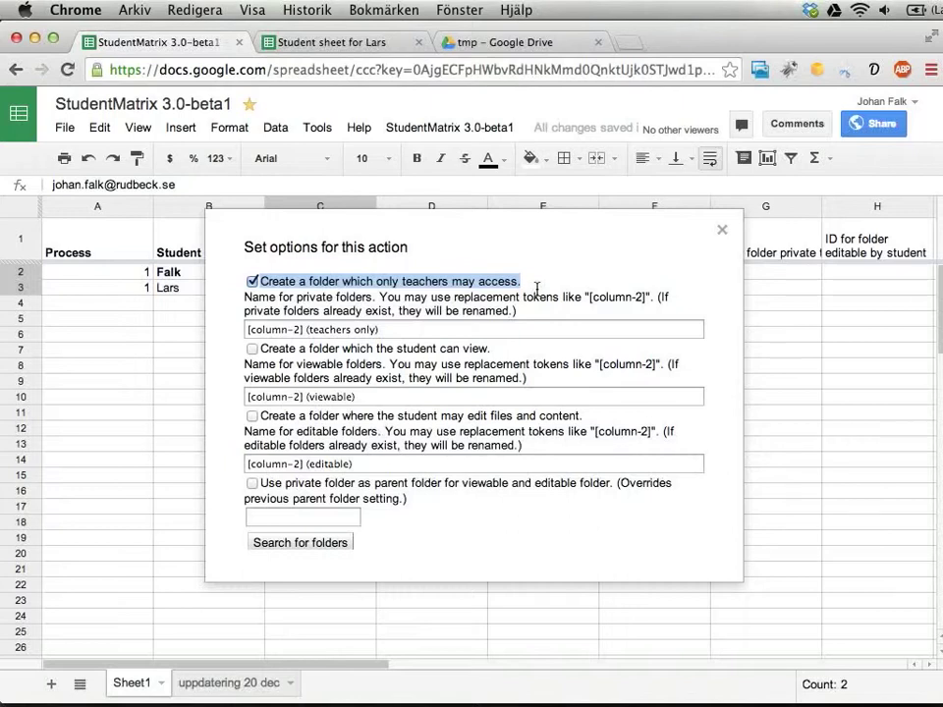
{"action": "left_click", "coordinate": [253, 349]}
{"action": "left_click_drag", "start_coordinate": [264, 350], "coordinate": [459, 356]}
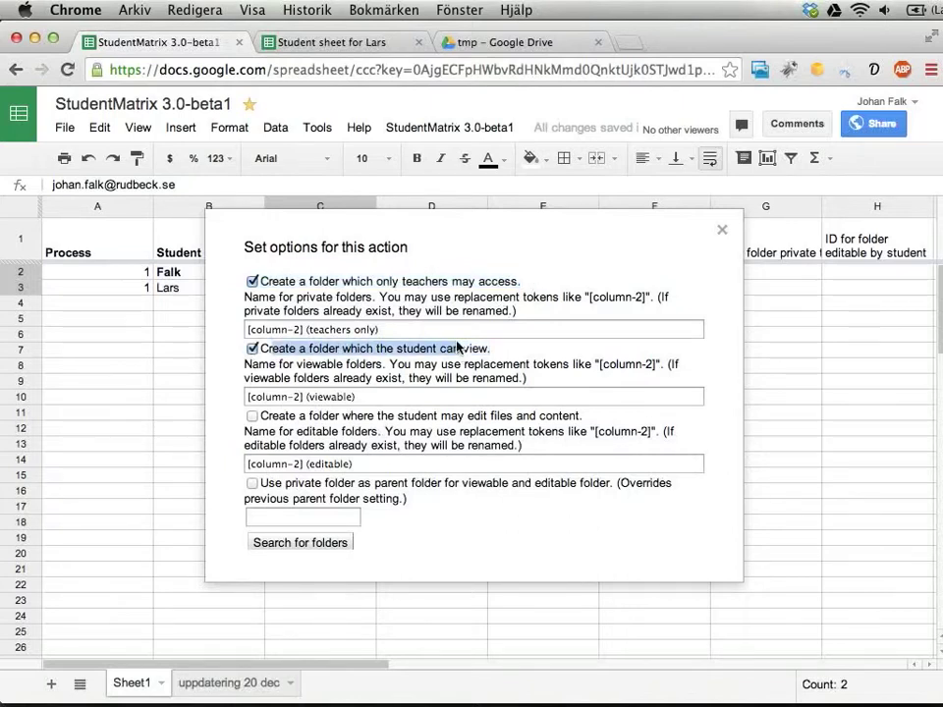
{"action": "left_click", "coordinate": [482, 352]}
{"action": "left_click", "coordinate": [332, 353]}
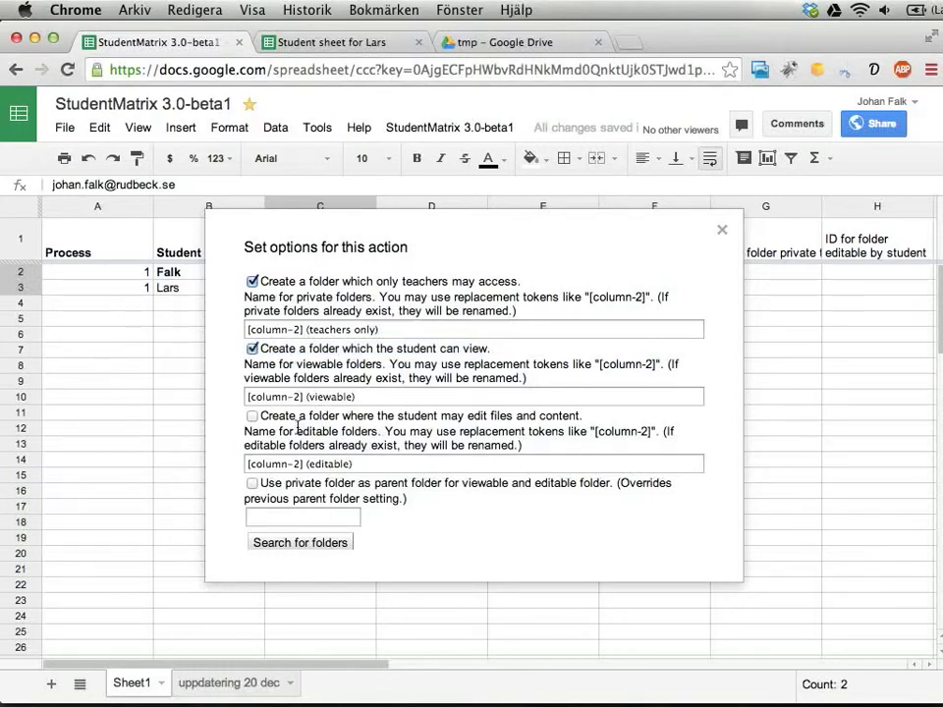
{"action": "left_click", "coordinate": [296, 418]}
Step: Examine the three folder name patterns and compare the [column-2] token with the Student name column in the sheet
{"action": "left_click", "coordinate": [368, 328]}
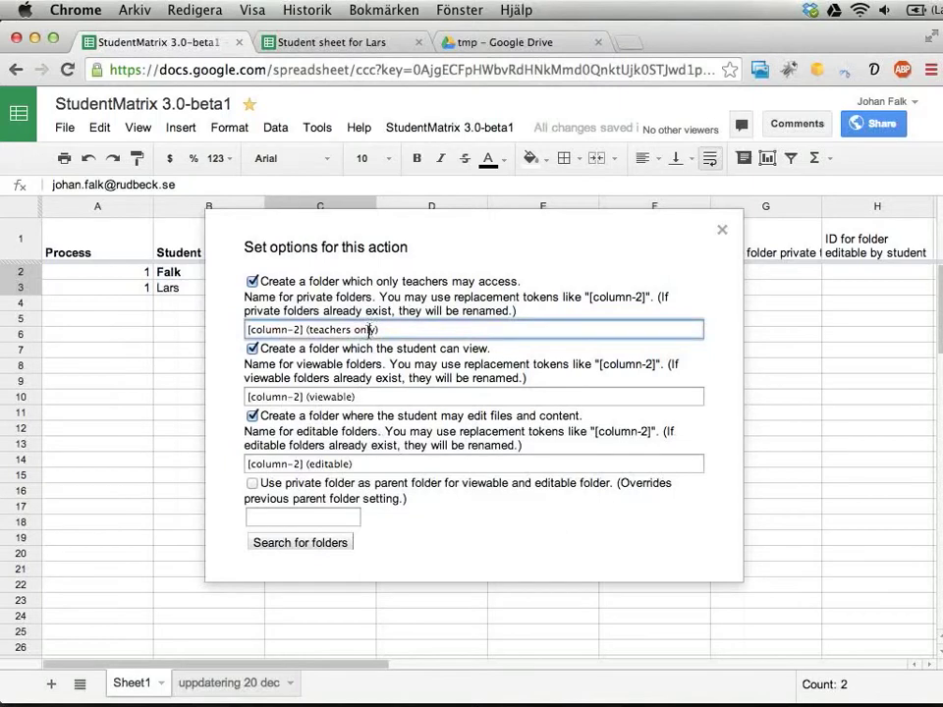
{"action": "left_click", "coordinate": [345, 397]}
{"action": "left_click", "coordinate": [330, 464]}
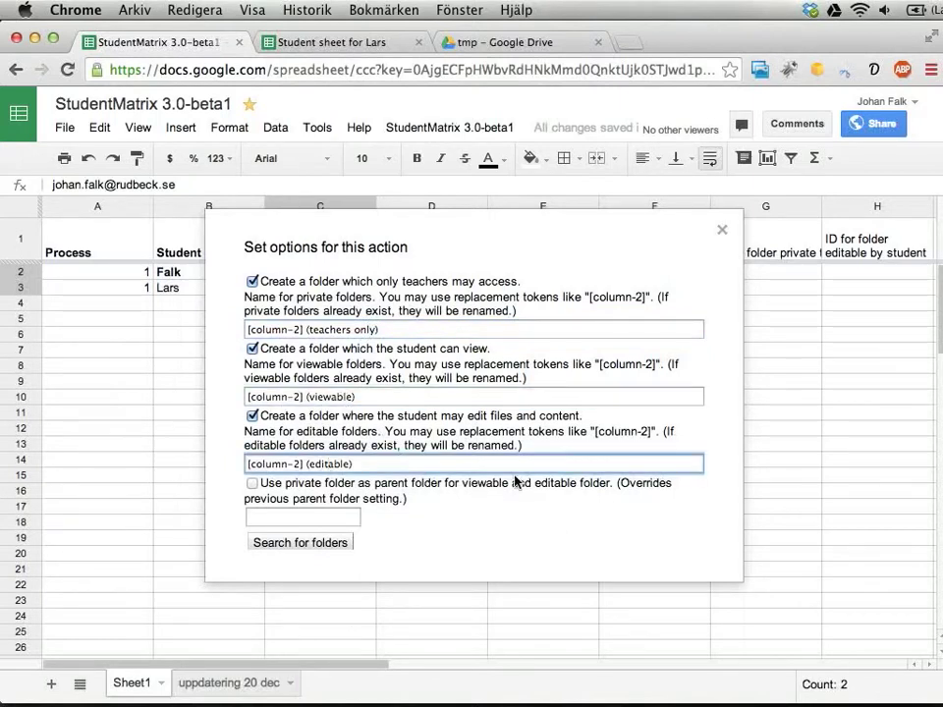
{"action": "left_click_drag", "start_coordinate": [337, 253], "coordinate": [459, 295]}
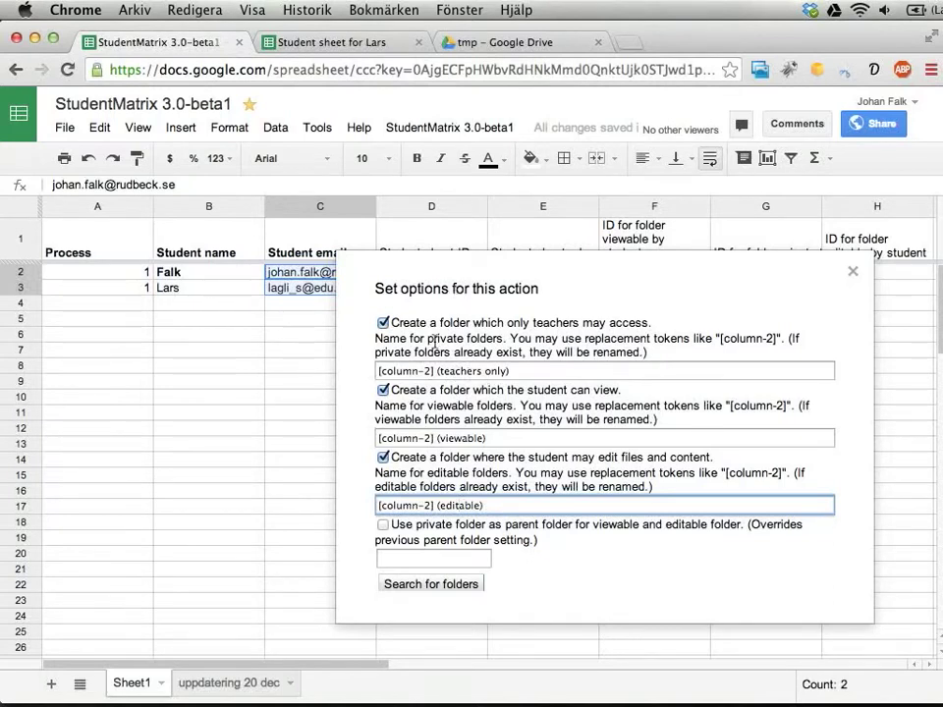
{"action": "left_click", "coordinate": [438, 370]}
{"action": "left_click_drag", "start_coordinate": [437, 370], "coordinate": [365, 368]}
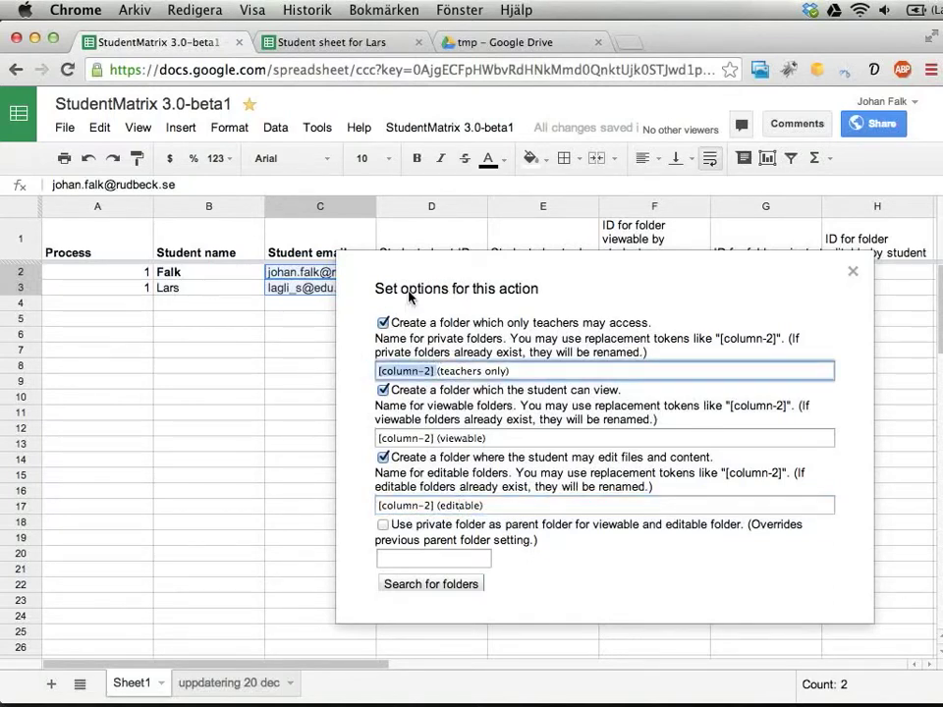
{"action": "left_click_drag", "start_coordinate": [407, 296], "coordinate": [393, 369]}
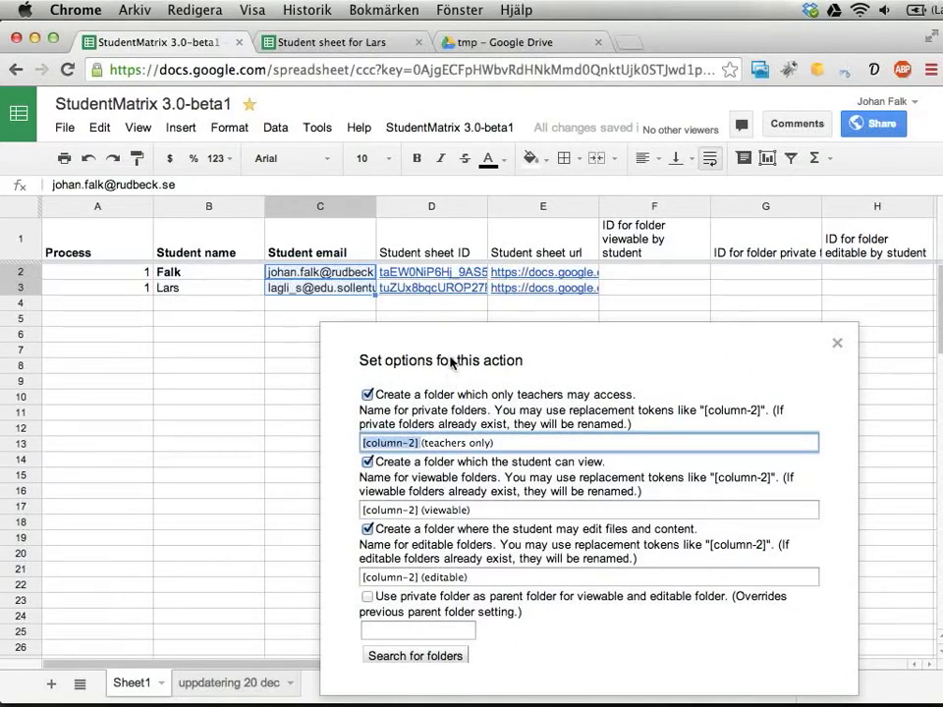
{"action": "left_click_drag", "start_coordinate": [451, 363], "coordinate": [421, 221]}
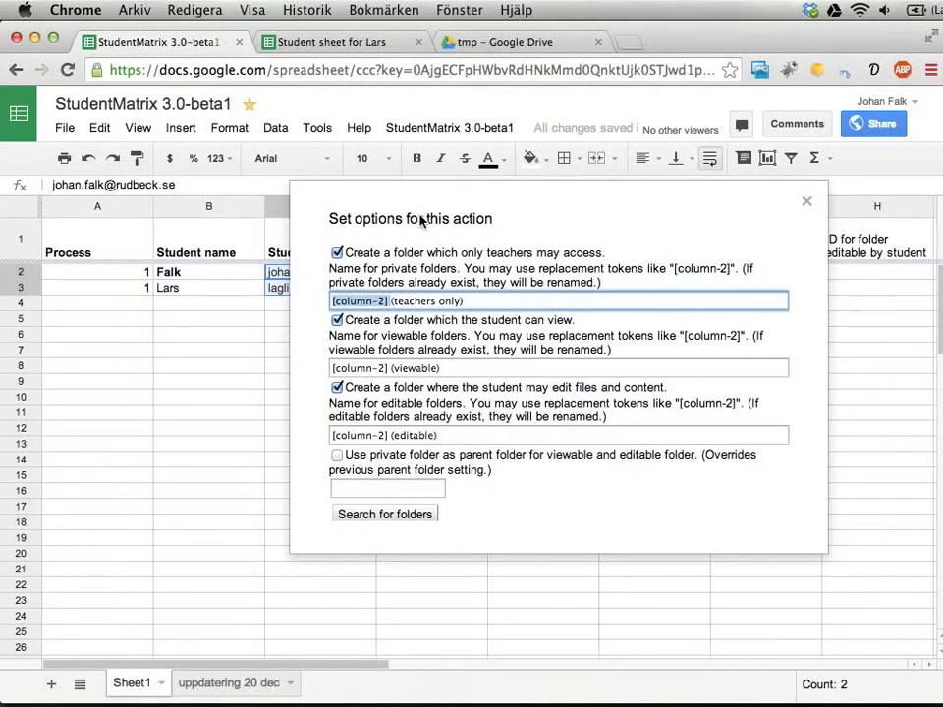
Step: Enable using the private folder as parent folder for the viewable and editable folders
{"action": "scroll", "coordinate": [442, 344], "scroll_direction": "down", "scroll_amount": 5}
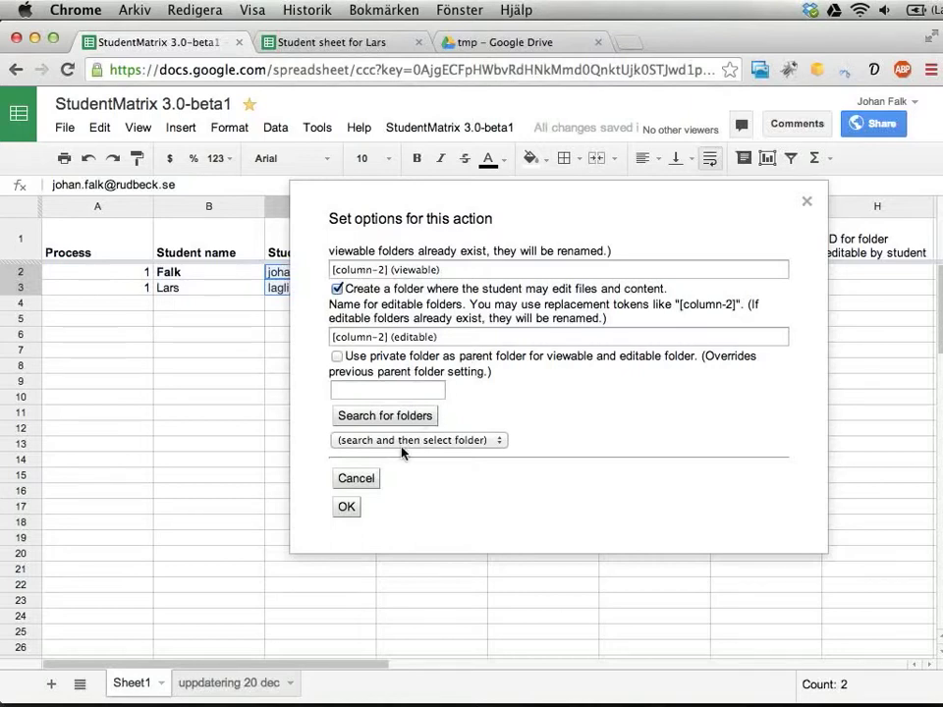
{"action": "left_click", "coordinate": [365, 390]}
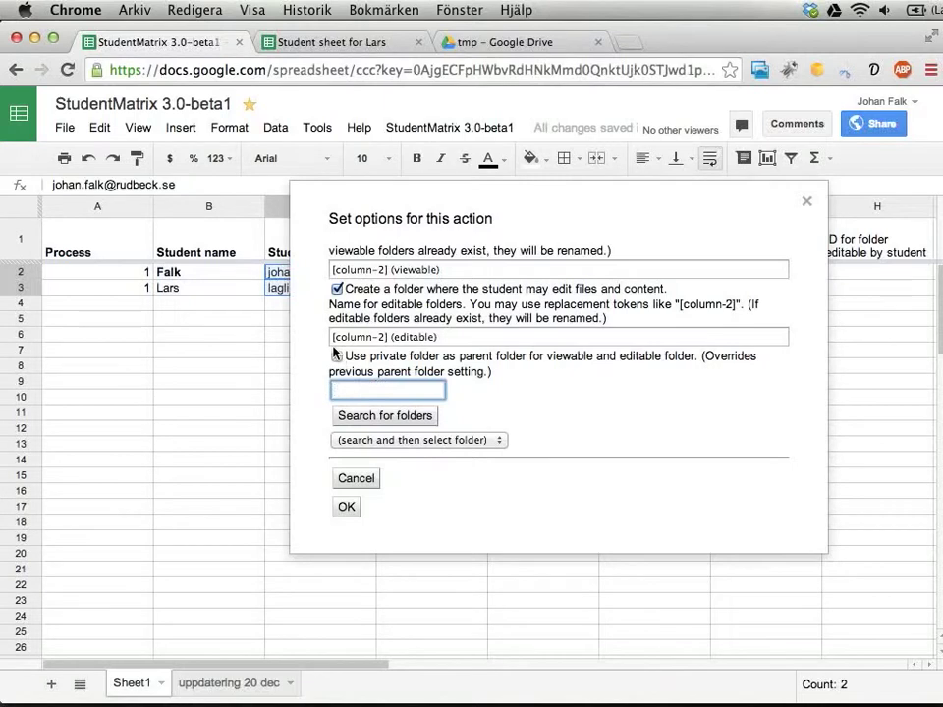
{"action": "left_click_drag", "start_coordinate": [344, 359], "coordinate": [455, 368]}
{"action": "triple_click", "coordinate": [455, 368]}
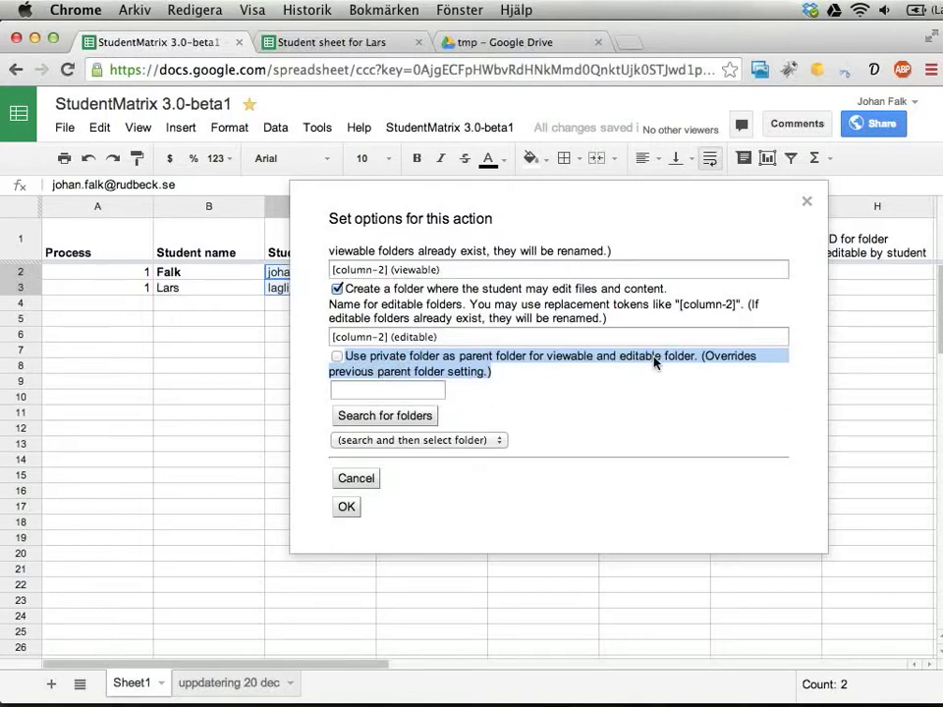
{"action": "scroll", "coordinate": [655, 359], "scroll_direction": "up", "scroll_amount": 3}
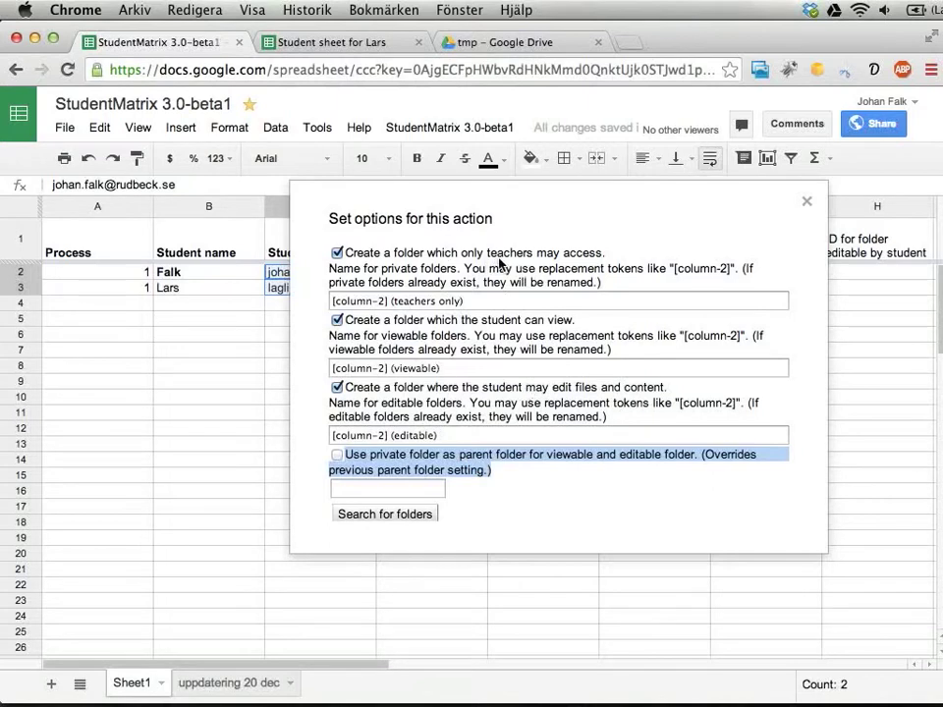
{"action": "scroll", "coordinate": [521, 366], "scroll_direction": "down", "scroll_amount": 2}
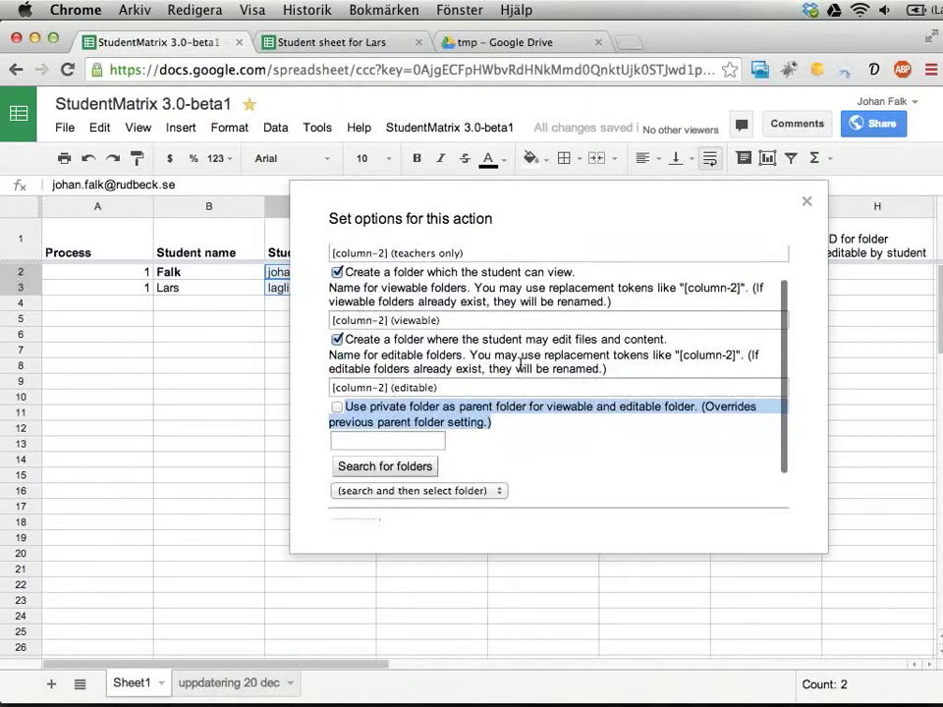
{"action": "left_click", "coordinate": [337, 383]}
{"action": "scroll", "coordinate": [617, 398], "scroll_direction": "down", "scroll_amount": 1}
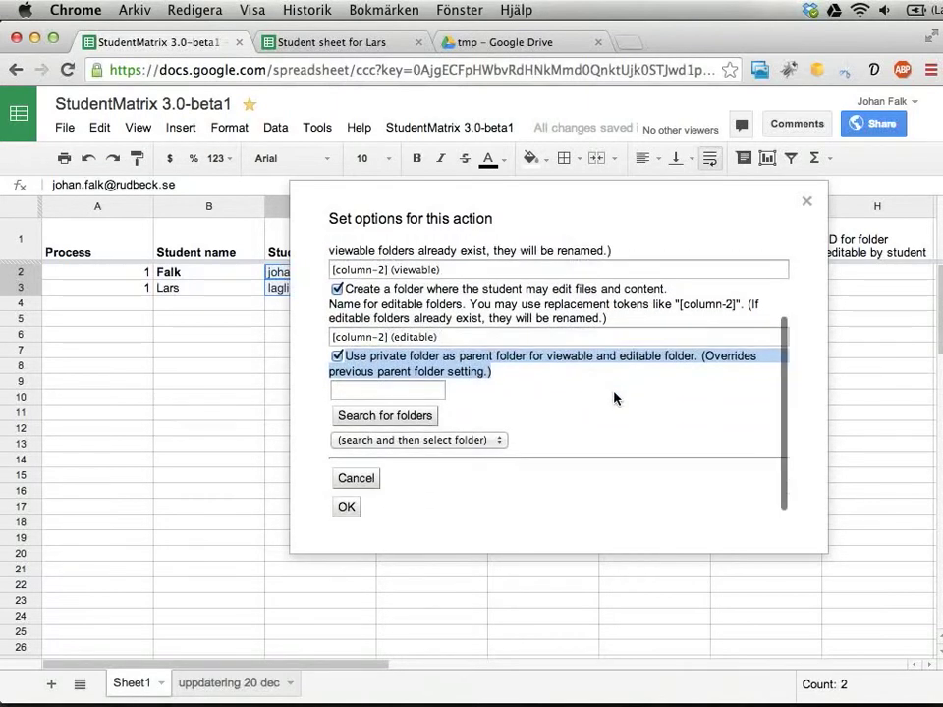
Step: View the tmp folder in Google Drive and return to the folder action options in the StudentMatrix spreadsheet
{"action": "left_click", "coordinate": [415, 391]}
{"action": "left_click", "coordinate": [498, 46]}
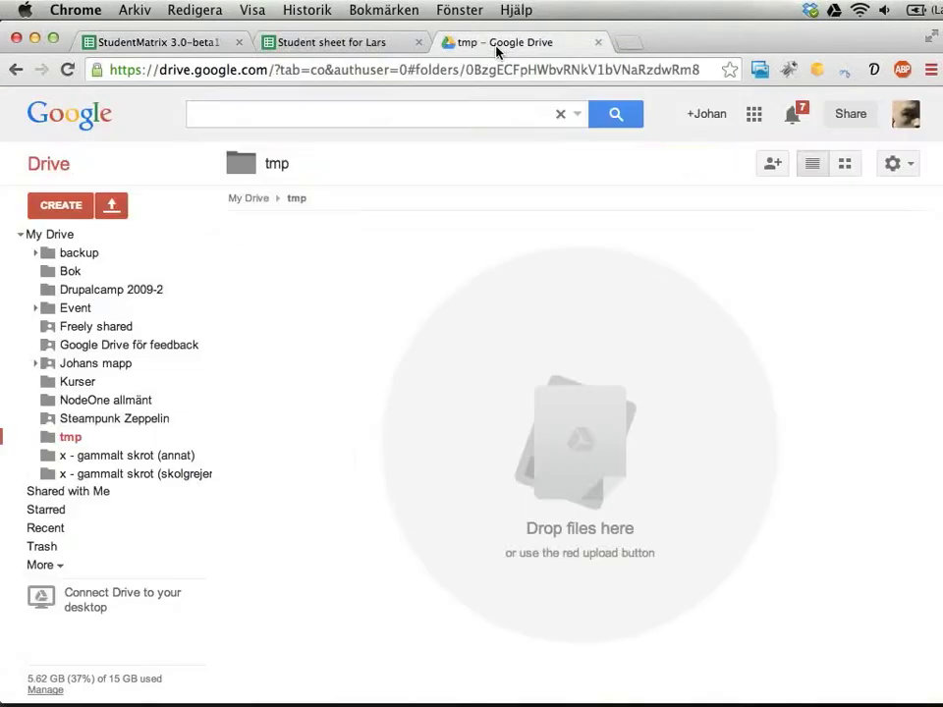
{"action": "left_click", "coordinate": [162, 45]}
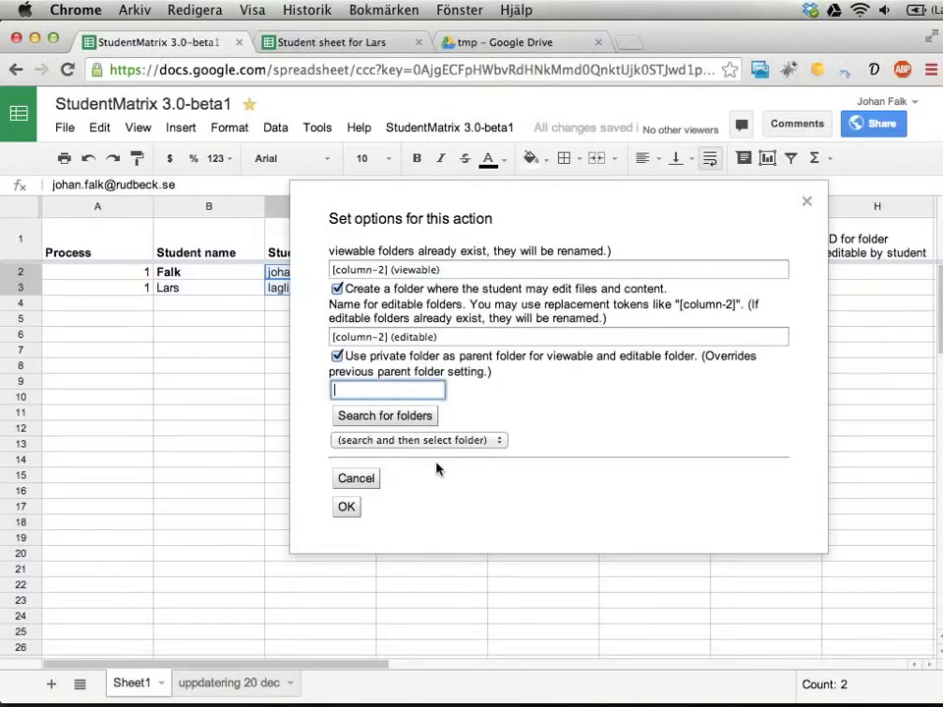
Step: Search the Drive folders for tmp and select tmp as the parent folder
{"action": "type", "text": "tmp"}
{"action": "left_click", "coordinate": [354, 417]}
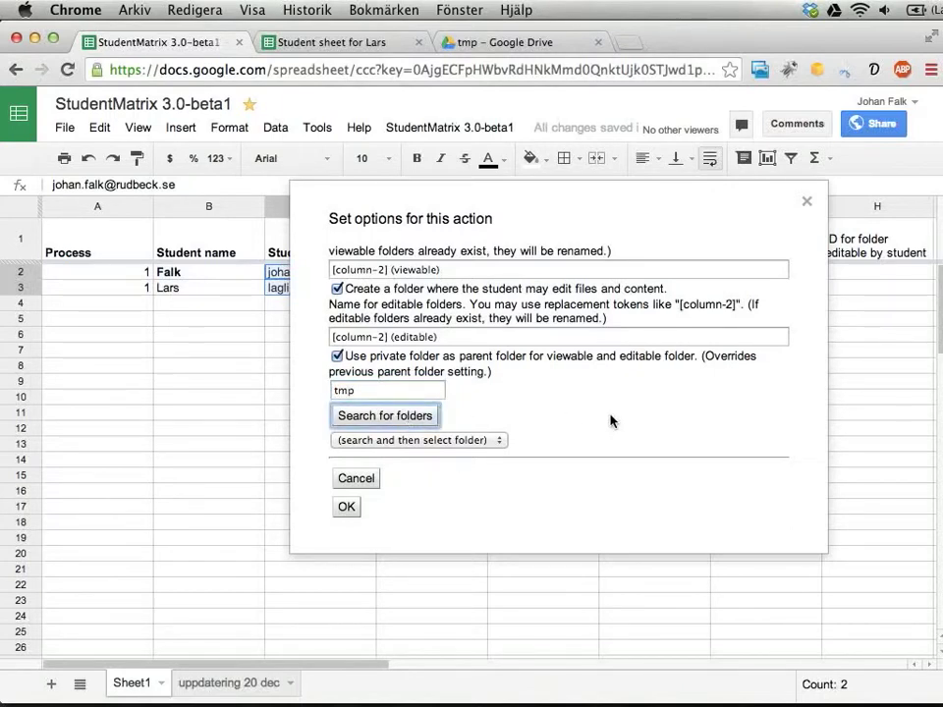
{"action": "left_click", "coordinate": [396, 442]}
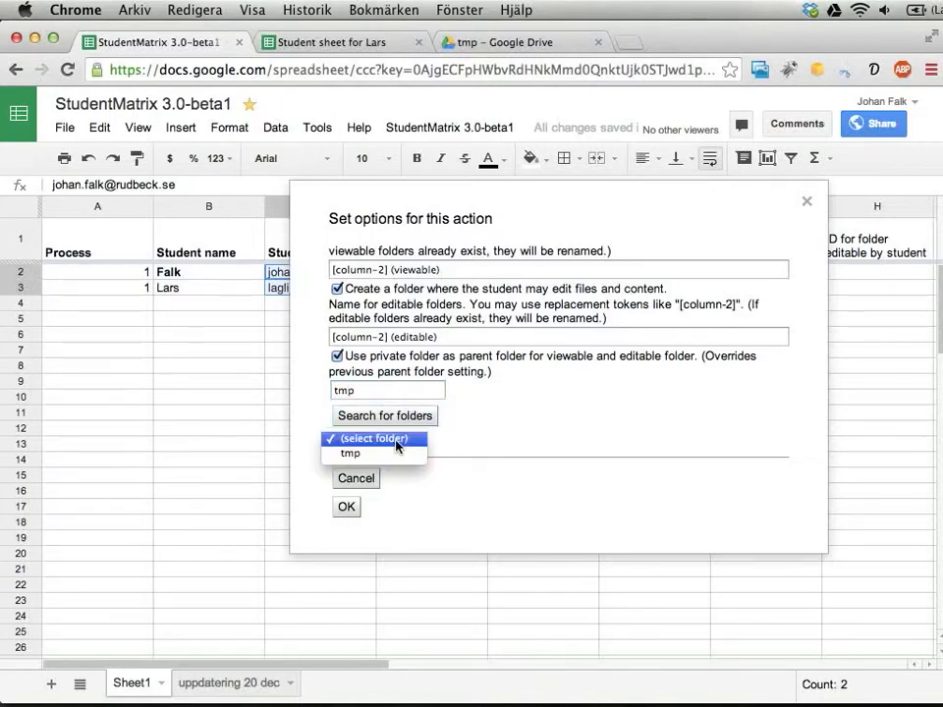
{"action": "left_click", "coordinate": [375, 456]}
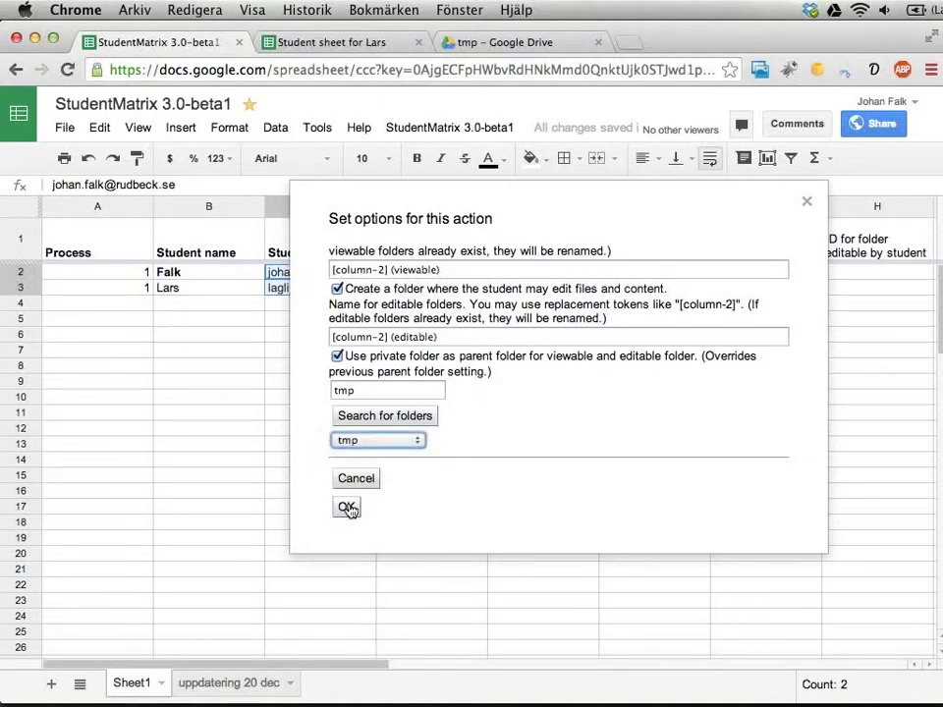
Step: Search for parent folders by the first student's surname and view the matching folders
{"action": "double_click", "coordinate": [377, 391]}
{"action": "type", "text": "Falk"}
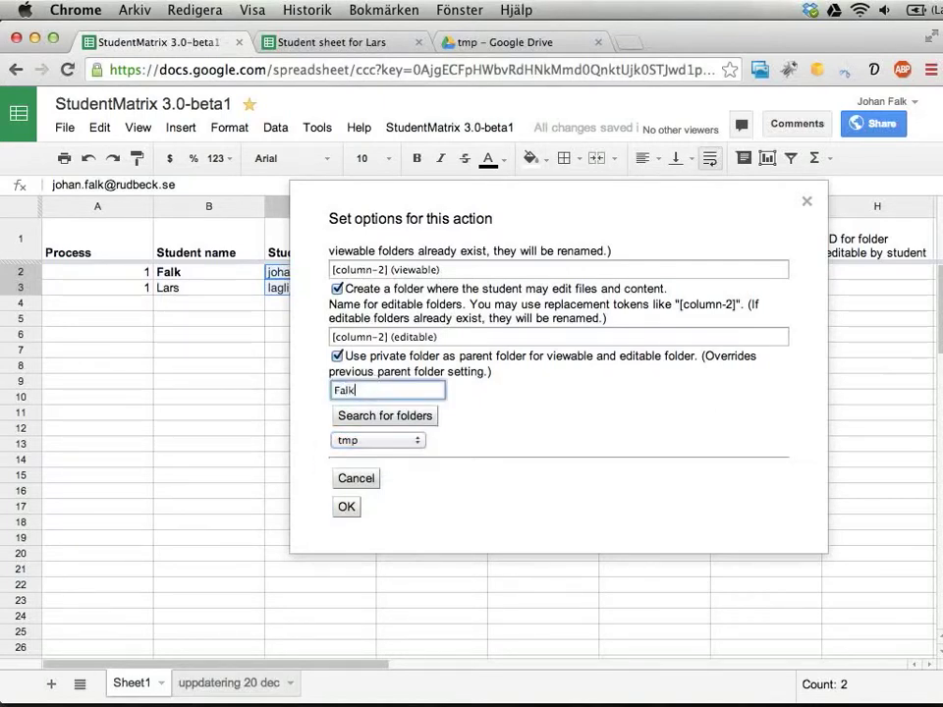
{"action": "left_click", "coordinate": [356, 416]}
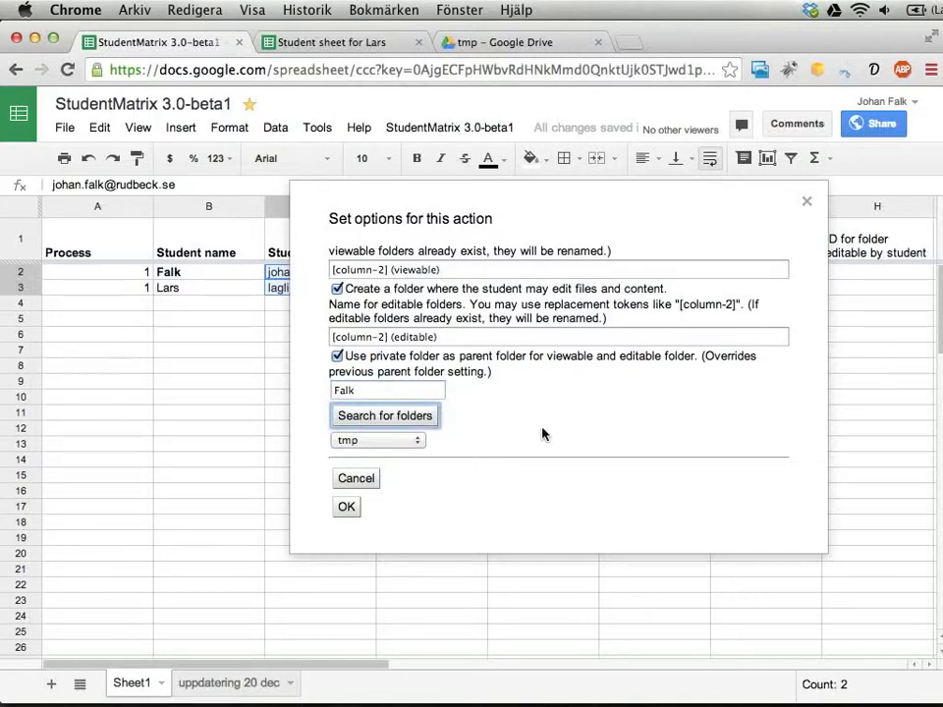
{"action": "left_click", "coordinate": [514, 442]}
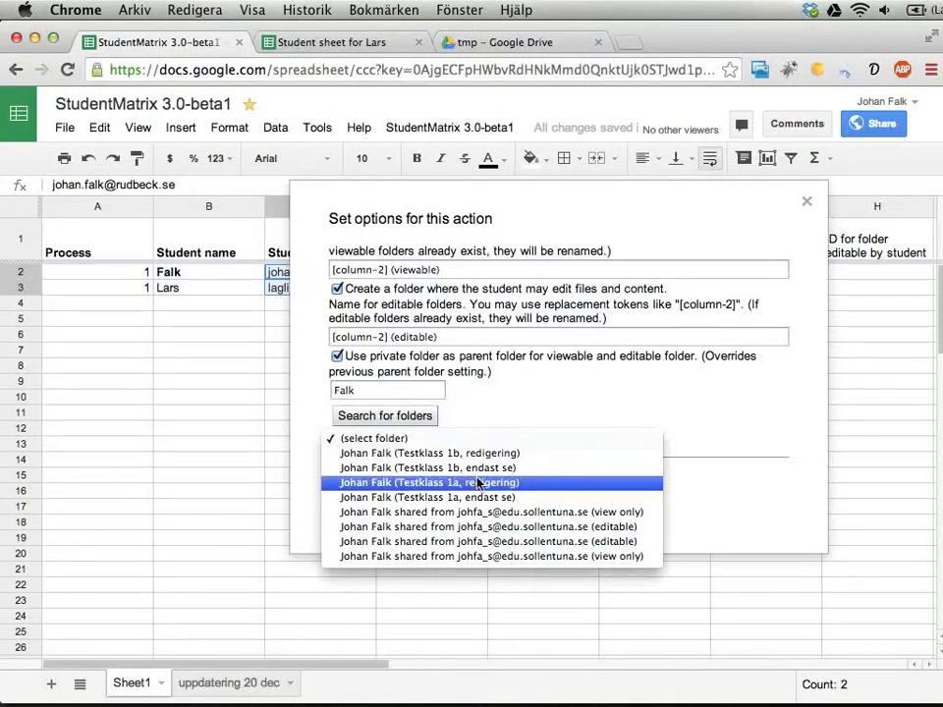
Step: Search the Drive folders for tmp, select tmp as the parent folder, and run the folder creation action
{"action": "double_click", "coordinate": [388, 391]}
{"action": "type", "text": "tmp"}
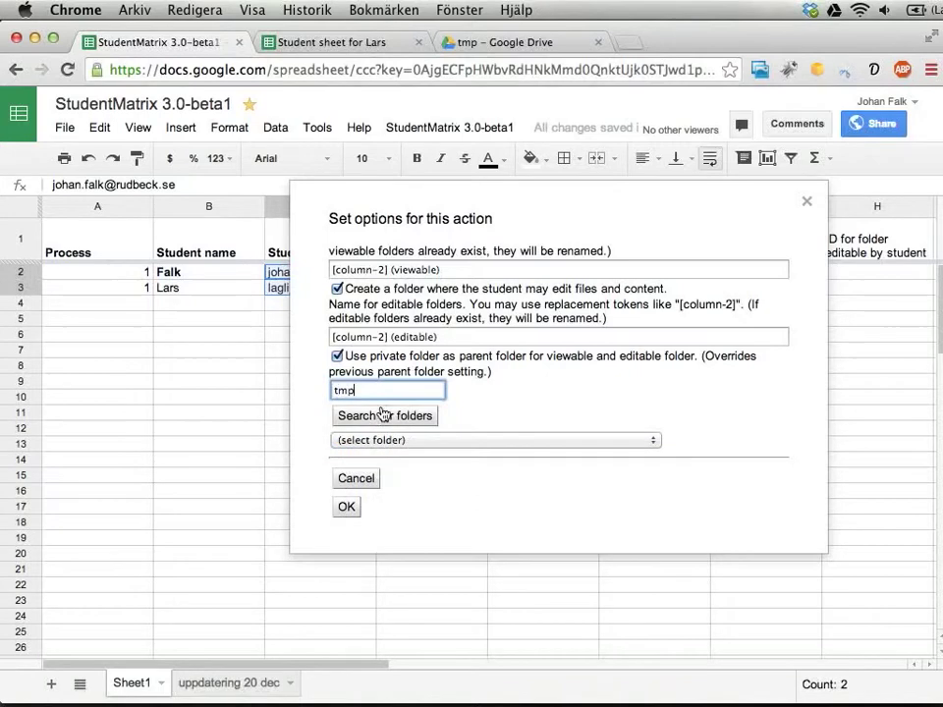
{"action": "left_click", "coordinate": [383, 413]}
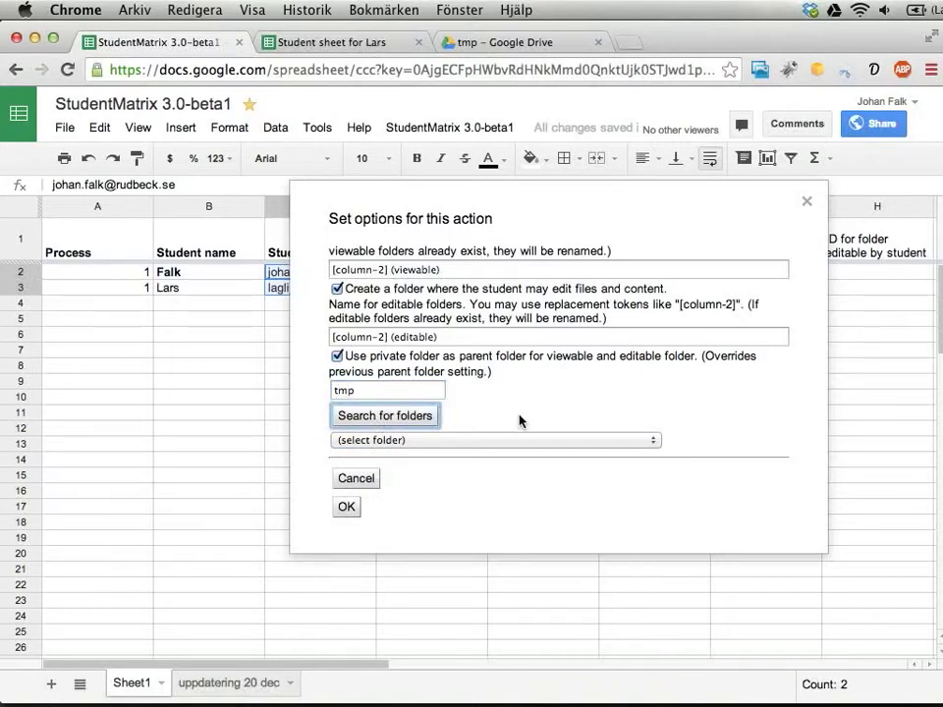
{"action": "left_click", "coordinate": [412, 440]}
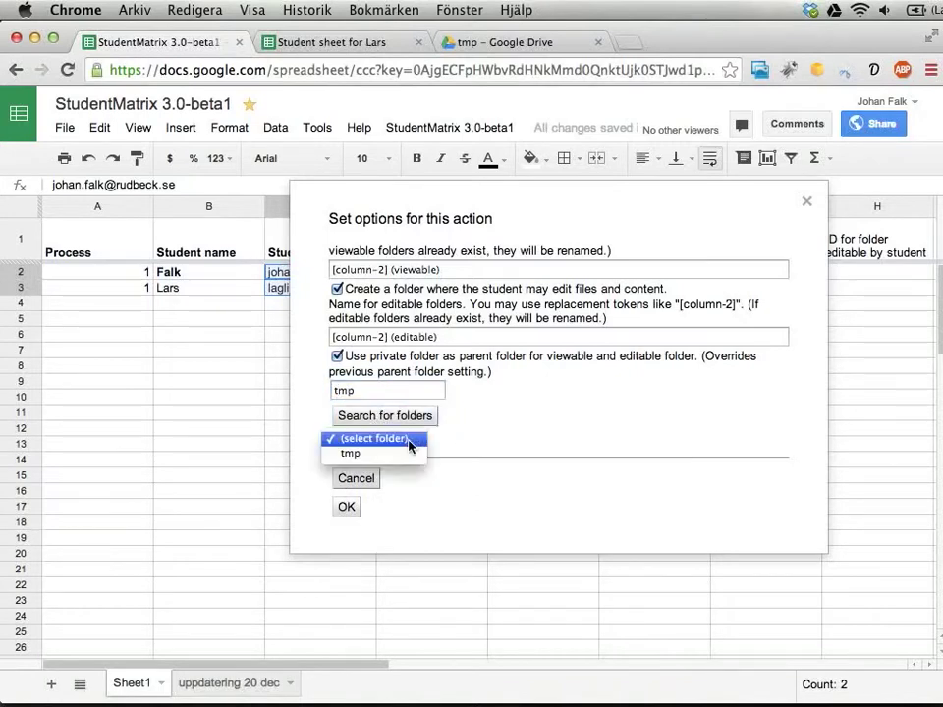
{"action": "left_click", "coordinate": [394, 459]}
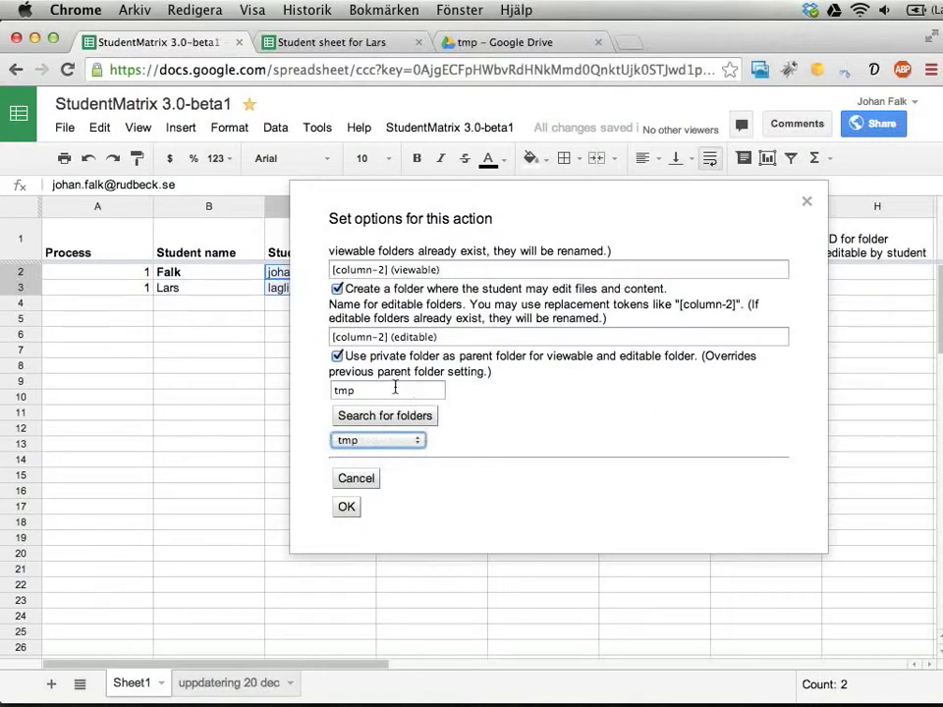
{"action": "left_click", "coordinate": [346, 508]}
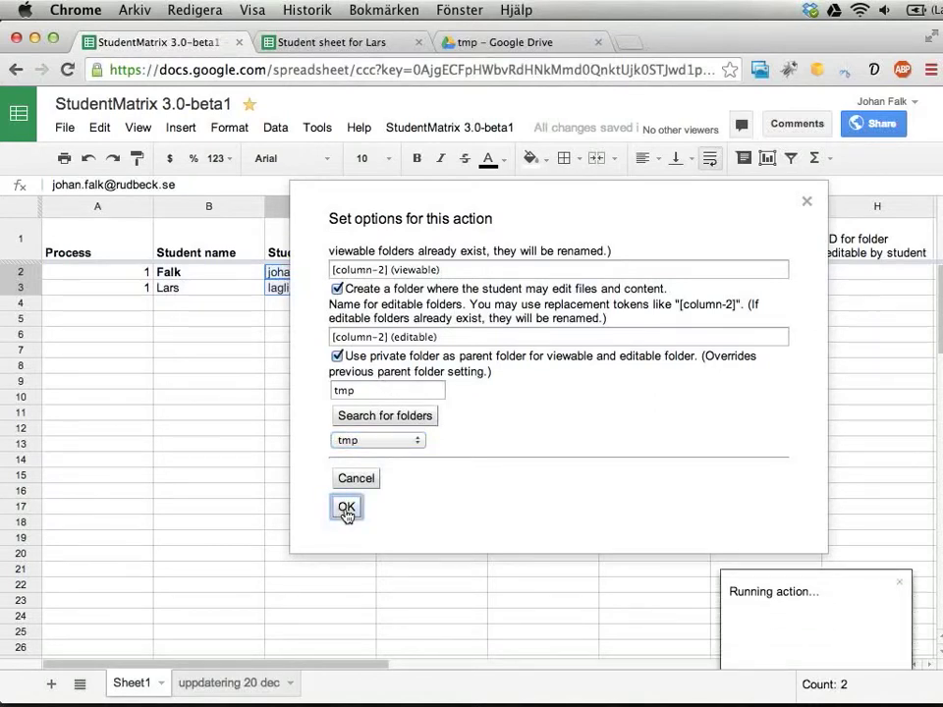
{"action": "left_click_drag", "start_coordinate": [385, 220], "coordinate": [186, 319]}
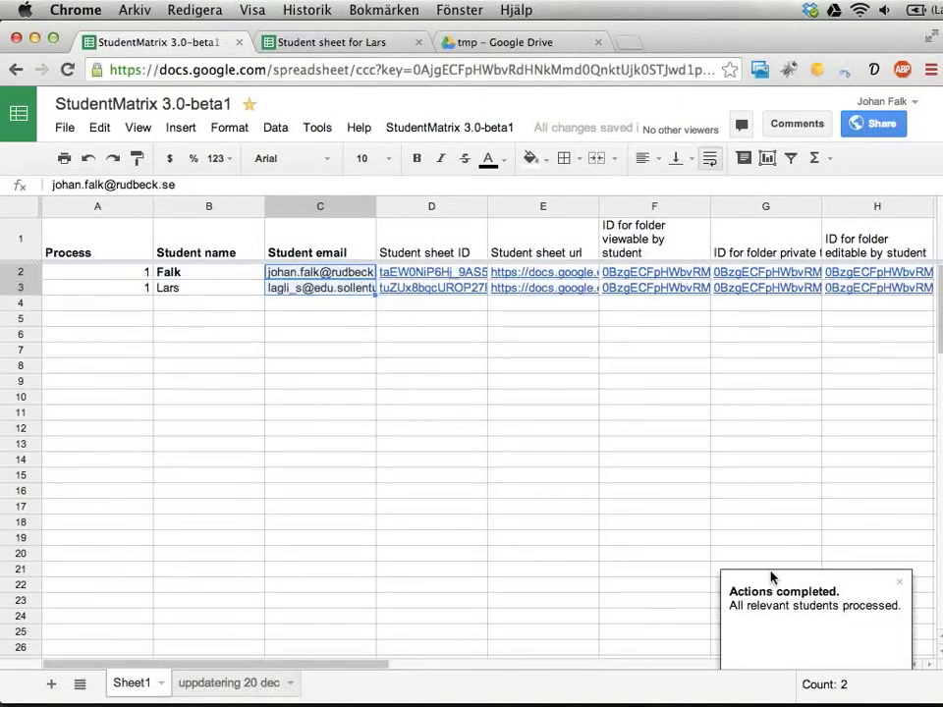
Step: Refresh the tmp folder in Google Drive and view the first student's teachers-only folder and its subfolders
{"action": "left_click", "coordinate": [496, 45]}
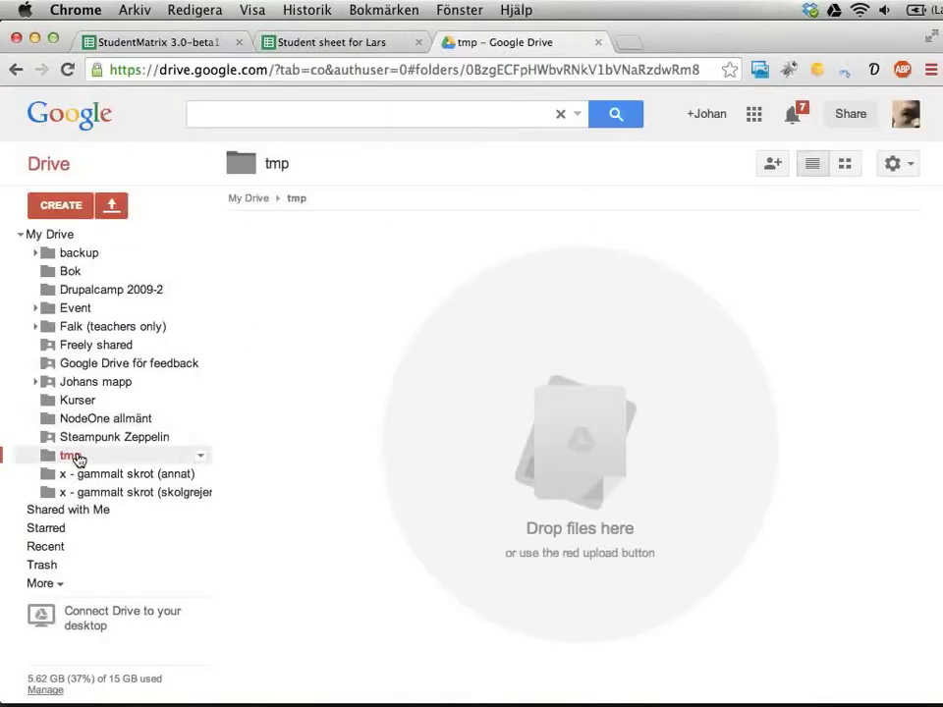
{"action": "key", "text": "super+r"}
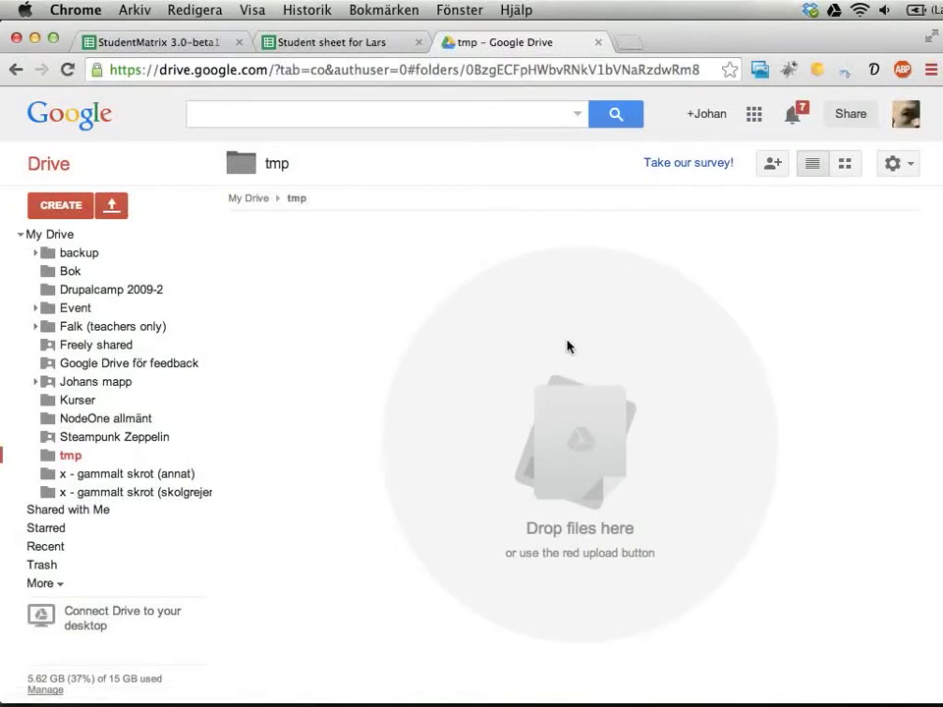
{"action": "left_click", "coordinate": [89, 329]}
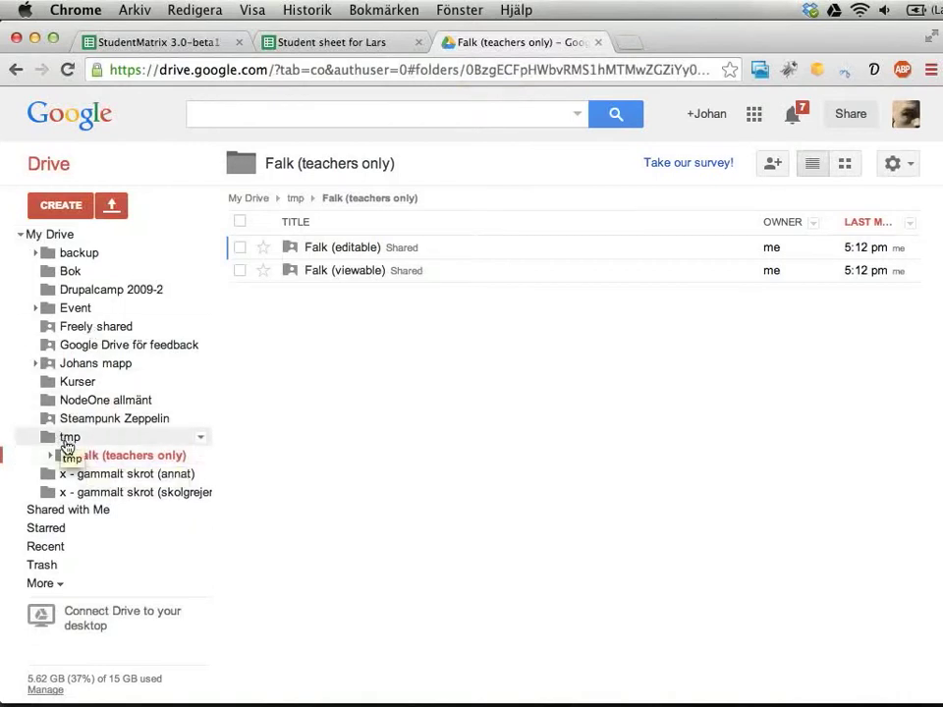
{"action": "left_click", "coordinate": [44, 438]}
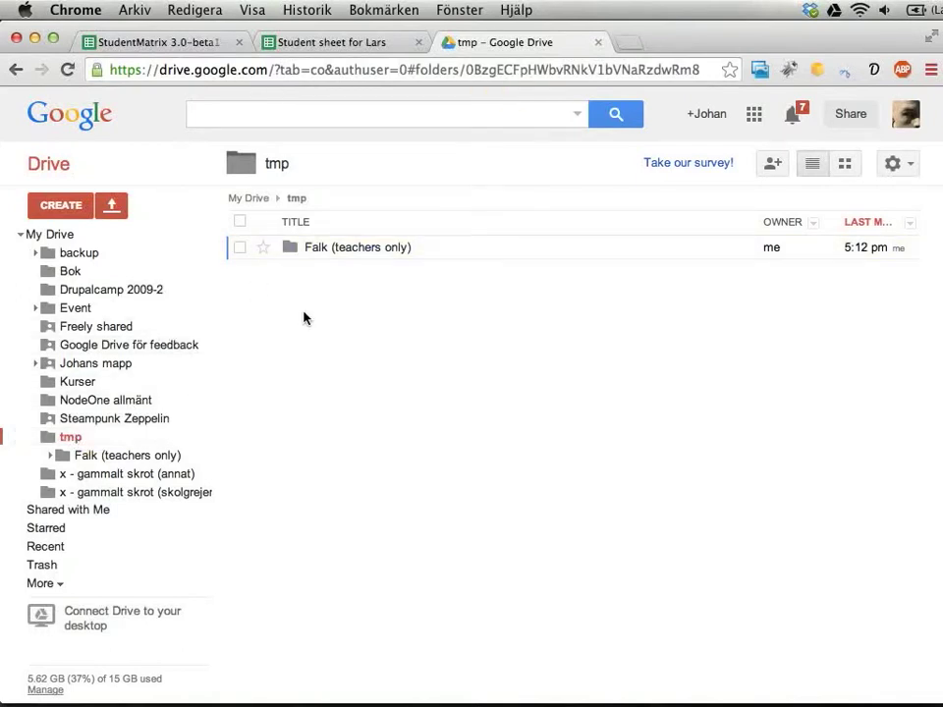
Step: Return to the StudentMatrix spreadsheet and examine the headings of the viewable, private and editable folder ID columns
{"action": "key", "text": "ctrl+shift+Tab"}
{"action": "key", "text": "ctrl+shift+Tab"}
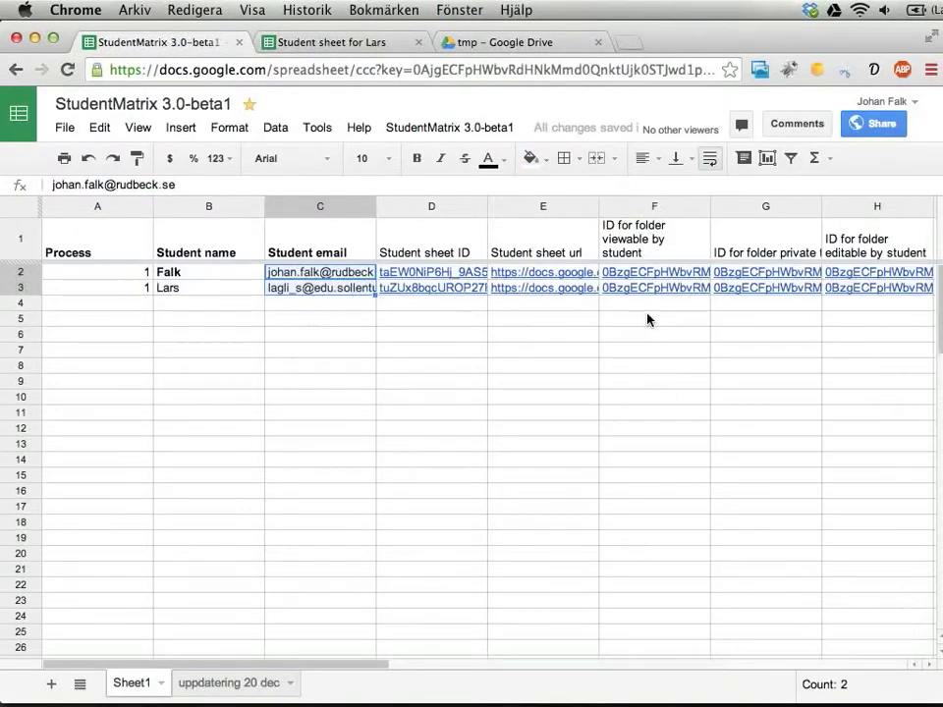
{"action": "scroll", "coordinate": [745, 345], "scroll_direction": "right", "scroll_amount": 2}
{"action": "scroll", "coordinate": [745, 347], "scroll_direction": "left", "scroll_amount": 1}
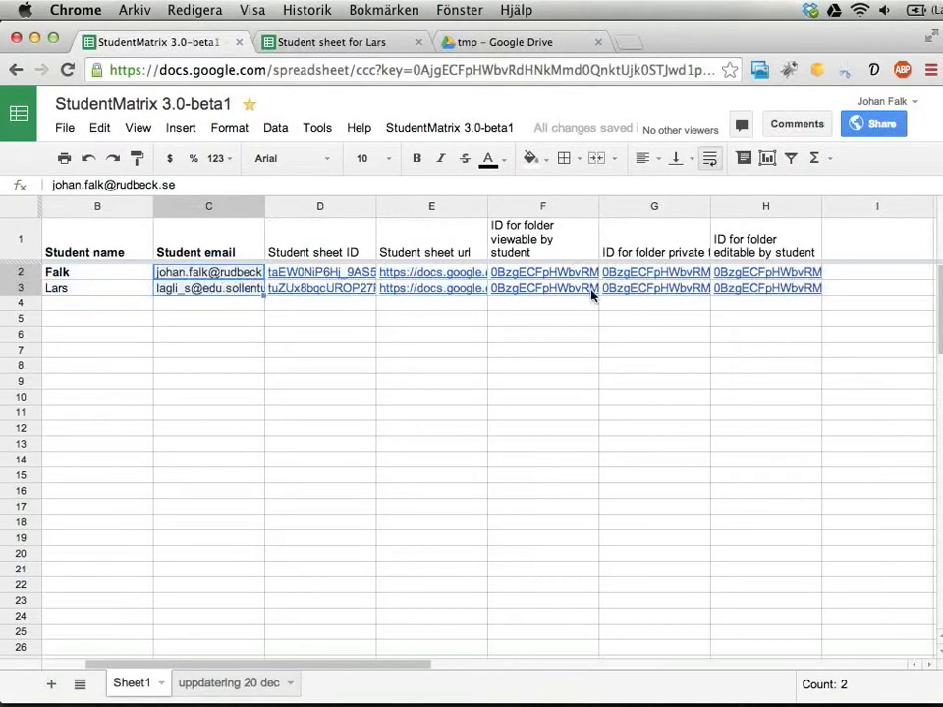
{"action": "left_click", "coordinate": [528, 251]}
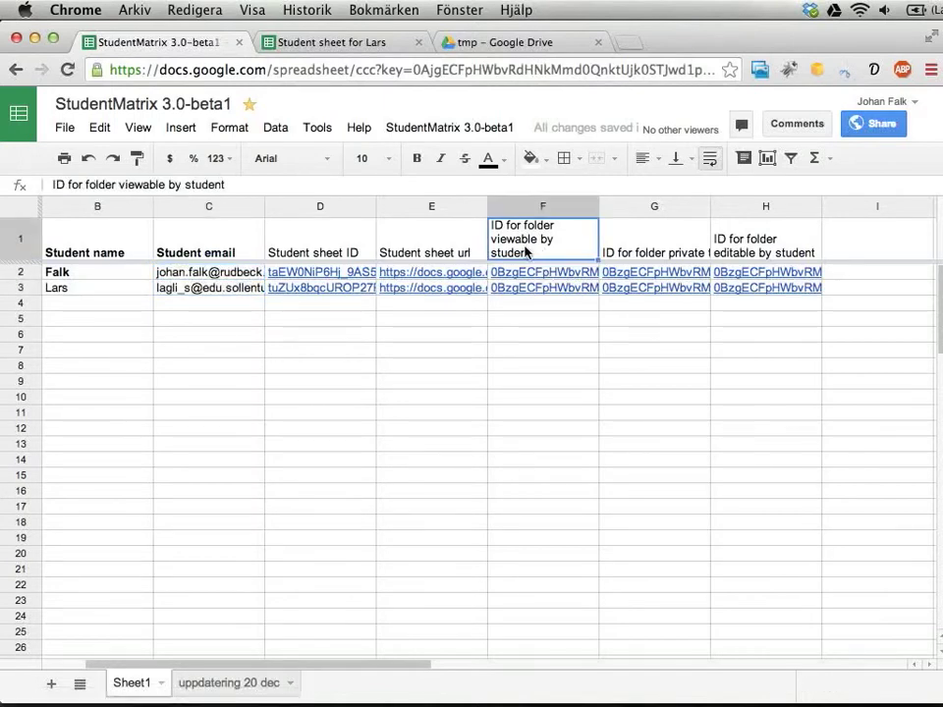
{"action": "left_click", "coordinate": [632, 254]}
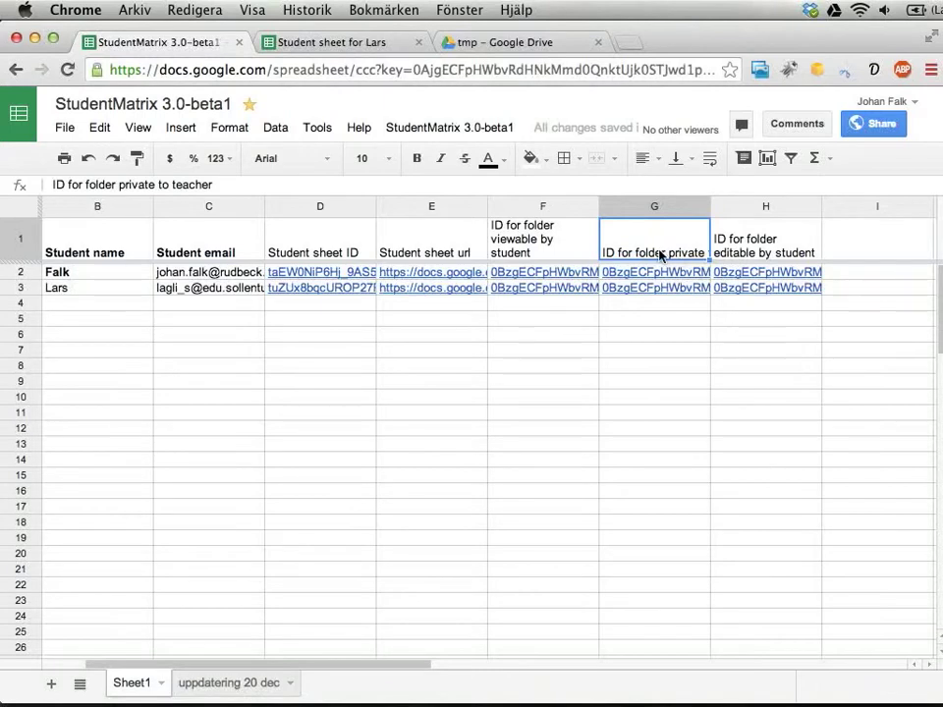
{"action": "left_click", "coordinate": [726, 254]}
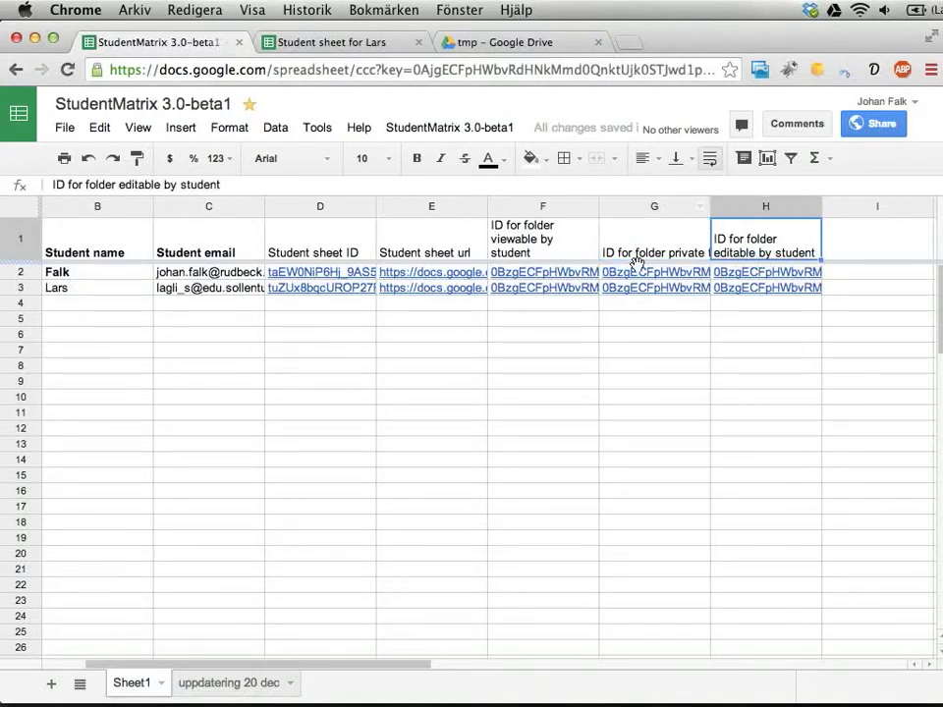
Step: Open the second student's editable folder from its ID link, view it in Drive, and check its sharing settings
{"action": "left_click", "coordinate": [736, 290]}
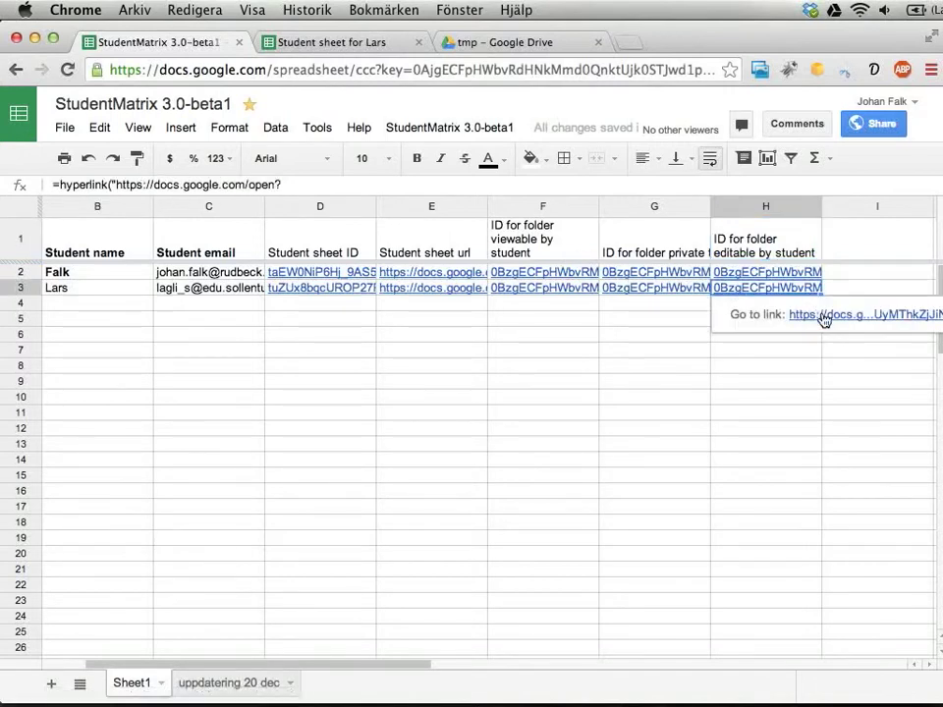
{"action": "left_click", "coordinate": [824, 316]}
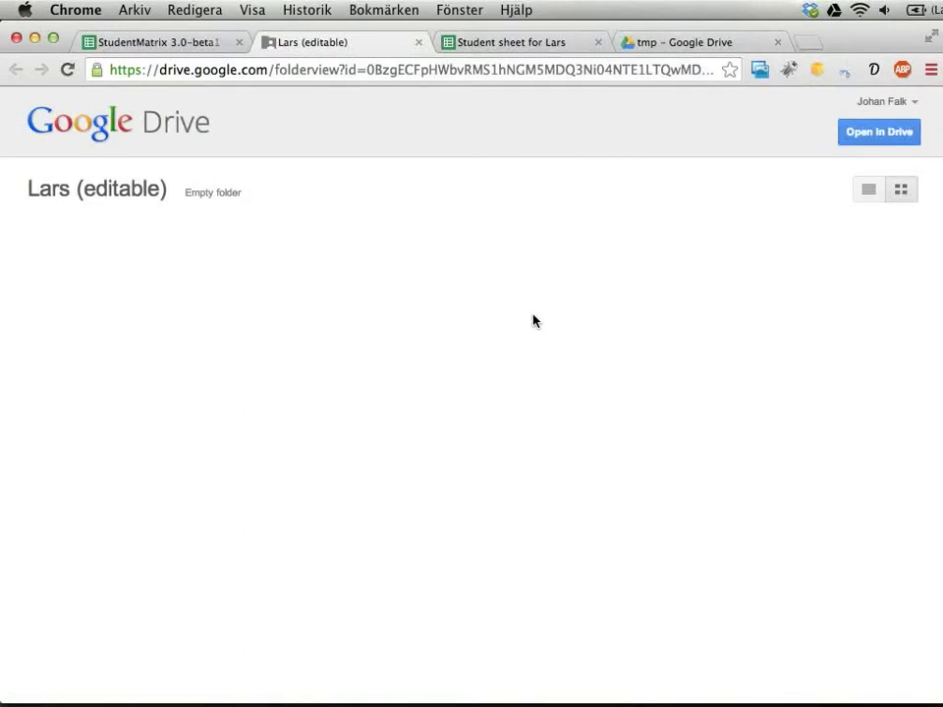
{"action": "left_click", "coordinate": [879, 139]}
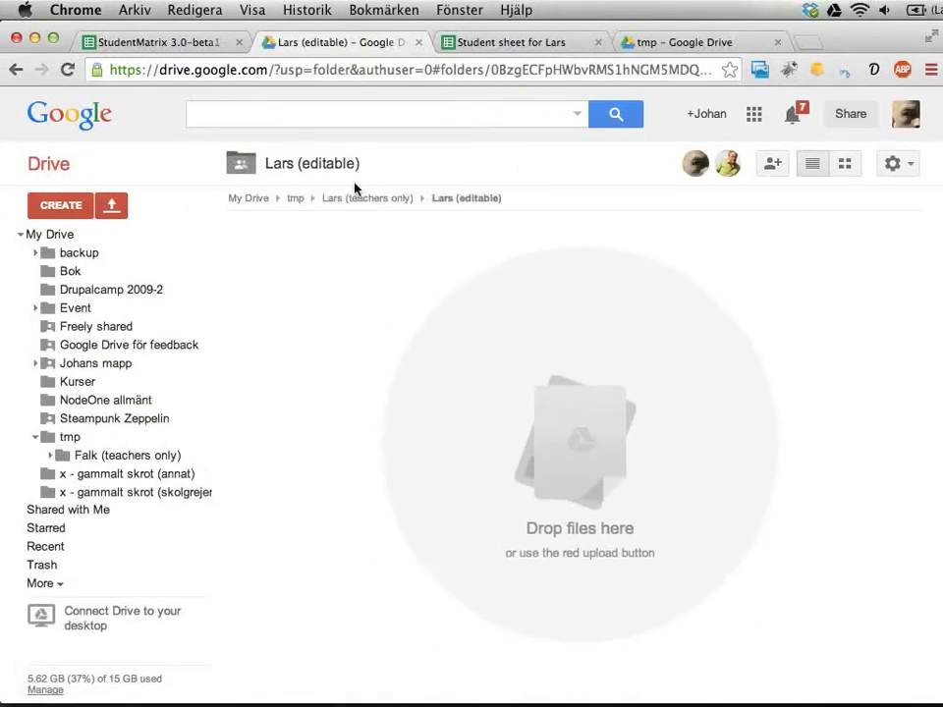
{"action": "left_click", "coordinate": [775, 168]}
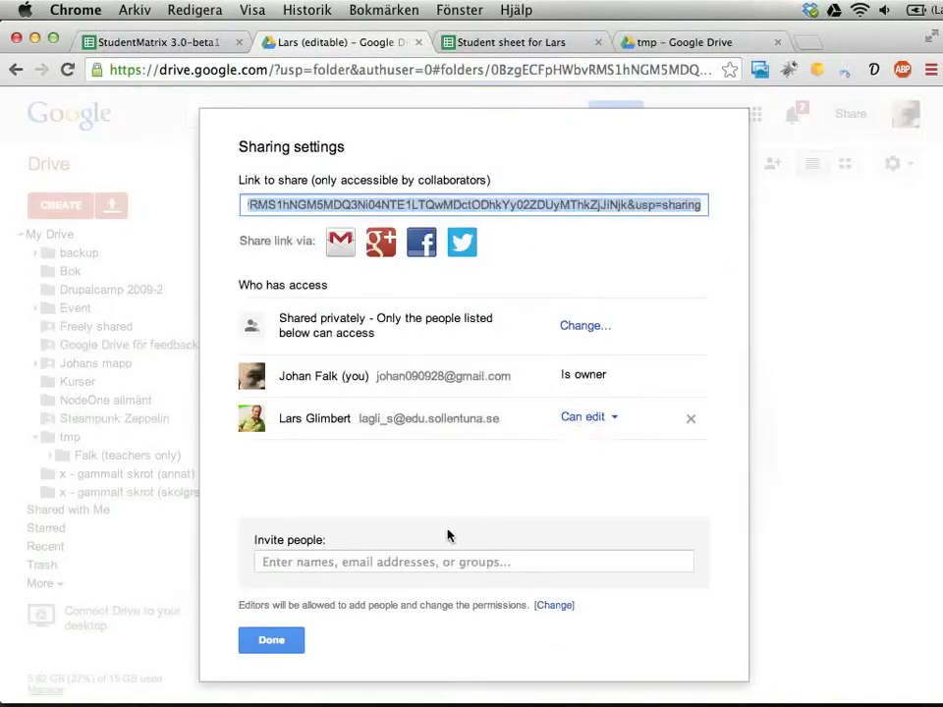
{"action": "left_click", "coordinate": [272, 640]}
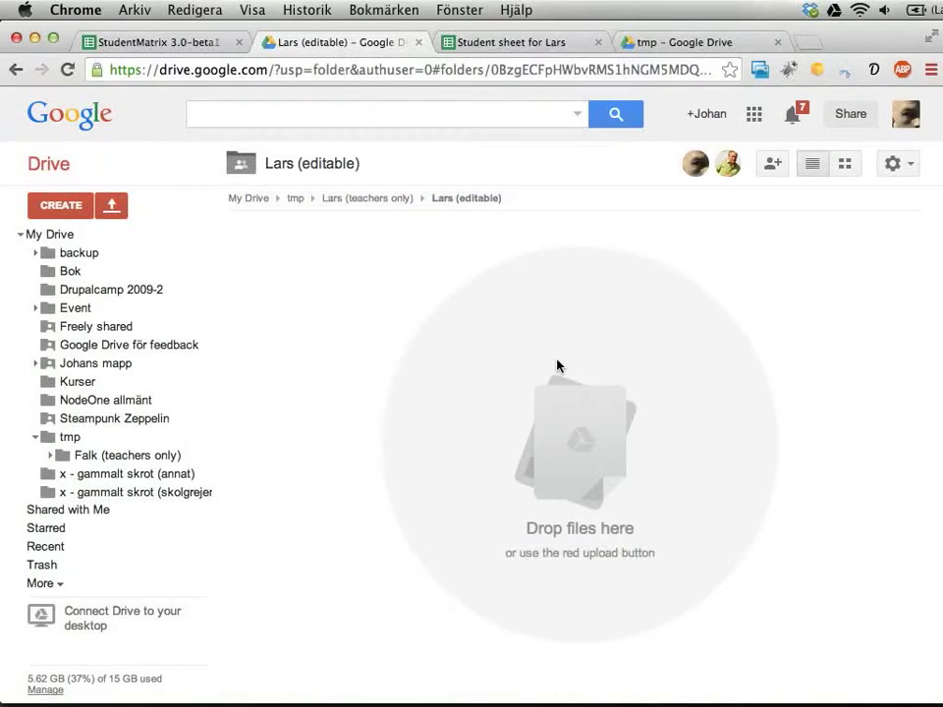
Step: Go up through the second student's teachers-only folder to tmp and view the first student's teachers-only folder
{"action": "mouse_move", "coordinate": [197, 426]}
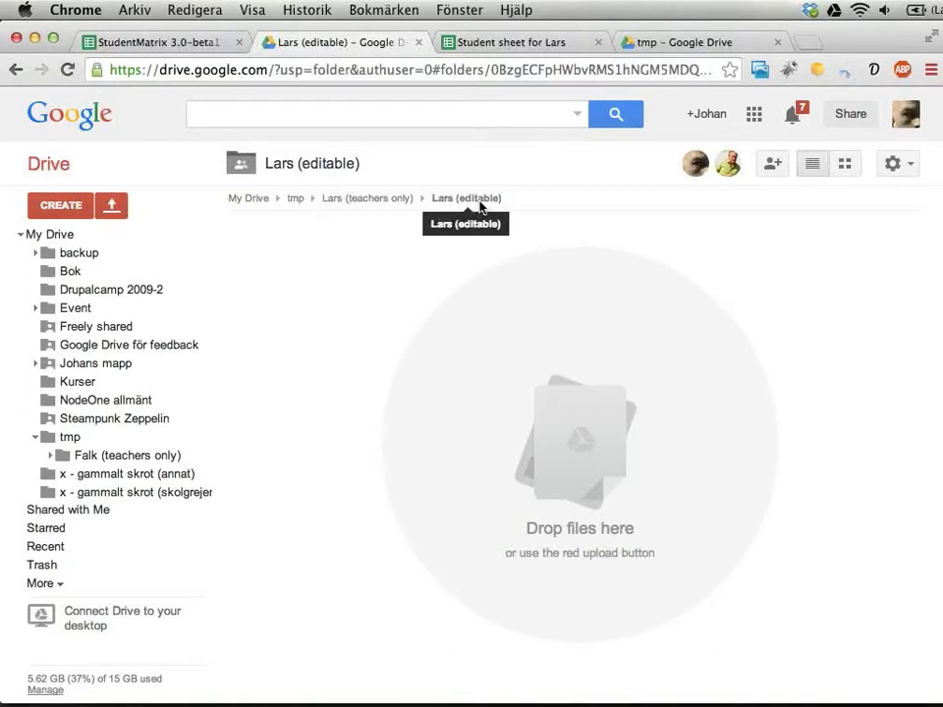
{"action": "left_click", "coordinate": [339, 201]}
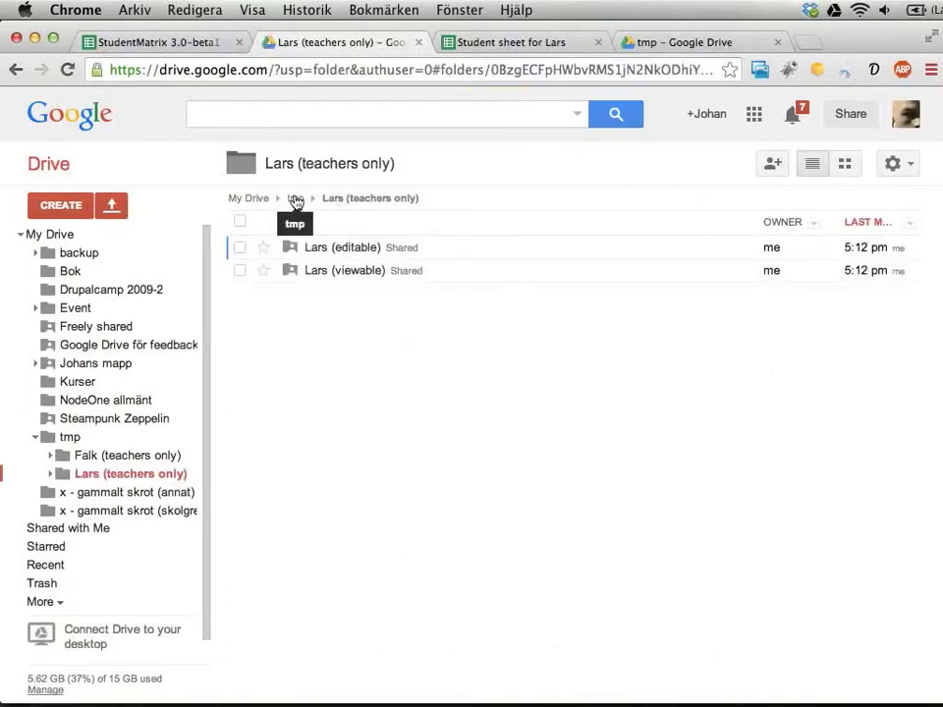
{"action": "left_click", "coordinate": [294, 198]}
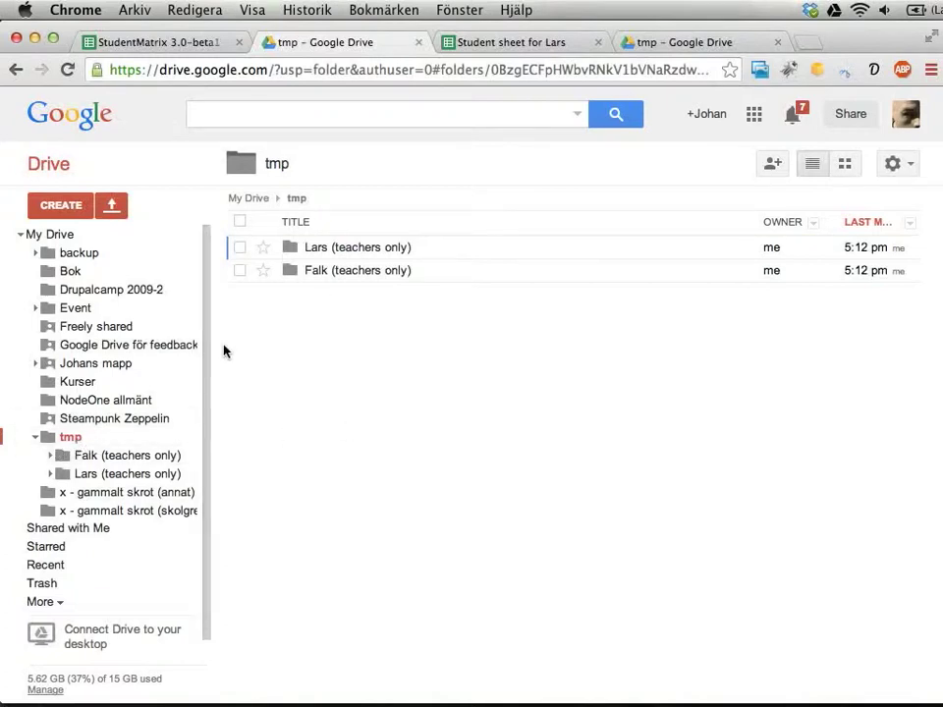
{"action": "left_click", "coordinate": [316, 272]}
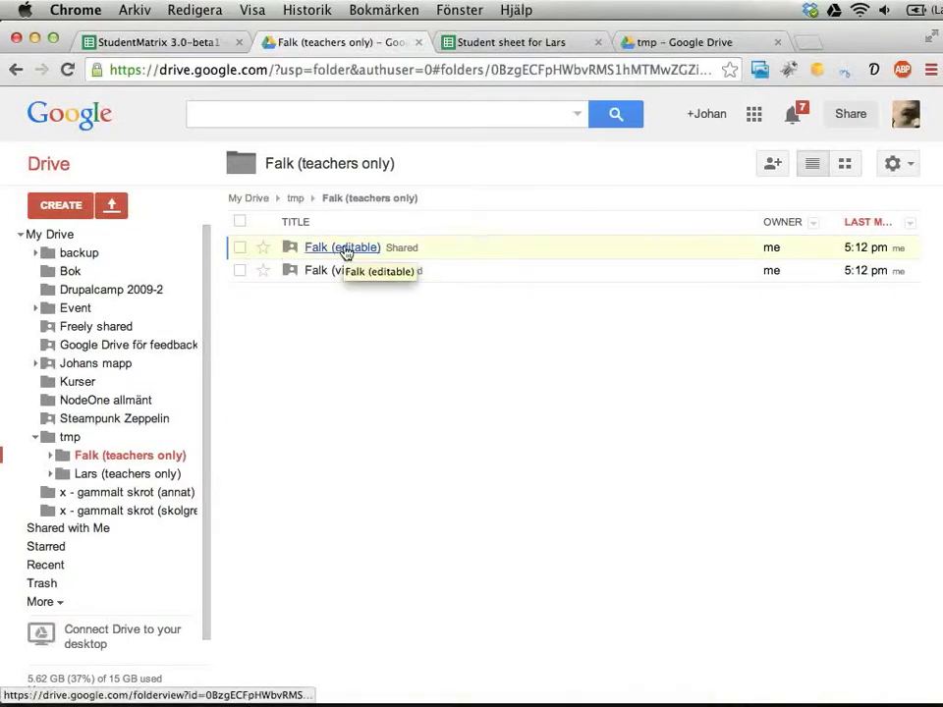
Step: Return to the StudentMatrix spreadsheet and examine the column with IDs for folders viewable by students
{"action": "left_click", "coordinate": [177, 44]}
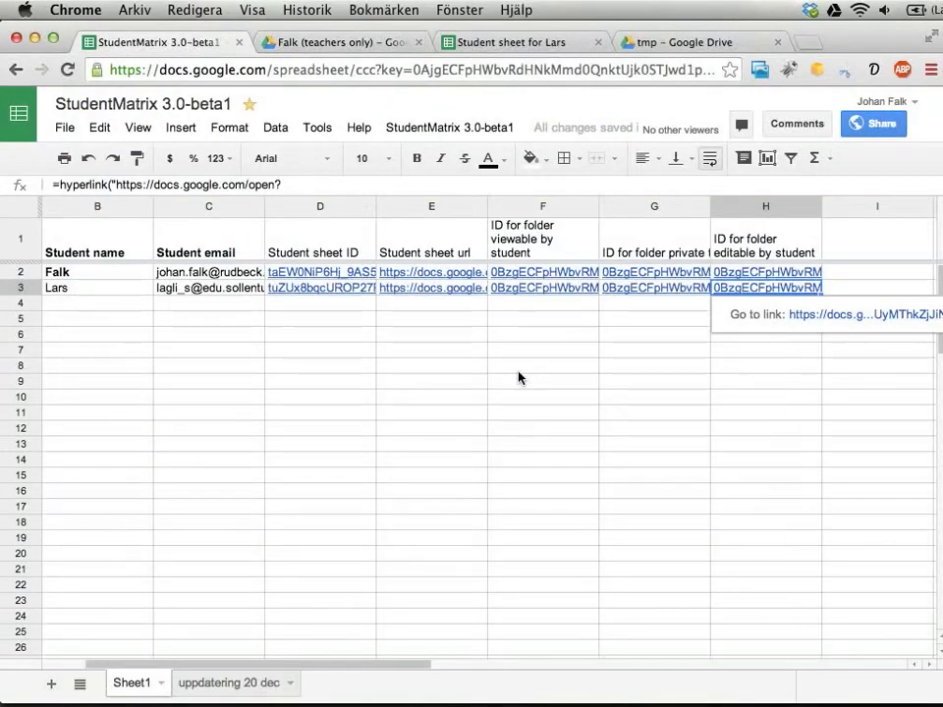
{"action": "scroll", "coordinate": [519, 377], "scroll_direction": "left", "scroll_amount": 2}
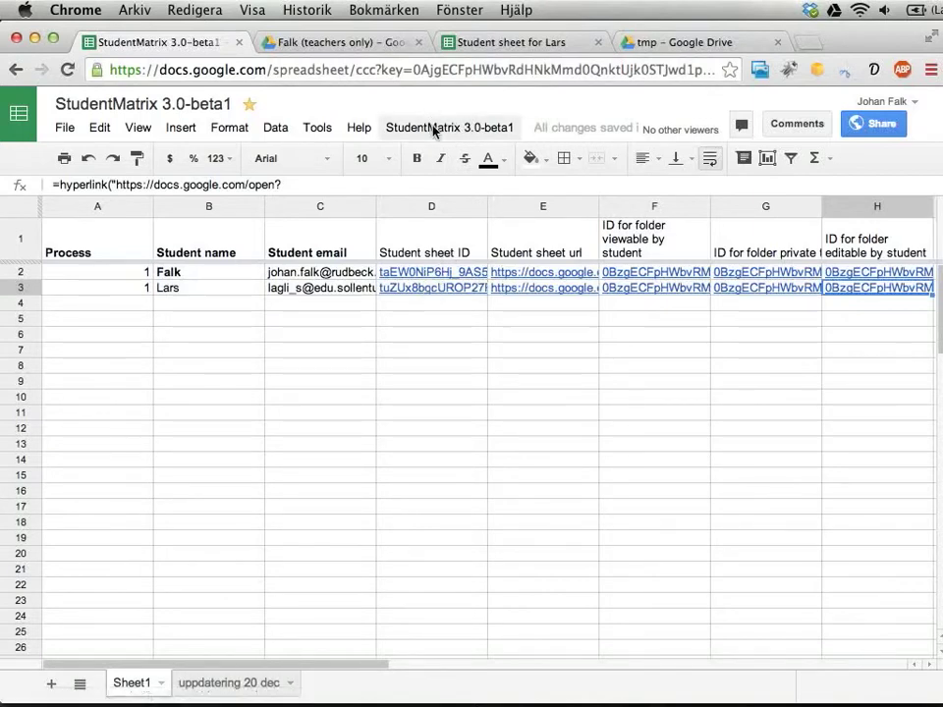
{"action": "left_click_drag", "start_coordinate": [641, 244], "coordinate": [632, 316]}
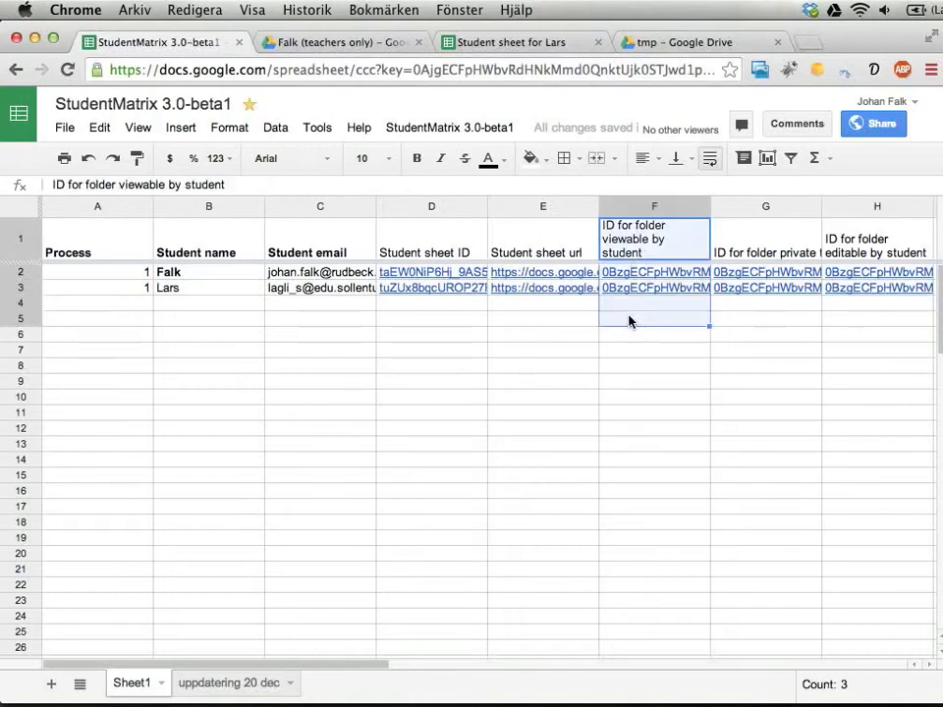
Step: Start the student action "Create student sheets from matrix template" for the selected students
{"action": "left_click", "coordinate": [413, 131]}
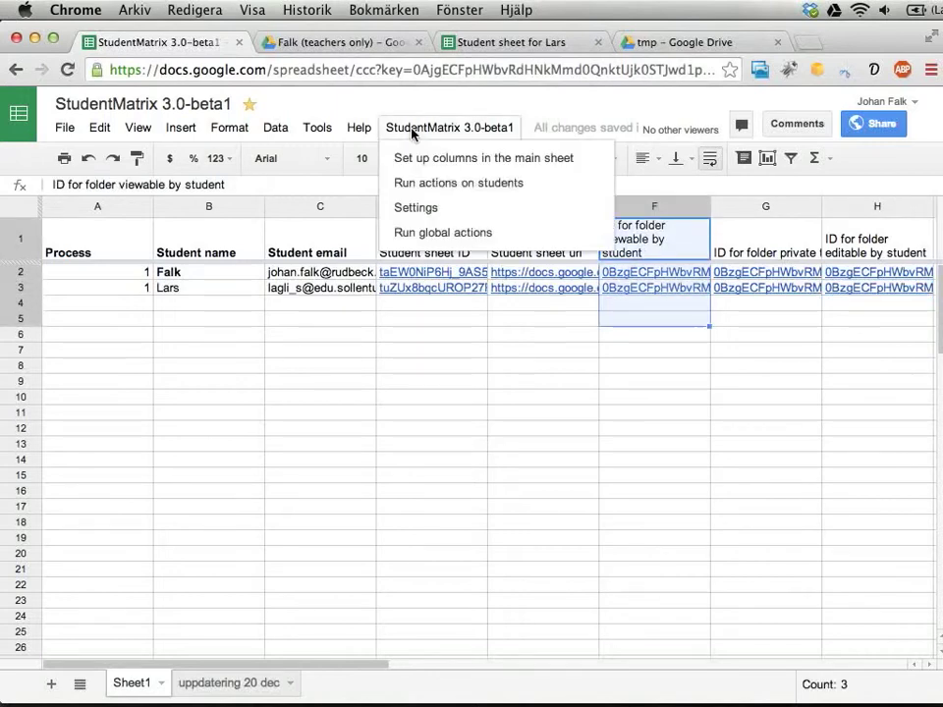
{"action": "left_click", "coordinate": [407, 185]}
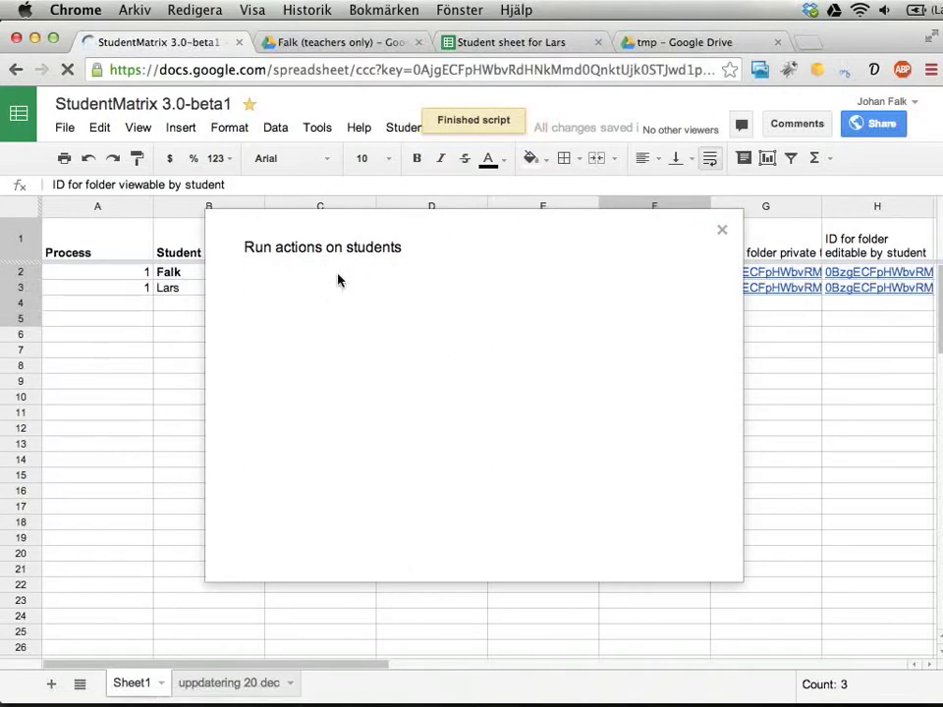
{"action": "left_click", "coordinate": [325, 285]}
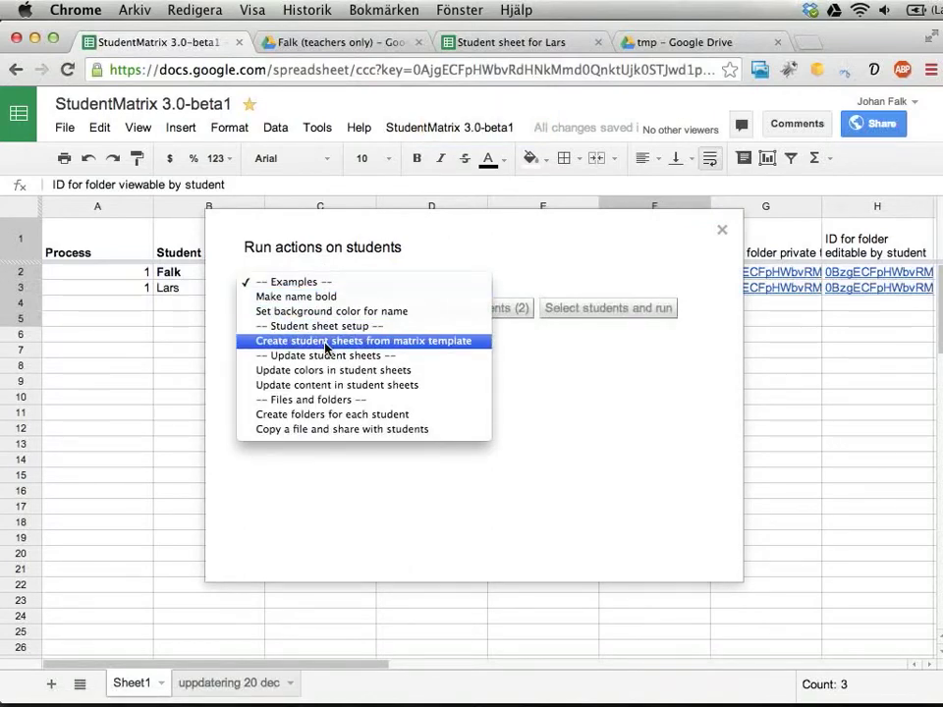
{"action": "left_click", "coordinate": [326, 347]}
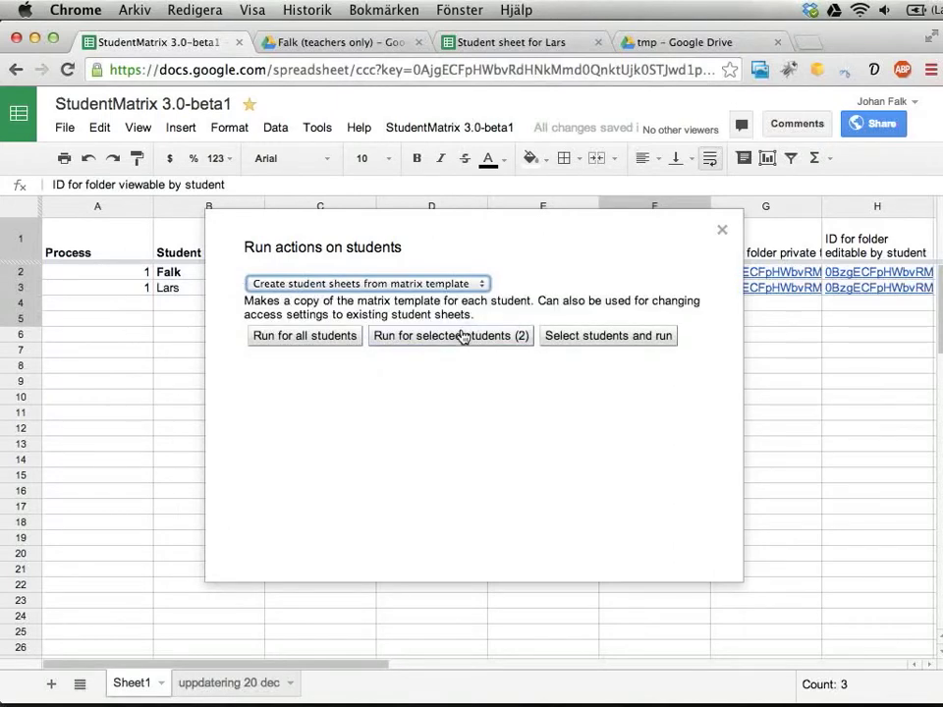
{"action": "left_click", "coordinate": [462, 337]}
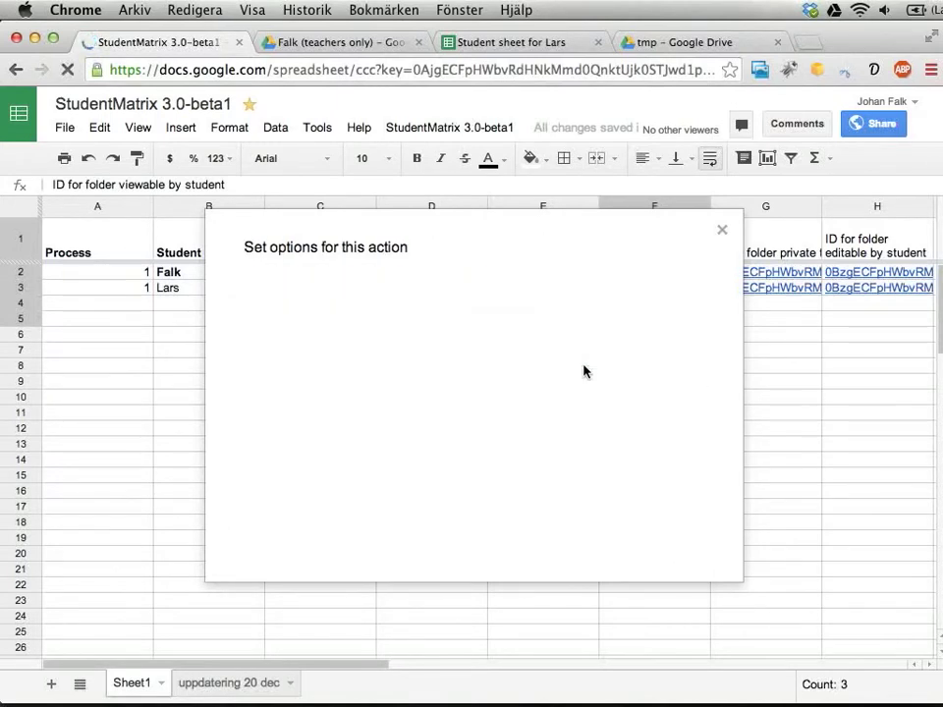
Step: Review the student sheet options, including moving sheets to the student folder, and run the action with the preset choices
{"action": "scroll", "coordinate": [252, 418], "scroll_direction": "down", "scroll_amount": 1}
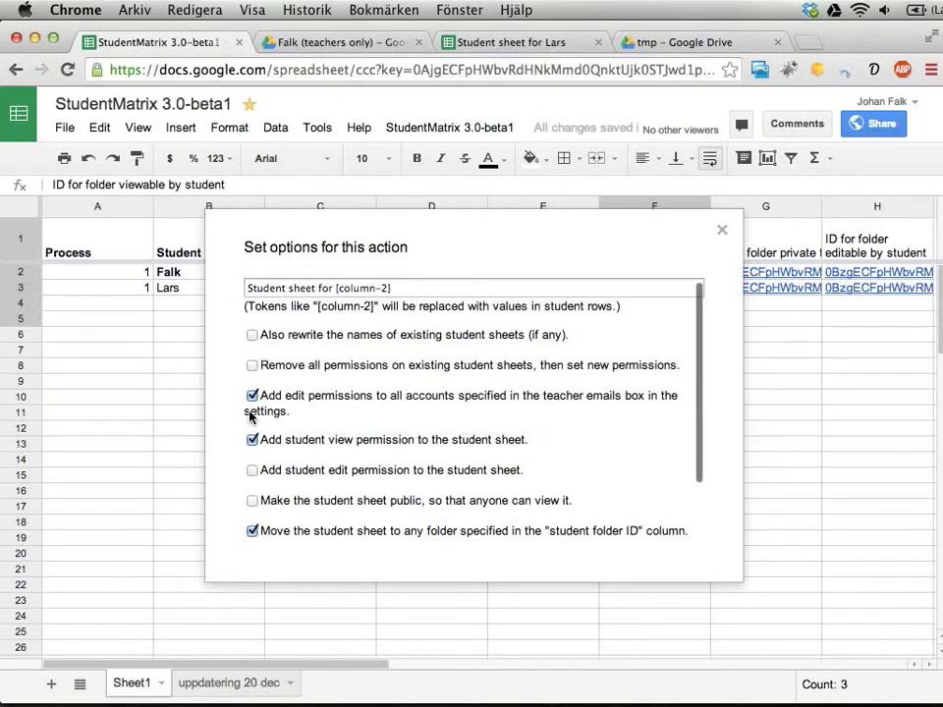
{"action": "scroll", "coordinate": [251, 416], "scroll_direction": "down", "scroll_amount": 3}
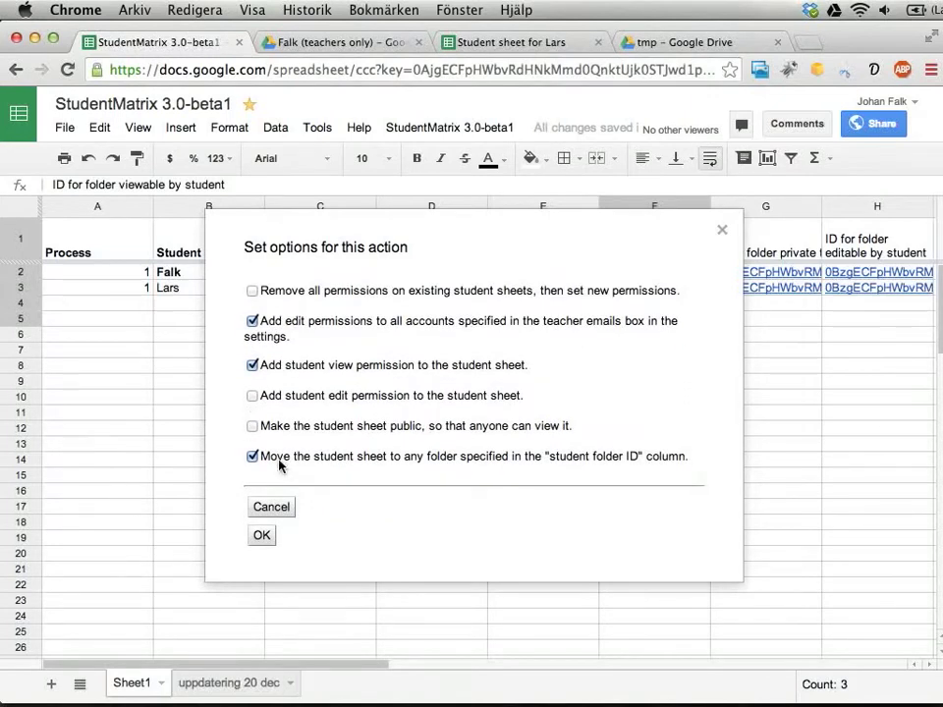
{"action": "left_click_drag", "start_coordinate": [273, 457], "coordinate": [697, 457]}
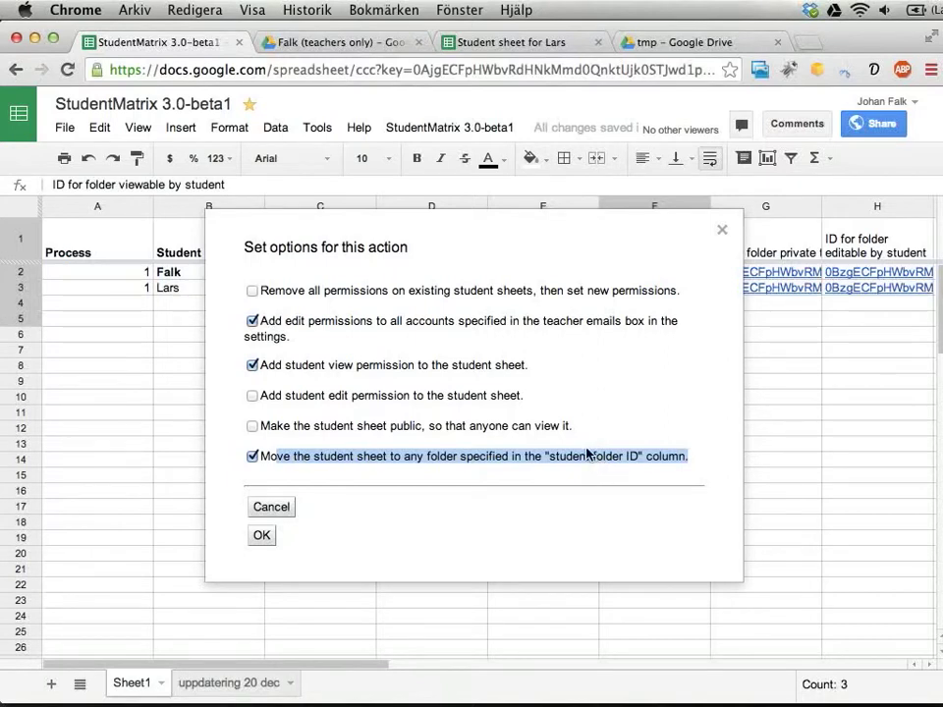
{"action": "scroll", "coordinate": [588, 453], "scroll_direction": "up", "scroll_amount": 1}
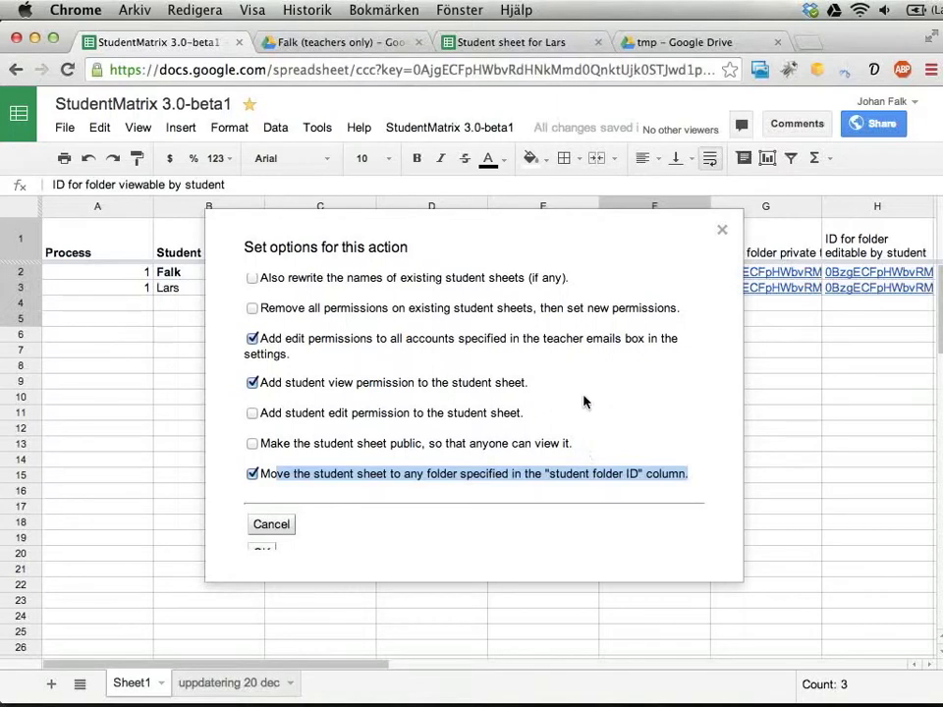
{"action": "scroll", "coordinate": [585, 401], "scroll_direction": "up", "scroll_amount": 3}
{"action": "scroll", "coordinate": [586, 401], "scroll_direction": "down", "scroll_amount": 4}
{"action": "left_click", "coordinate": [262, 536]}
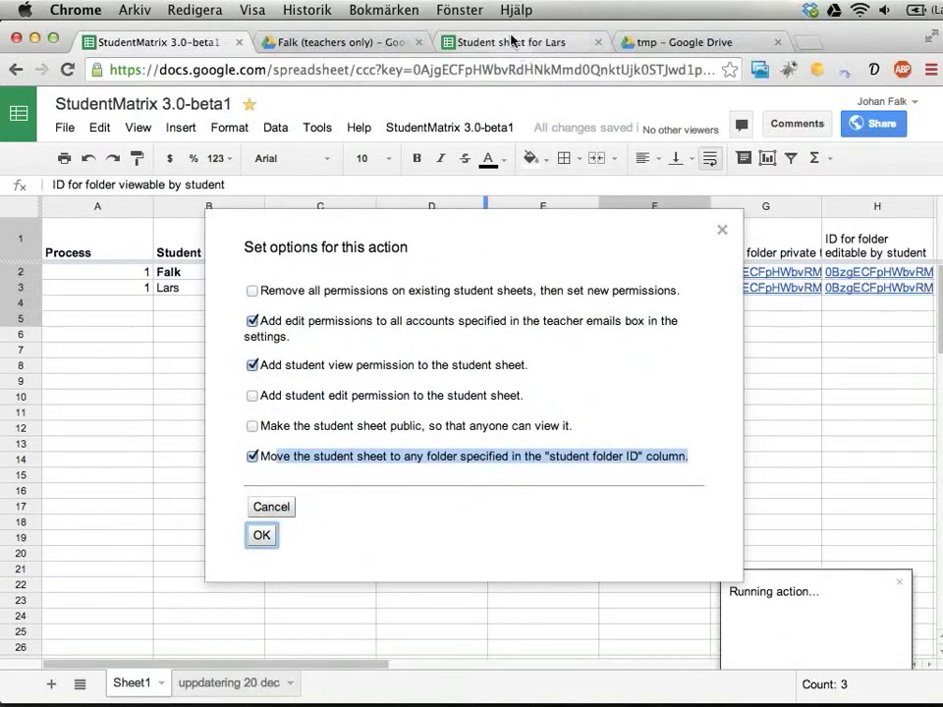
Step: Switch to Google Drive and check the first student's viewable and editable folders for the student sheet, reloading the page
{"action": "left_click", "coordinate": [346, 44]}
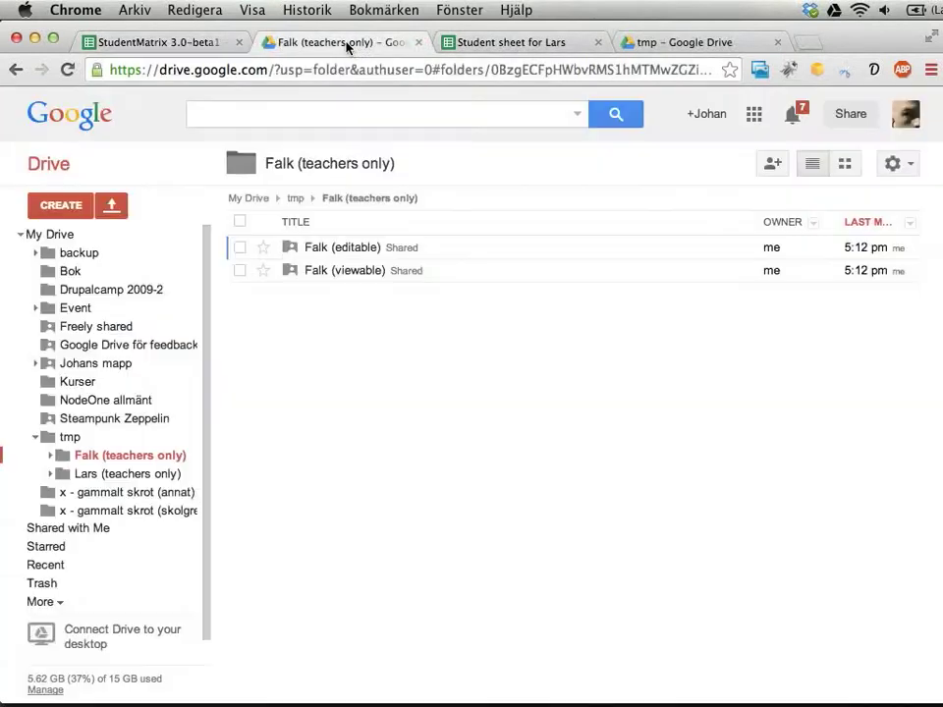
{"action": "left_click", "coordinate": [344, 248]}
{"action": "left_click", "coordinate": [385, 200]}
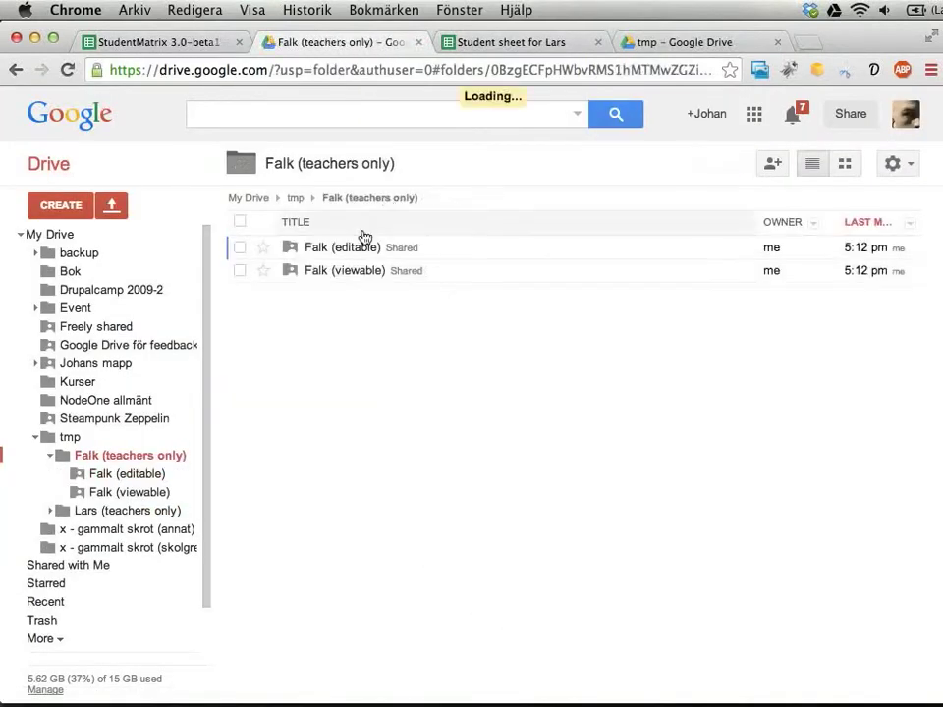
{"action": "left_click", "coordinate": [340, 273]}
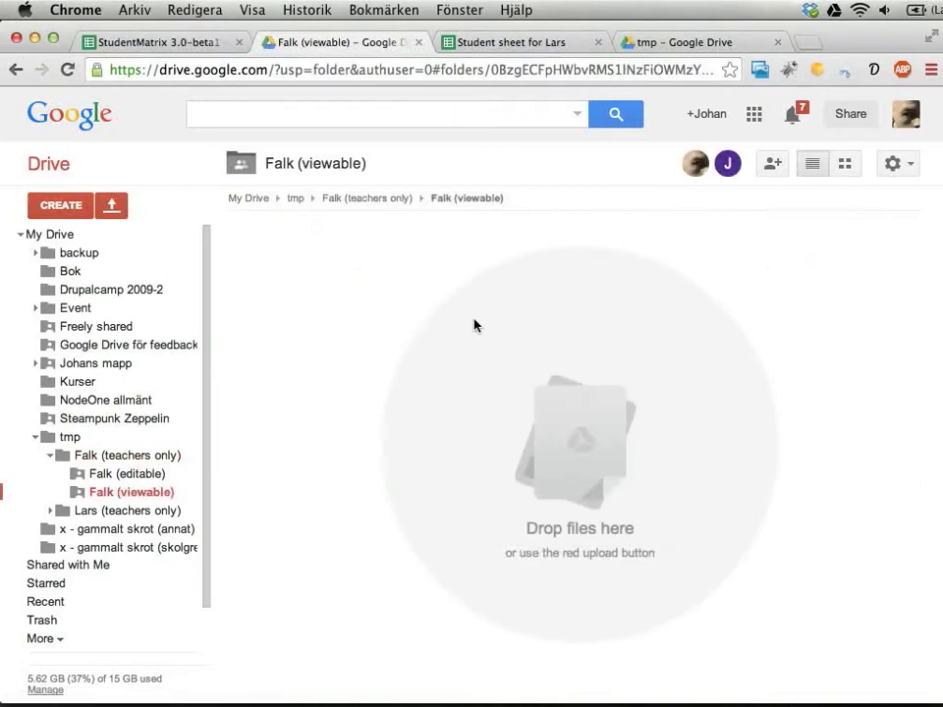
{"action": "key", "text": "super+r"}
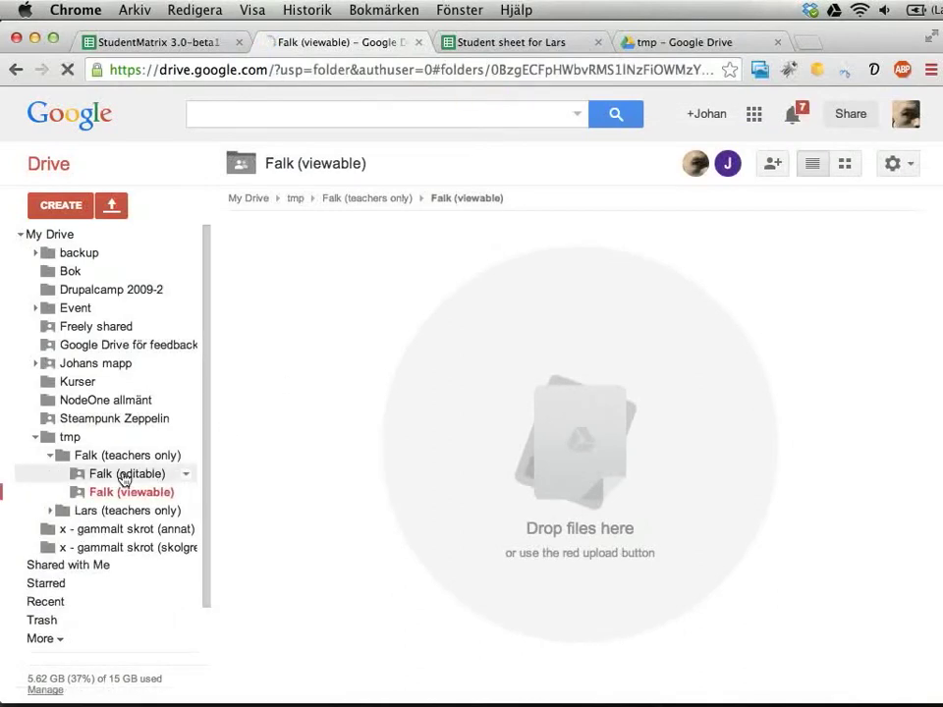
{"action": "left_click", "coordinate": [125, 476]}
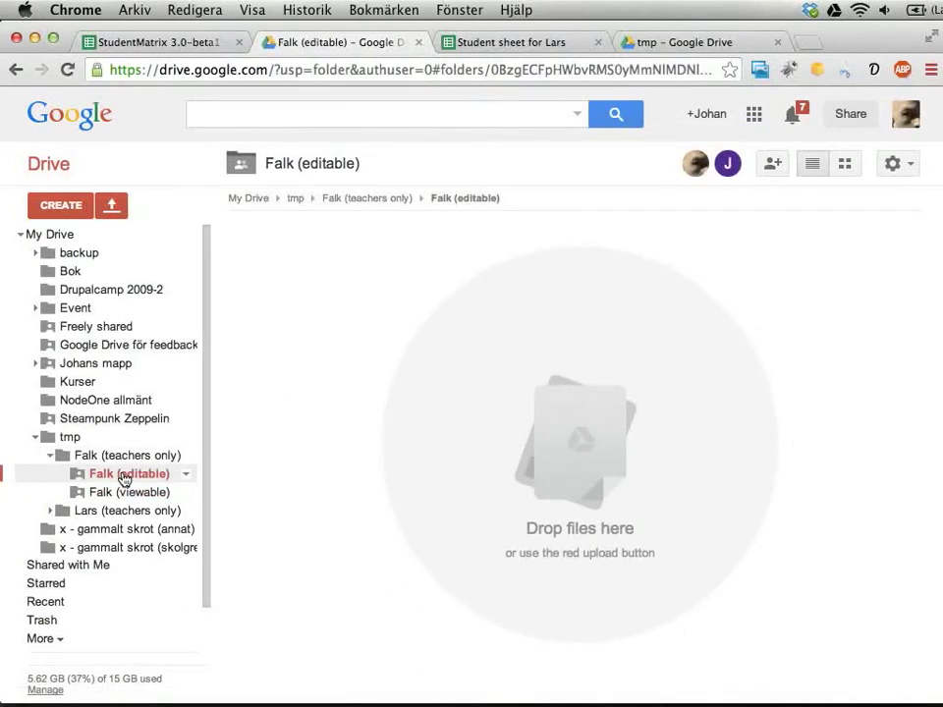
Step: Return to the StudentMatrix spreadsheet and start the action "Copy a file and share with students" for the selected students
{"action": "left_click", "coordinate": [133, 42]}
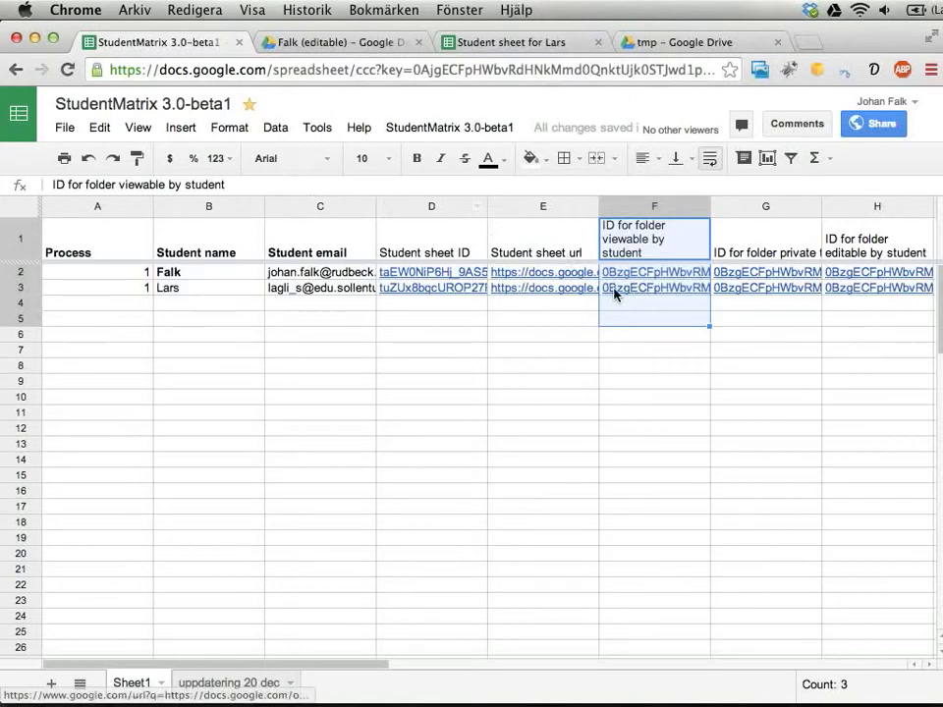
{"action": "left_click", "coordinate": [674, 308]}
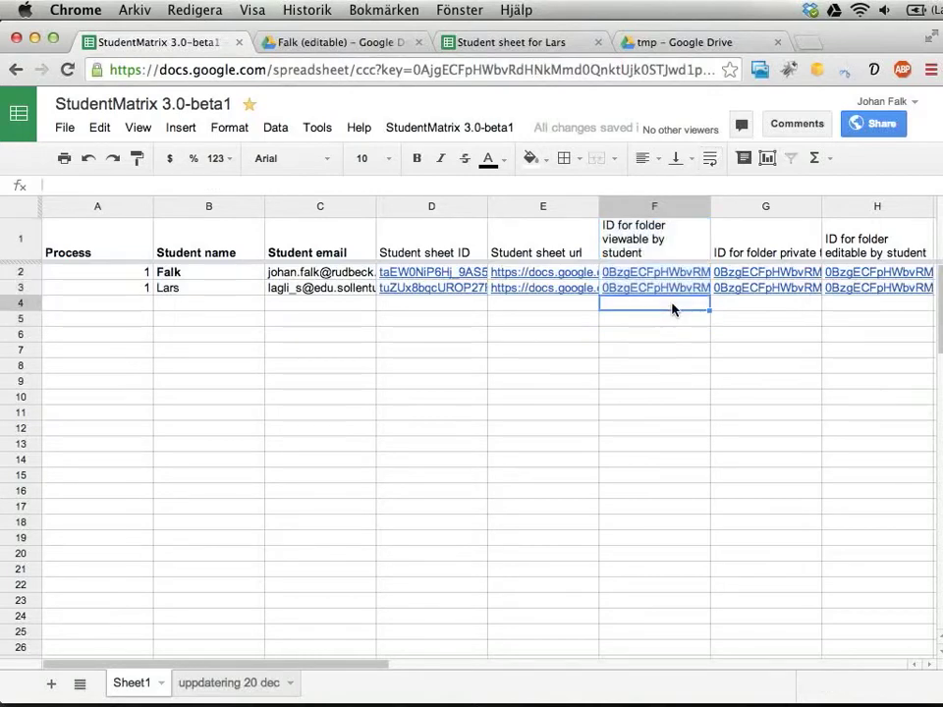
{"action": "left_click", "coordinate": [396, 127]}
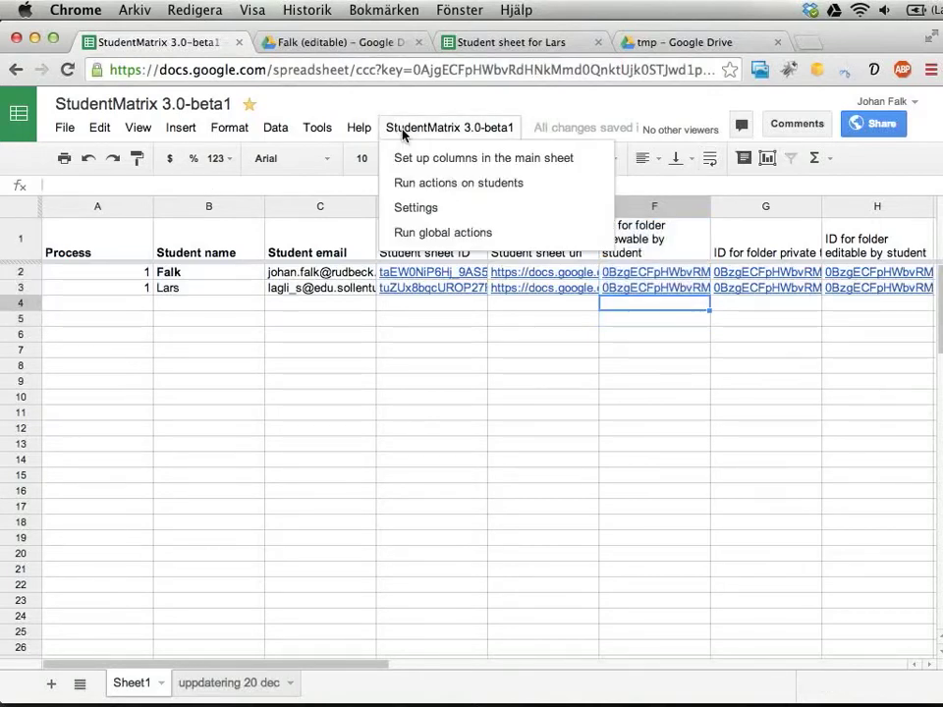
{"action": "left_click", "coordinate": [449, 185]}
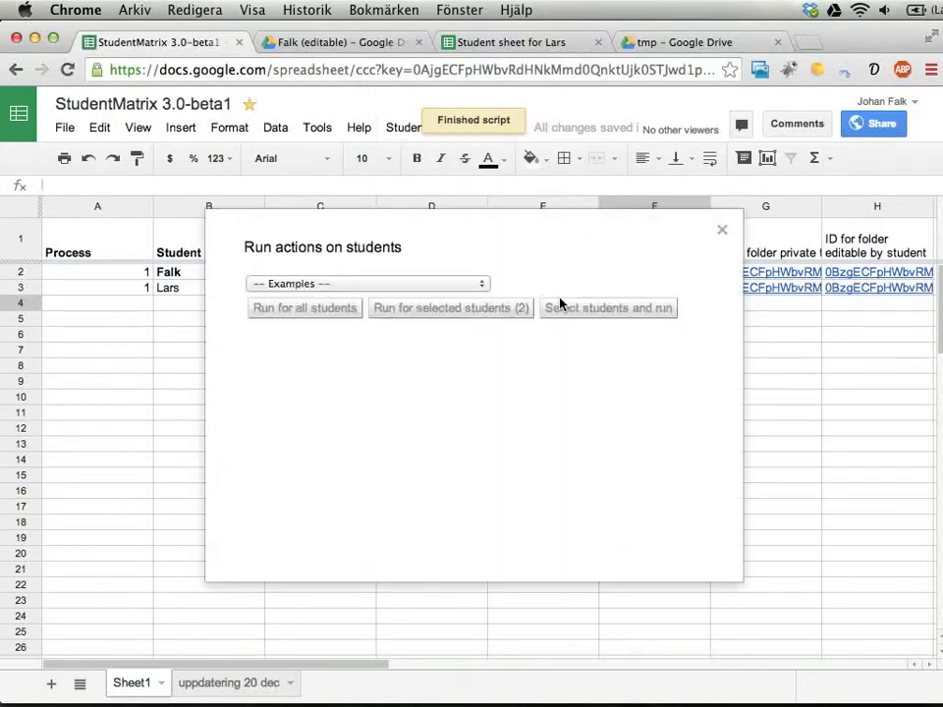
{"action": "left_click", "coordinate": [325, 284]}
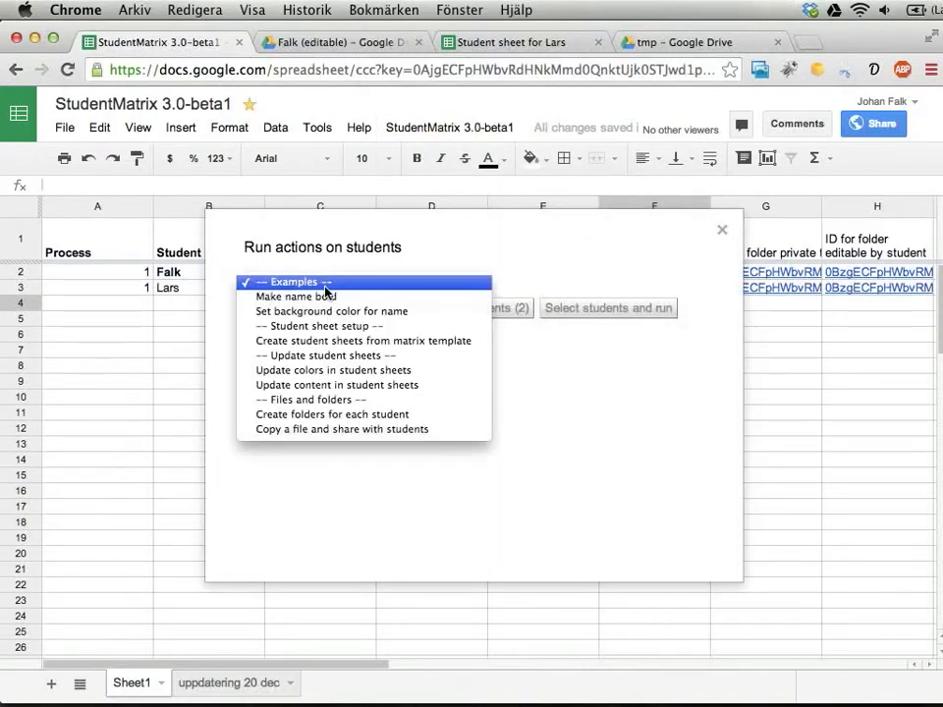
{"action": "left_click", "coordinate": [310, 436]}
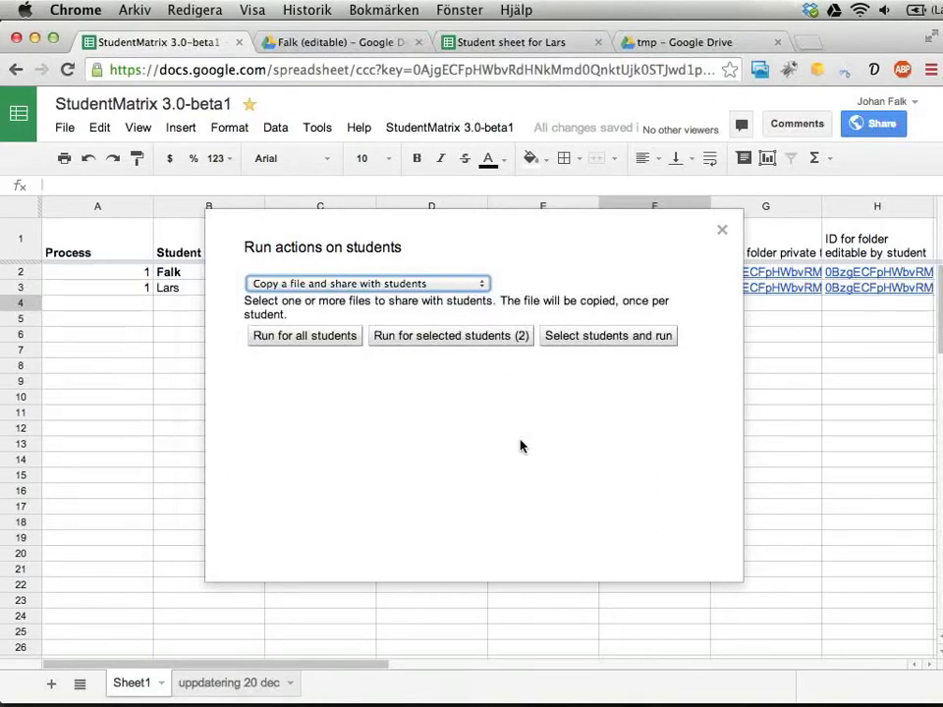
{"action": "left_click", "coordinate": [428, 339]}
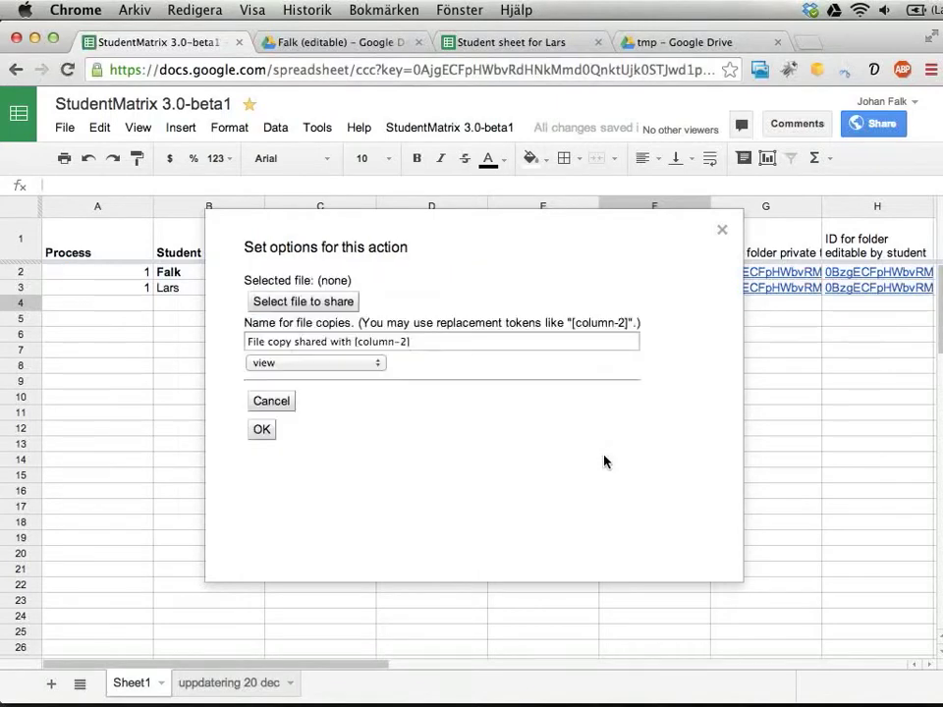
Step: Choose the document "12 på 60: prefix" as the file to share
{"action": "left_click", "coordinate": [272, 307]}
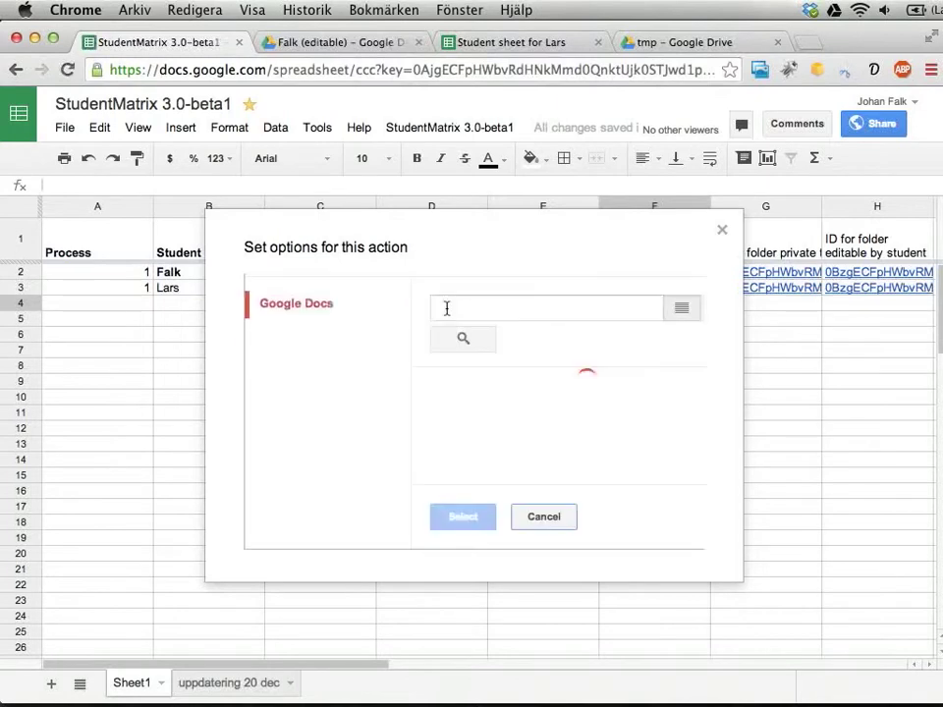
{"action": "scroll", "coordinate": [489, 447], "scroll_direction": "down", "scroll_amount": 5}
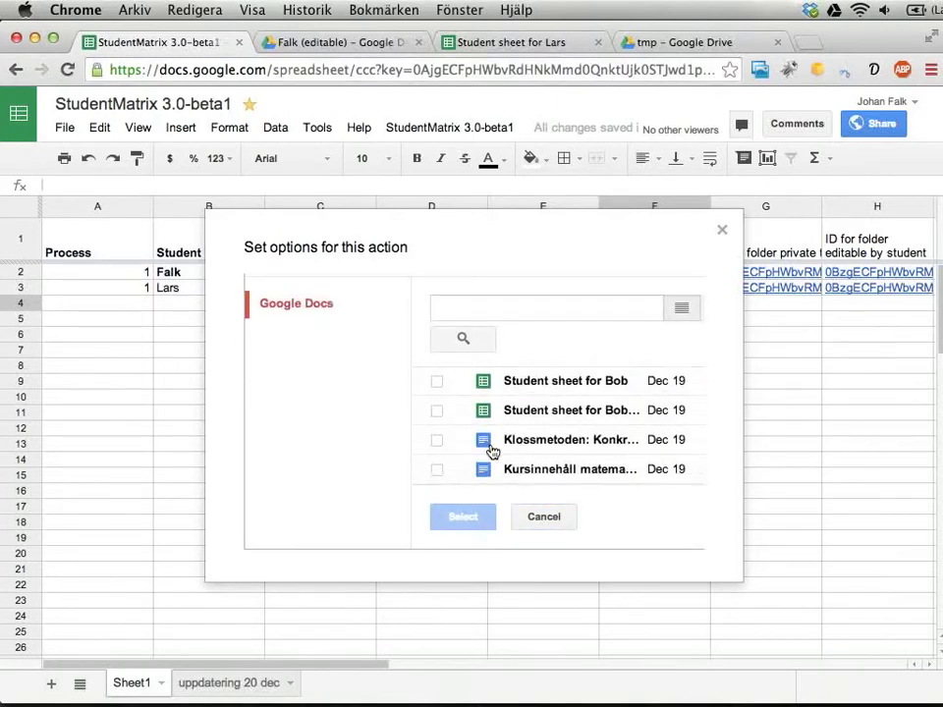
{"action": "scroll", "coordinate": [491, 450], "scroll_direction": "down", "scroll_amount": 5}
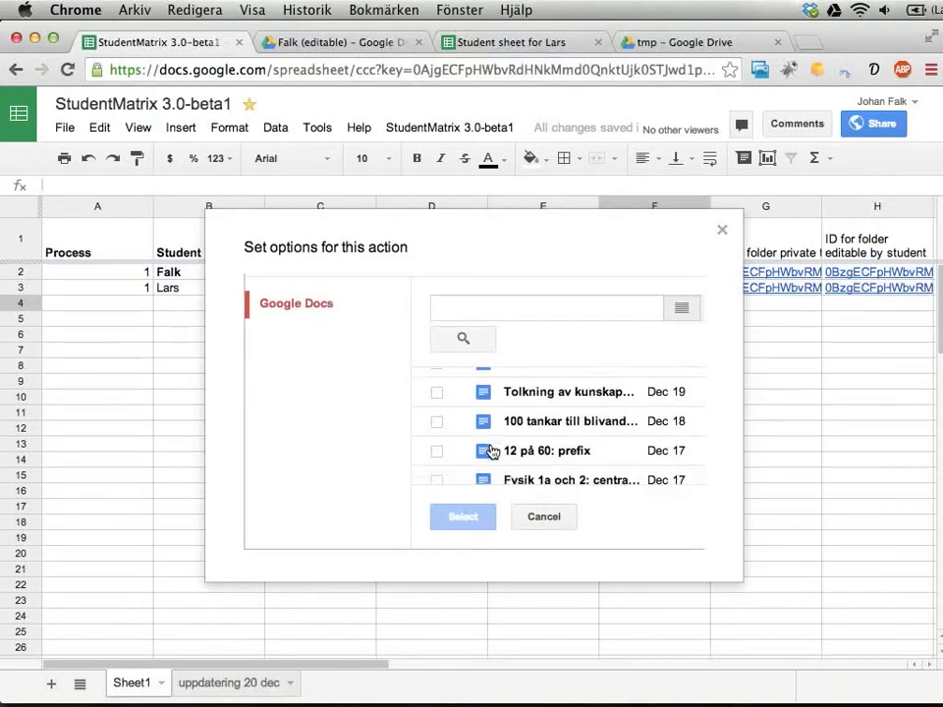
{"action": "left_click", "coordinate": [436, 412]}
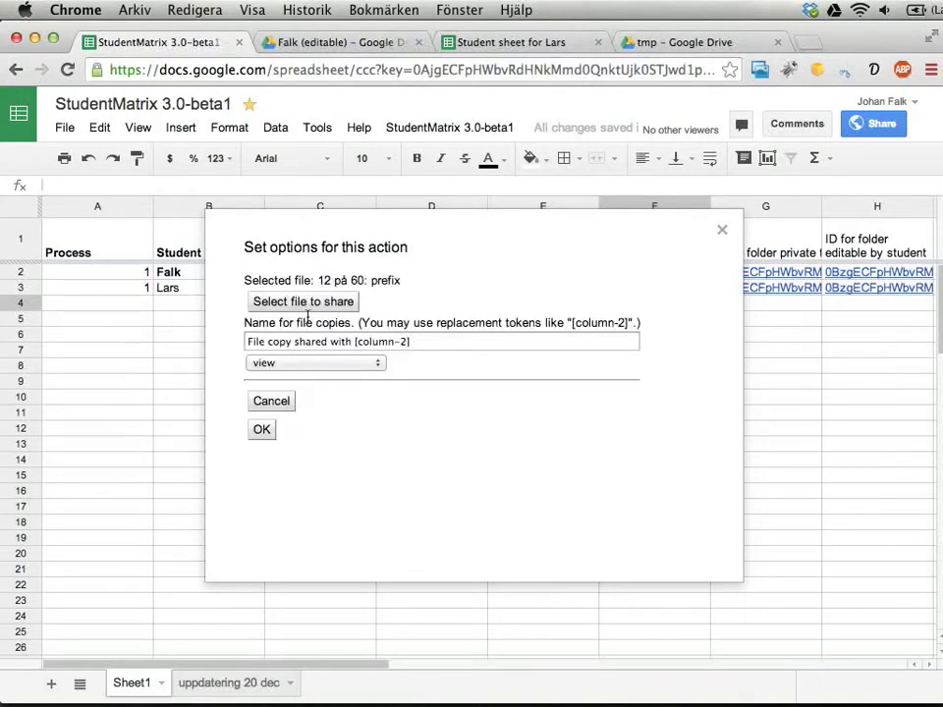
Step: Name the file copies "12 på 60, prefix (delad med [column-2])"
{"action": "left_click_drag", "start_coordinate": [319, 280], "coordinate": [408, 280]}
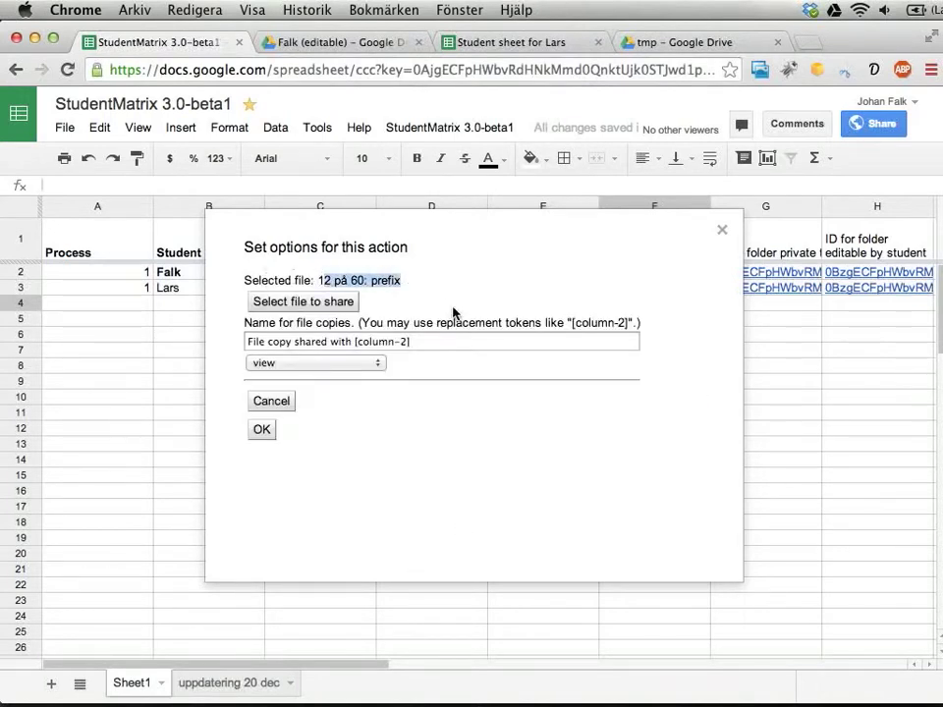
{"action": "mouse_move", "coordinate": [247, 322]}
{"action": "left_mouse_down"}
{"action": "mouse_move", "coordinate": [378, 324]}
{"action": "mouse_move", "coordinate": [358, 339]}
{"action": "mouse_move", "coordinate": [246, 341]}
{"action": "left_mouse_up"}
{"action": "left_click", "coordinate": [354, 340]}
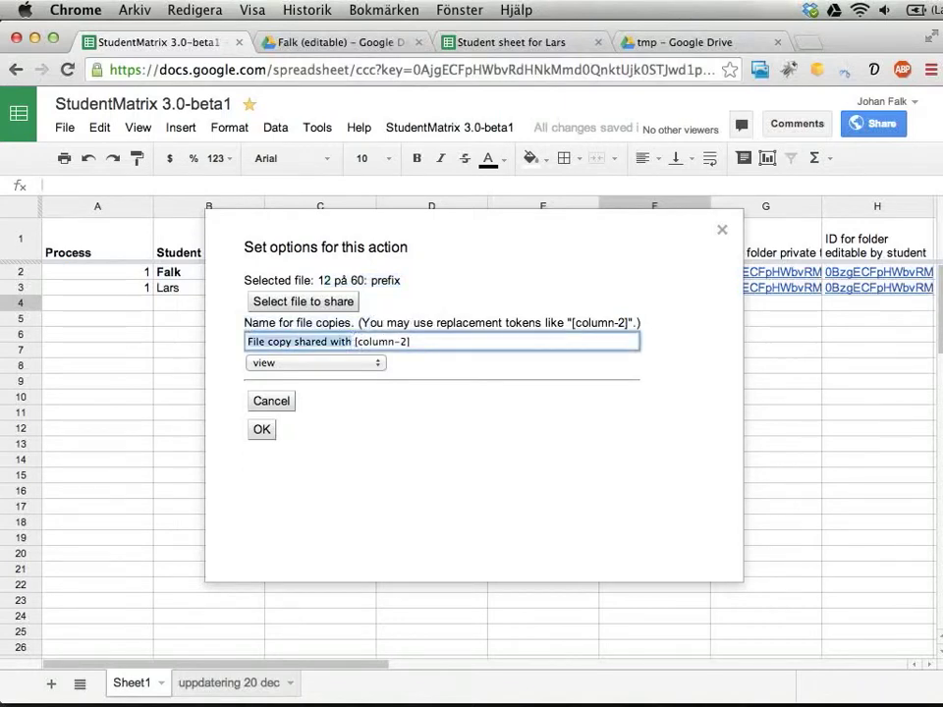
{"action": "type", "text": "12 på "}
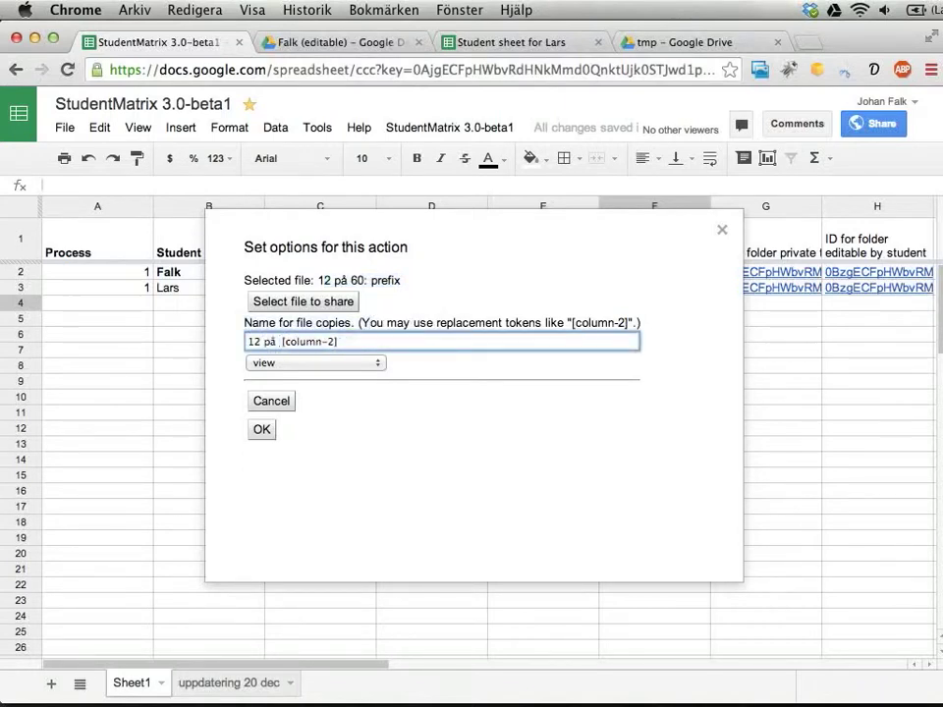
{"action": "type", "text": "60, pr"}
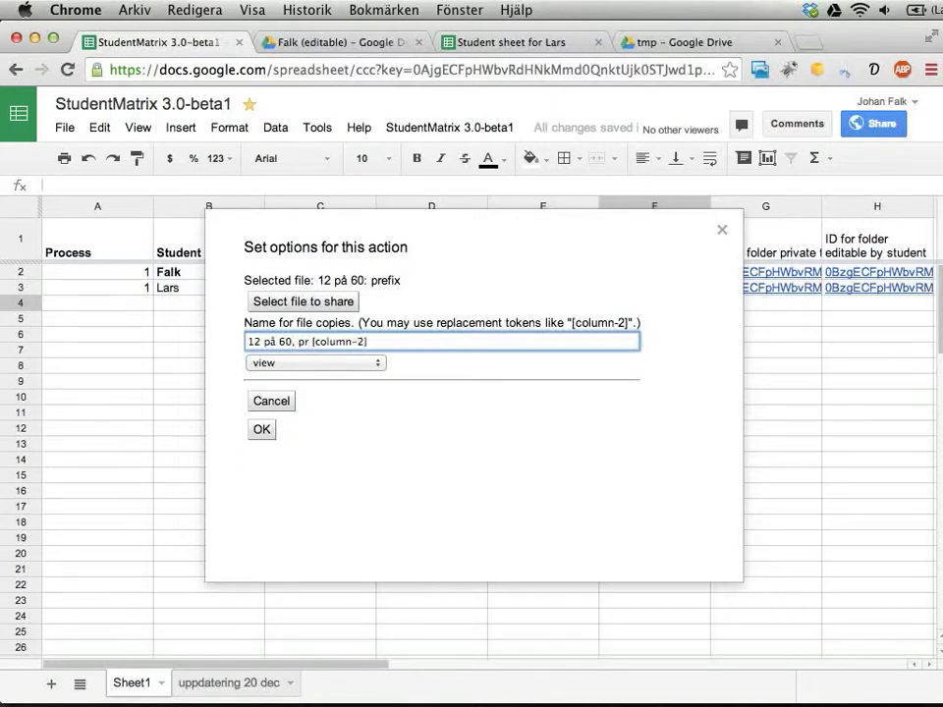
{"action": "type", "text": "efix (delad med"}
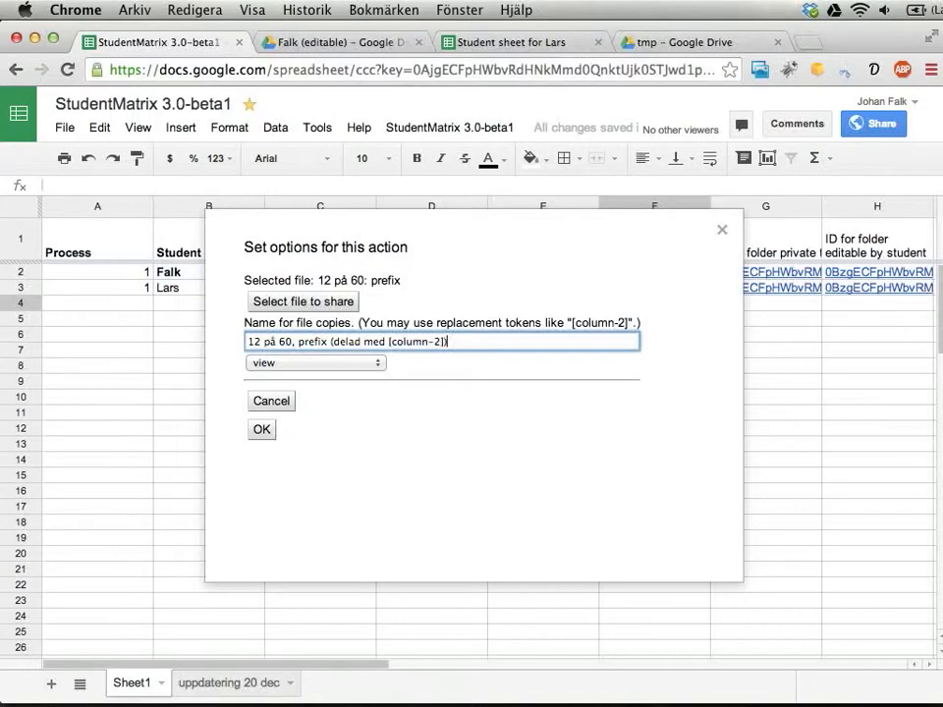
Step: Examine the available sharing modes for the file copies and close the options dialog without running the action
{"action": "left_click", "coordinate": [345, 362]}
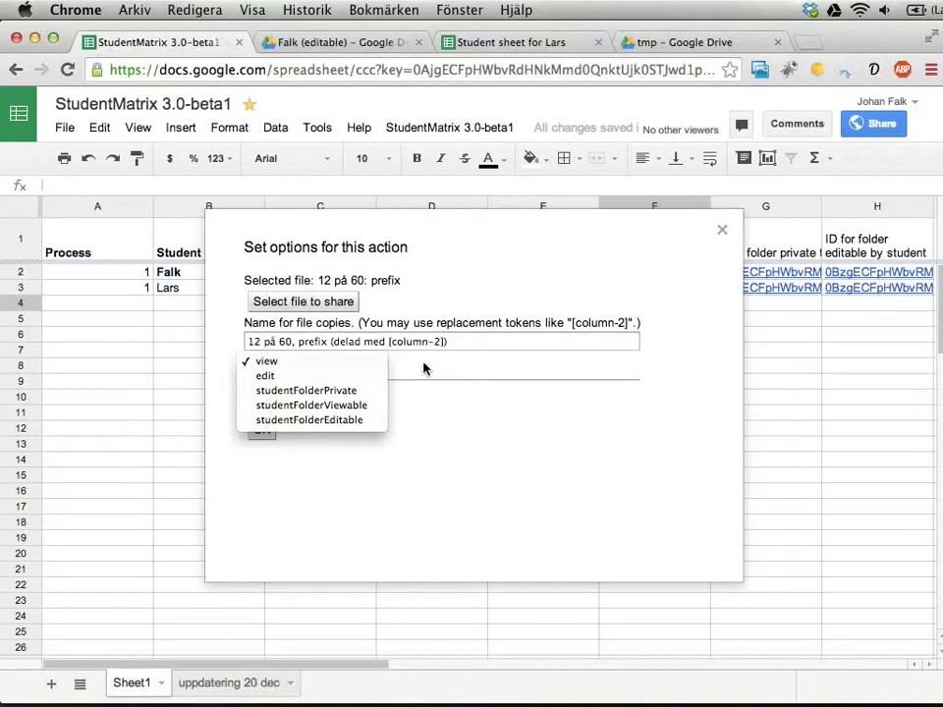
{"action": "left_click", "coordinate": [380, 362]}
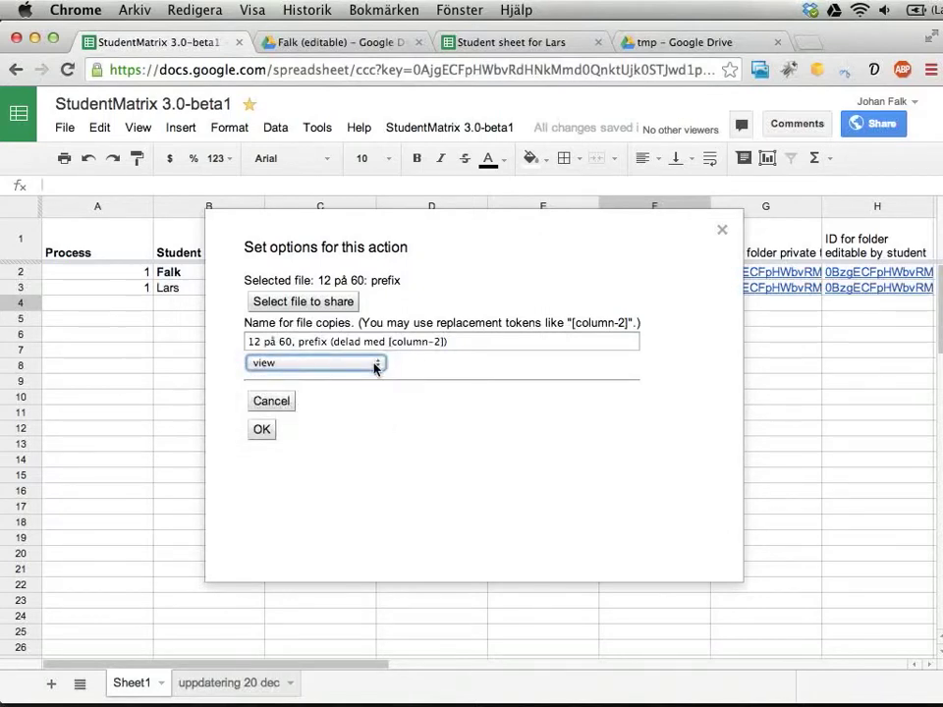
{"action": "left_click", "coordinate": [374, 365]}
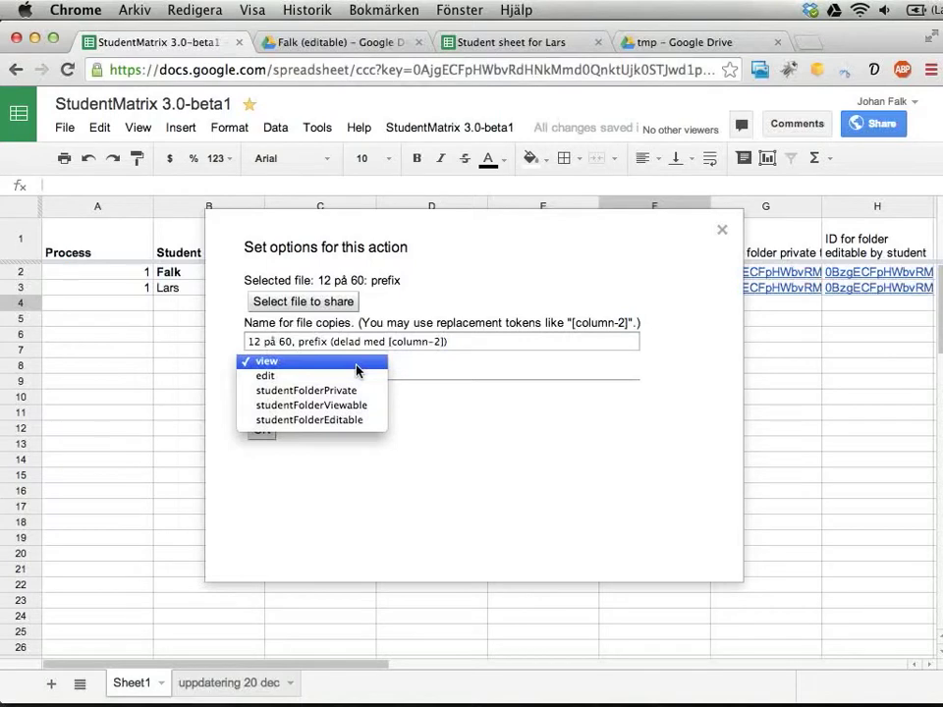
{"action": "left_click", "coordinate": [408, 374]}
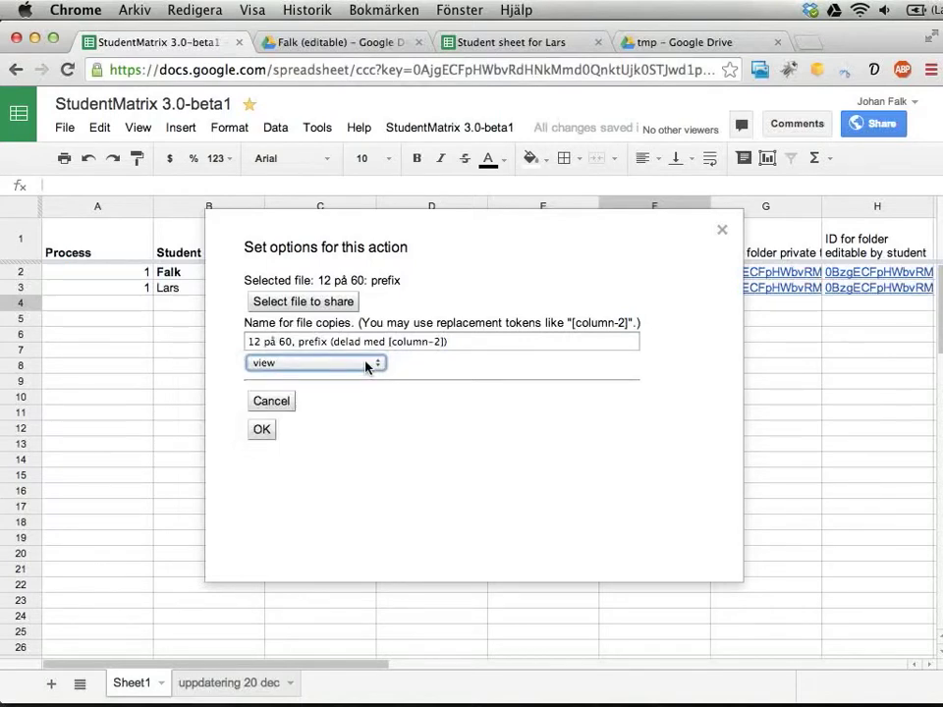
{"action": "left_click", "coordinate": [367, 367]}
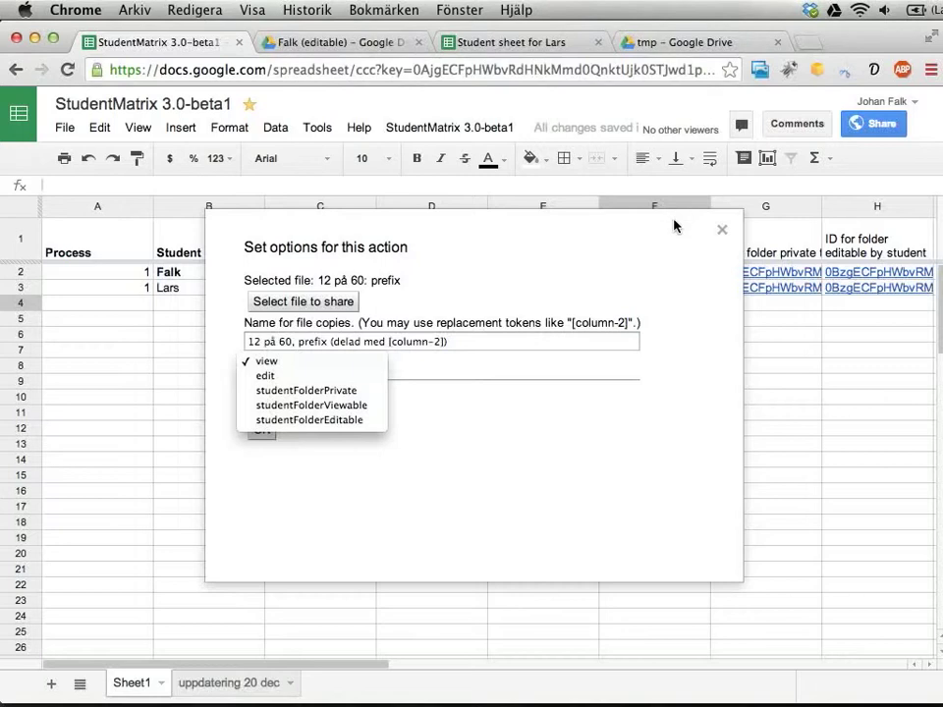
{"action": "left_click", "coordinate": [669, 267]}
{"action": "left_click", "coordinate": [723, 231]}
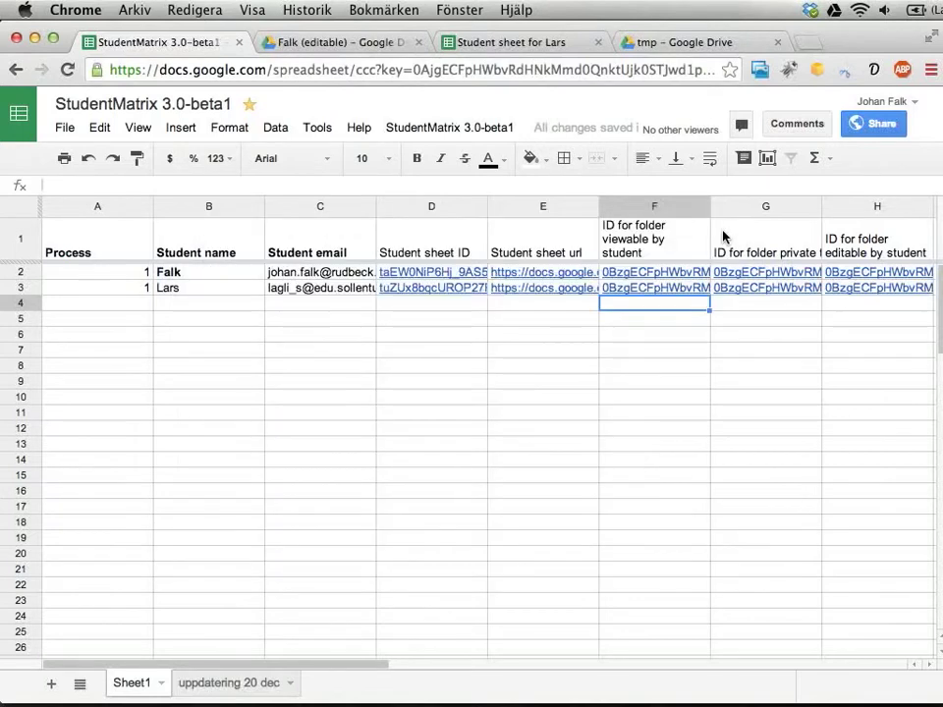
Step: Switch to the StudentMatrix 3.0 script editor and swap the arguments of the view-access mode.addItem call, placing 'view' after the description
{"action": "key", "text": "super+grave"}
{"action": "scroll", "coordinate": [623, 392], "scroll_direction": "up", "scroll_amount": 5}
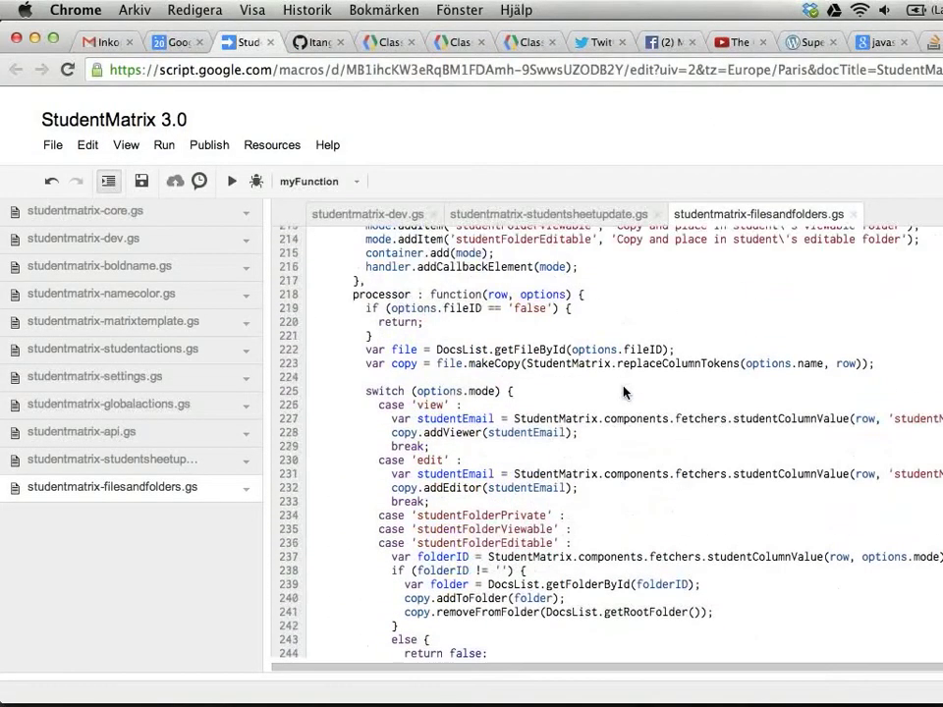
{"action": "scroll", "coordinate": [623, 393], "scroll_direction": "up", "scroll_amount": 5}
{"action": "left_click", "coordinate": [488, 369]}
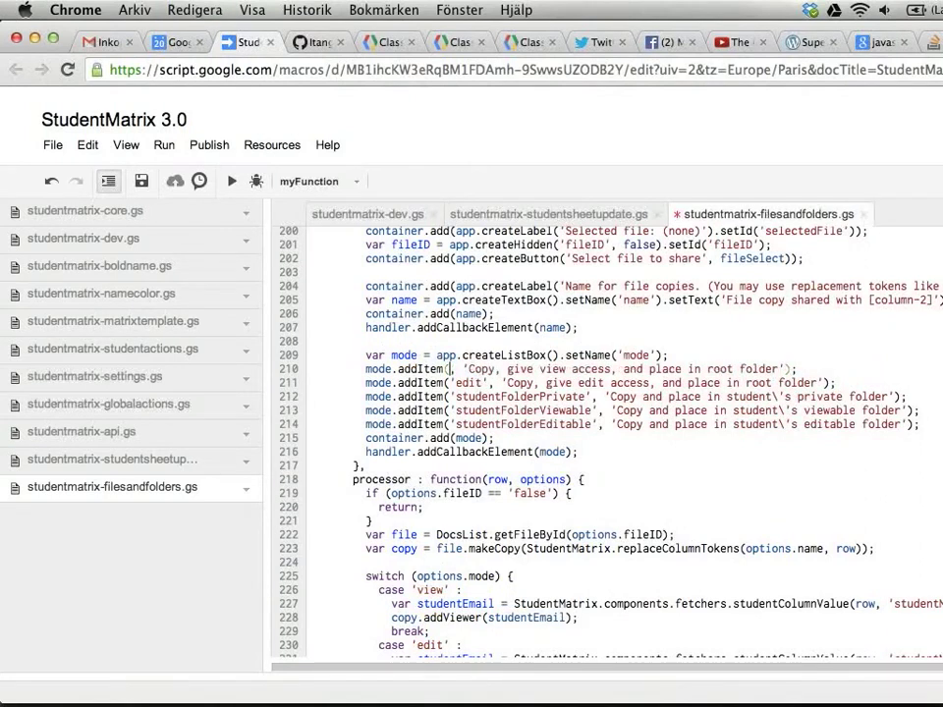
{"action": "key", "text": "BackSpace"}
{"action": "key", "text": "BackSpace"}
{"action": "key", "text": "BackSpace"}
{"action": "key", "text": "BackSpace"}
{"action": "key", "text": "BackSpace"}
{"action": "key", "text": "BackSpace"}
{"action": "key", "text": "Delete"}
{"action": "key", "text": "End"}
{"action": "key", "text": "Left"}
{"action": "key", "text": "Left"}
{"action": "type", "text": ", 'view'"}
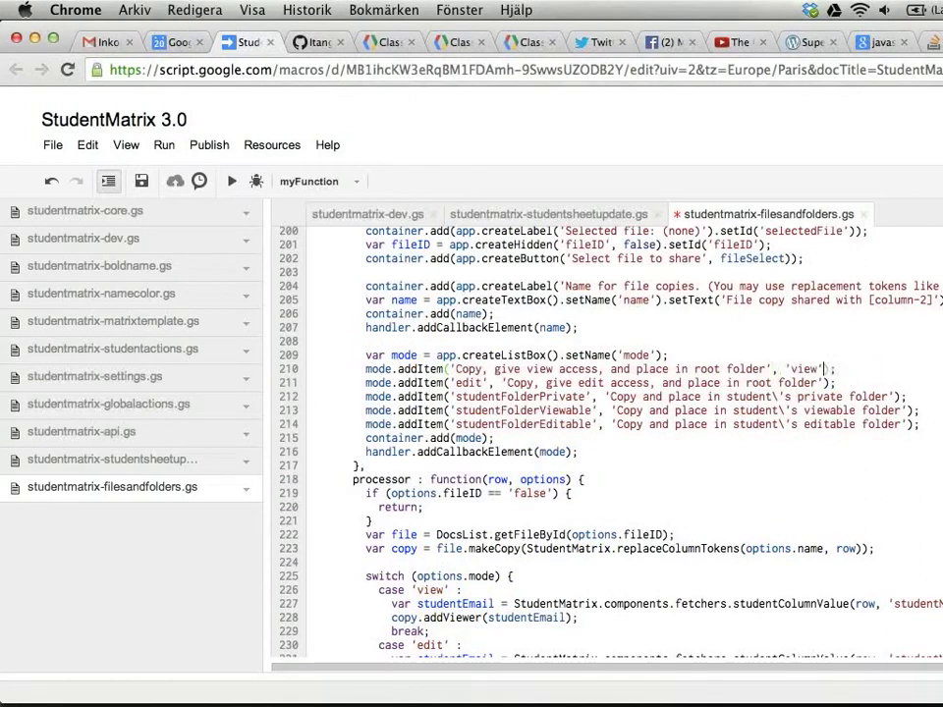
Step: Swap the arguments of the edit-access mode.addItem call on line 211, placing 'edit' after the description
{"action": "left_click_drag", "start_coordinate": [450, 382], "coordinate": [488, 382]}
{"action": "key", "text": "super+c"}
{"action": "key", "text": "BackSpace"}
{"action": "key", "text": "Delete"}
{"action": "key", "text": "Delete"}
{"action": "key", "text": "End"}
{"action": "key", "text": "Left"}
{"action": "key", "text": "Left"}
{"action": "type", "text": ","}
{"action": "key", "text": "super+v"}
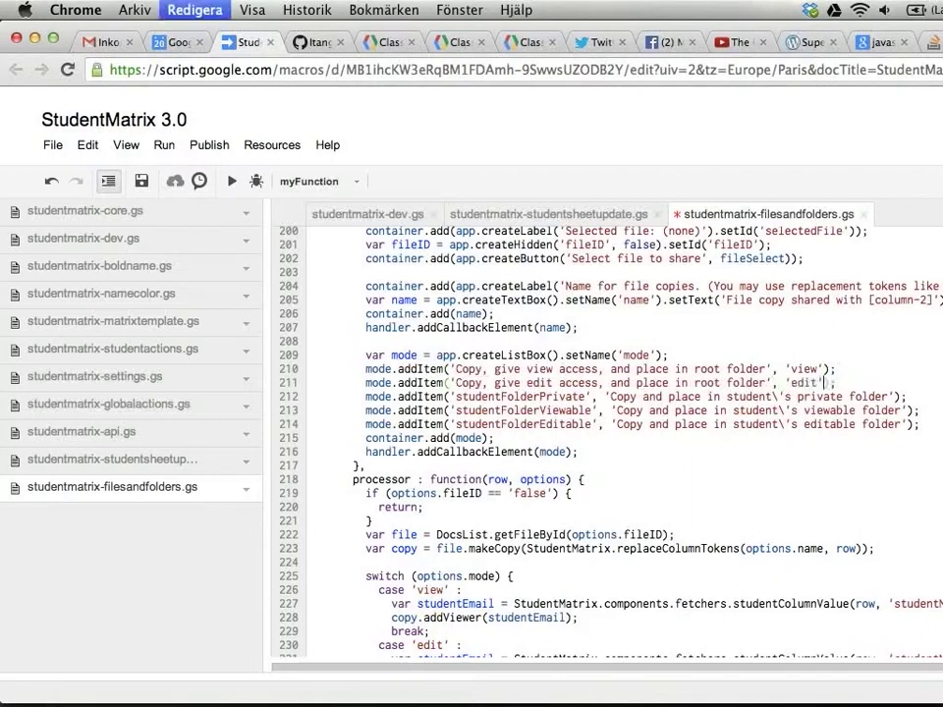
Step: Move 'studentFolderPrivate' behind the description in the mode.addItem call on line 212
{"action": "left_click_drag", "start_coordinate": [448, 399], "coordinate": [590, 401]}
{"action": "key", "text": "super+x"}
{"action": "key", "text": "Delete"}
{"action": "key", "text": "Delete"}
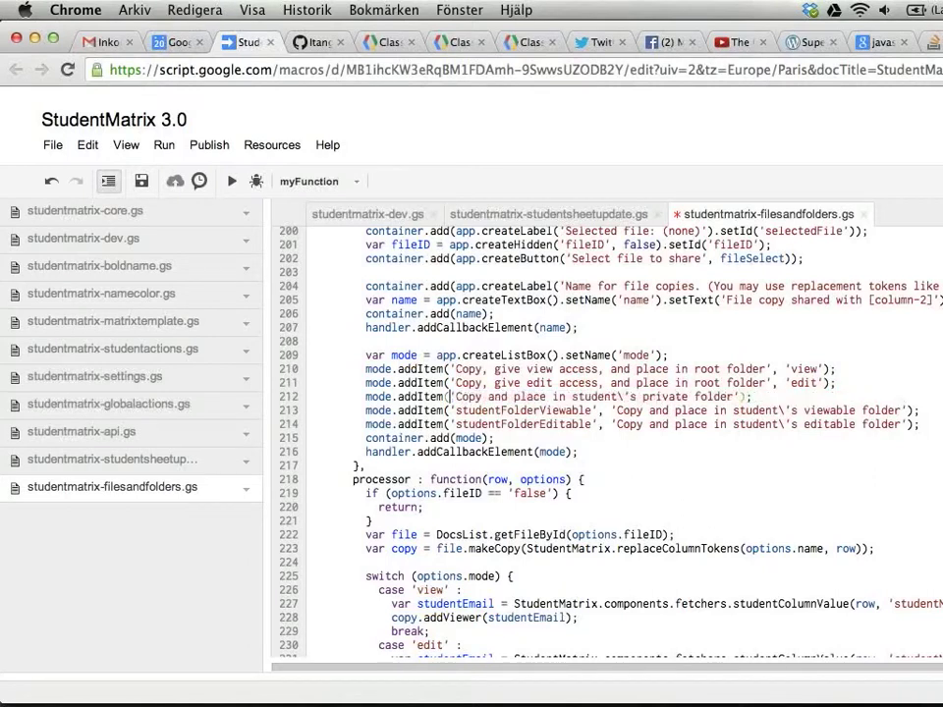
{"action": "key", "text": "End"}
{"action": "key", "text": "Left"}
{"action": "key", "text": "Left"}
{"action": "type", "text": ","}
{"action": "key", "text": "super+v"}
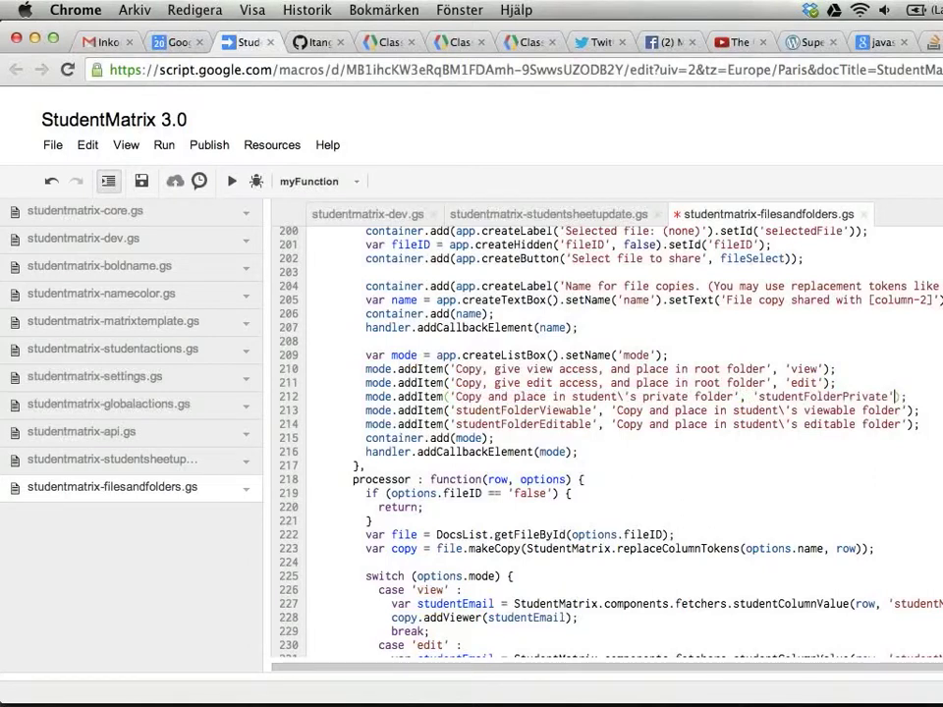
Step: Move 'studentFolderViewable' behind the description in the mode.addItem call on line 213
{"action": "left_click_drag", "start_coordinate": [449, 411], "coordinate": [600, 413]}
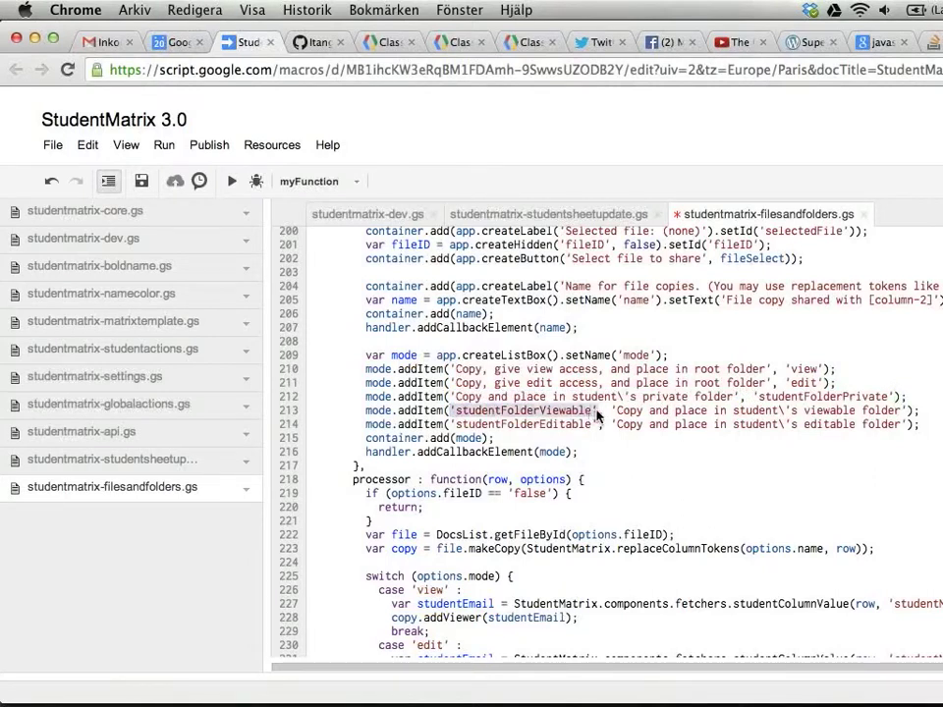
{"action": "key", "text": "super+x"}
{"action": "key", "text": "Delete"}
{"action": "key", "text": "Delete"}
{"action": "key", "text": "End"}
{"action": "key", "text": "Left"}
{"action": "key", "text": "Left"}
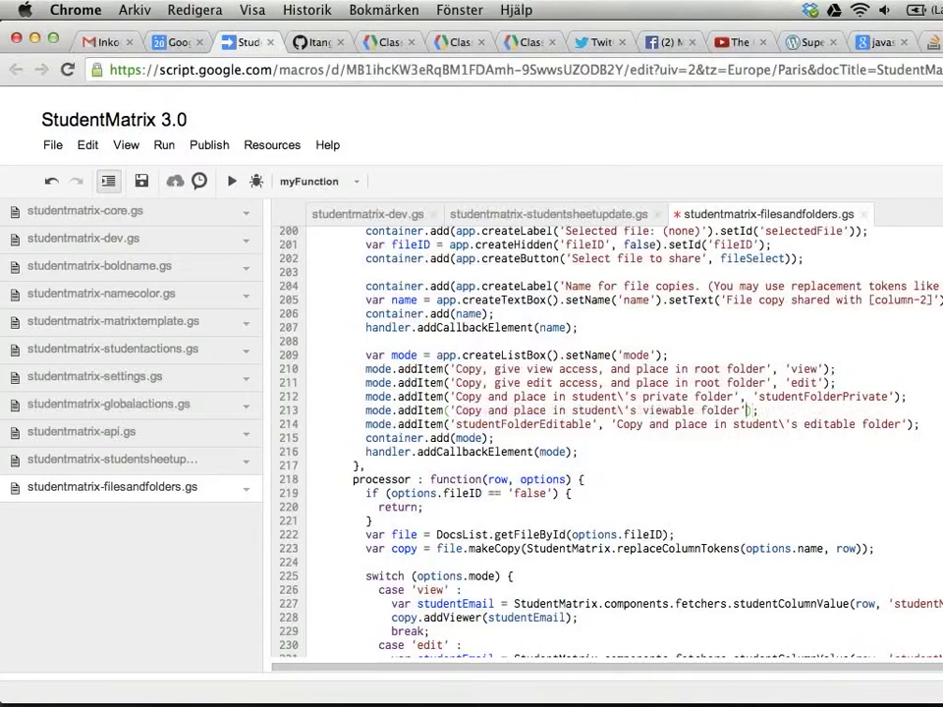
{"action": "type", "text": ","}
{"action": "key", "text": "super+v"}
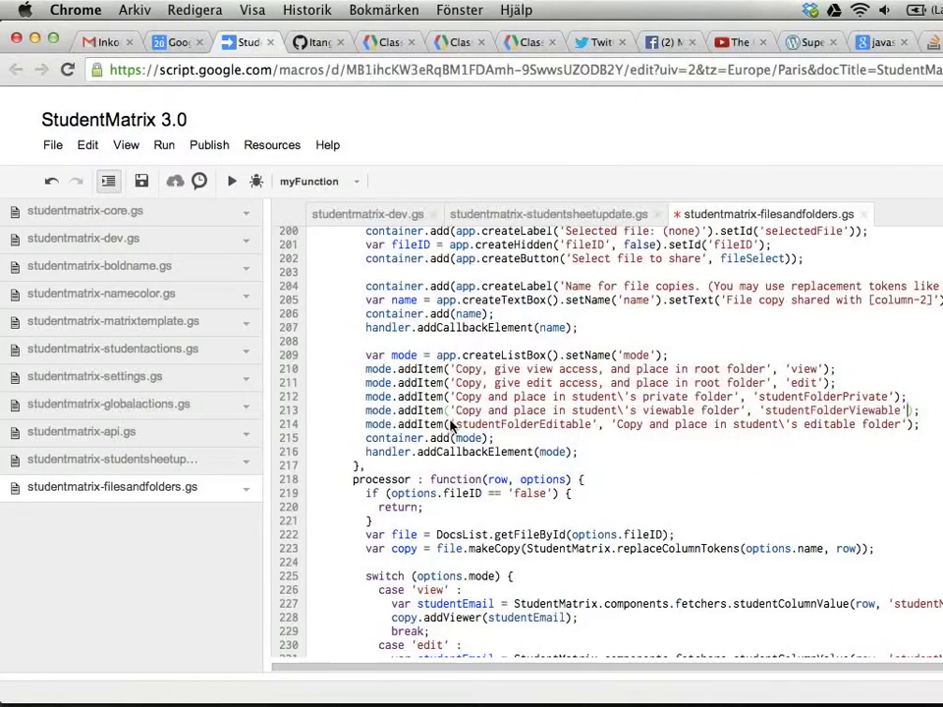
Step: Move 'studentFolderEditable' behind the description in the mode.addItem call on line 214 and save the script
{"action": "left_click_drag", "start_coordinate": [449, 424], "coordinate": [600, 424]}
{"action": "key", "text": "super+x"}
{"action": "key", "text": "Delete"}
{"action": "key", "text": "Delete"}
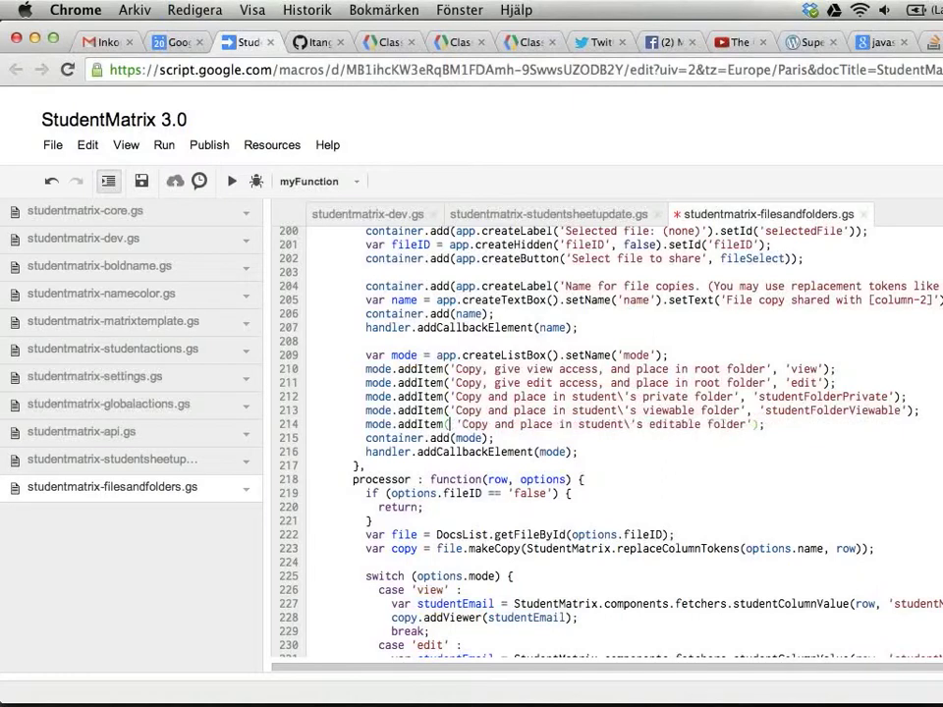
{"action": "key", "text": "End"}
{"action": "key", "text": "Left"}
{"action": "key", "text": "Left"}
{"action": "type", "text": ","}
{"action": "key", "text": "super+v"}
{"action": "key", "text": "super+s"}
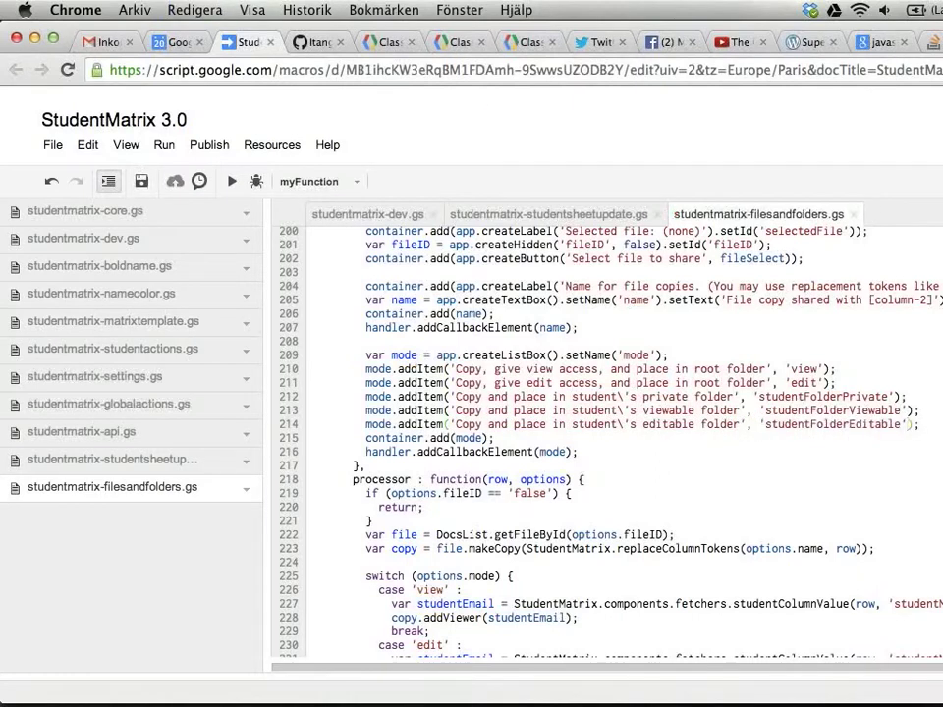
Step: Return to the StudentMatrix 3.0-beta1 spreadsheet and start the student action "Copy a file and share with students"
{"action": "key", "text": "super+grave"}
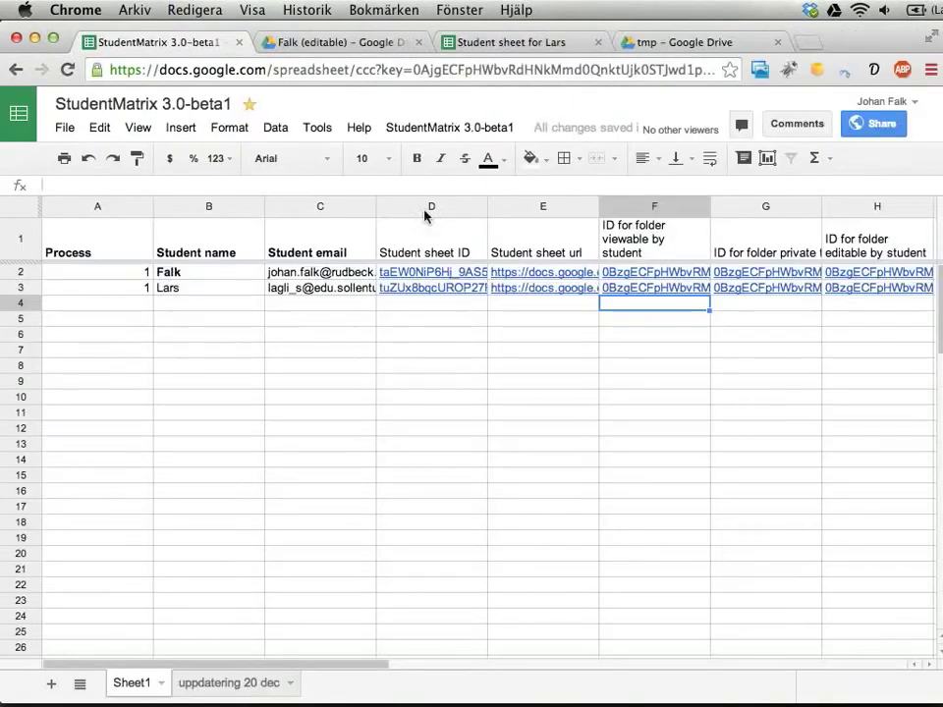
{"action": "left_click", "coordinate": [437, 127]}
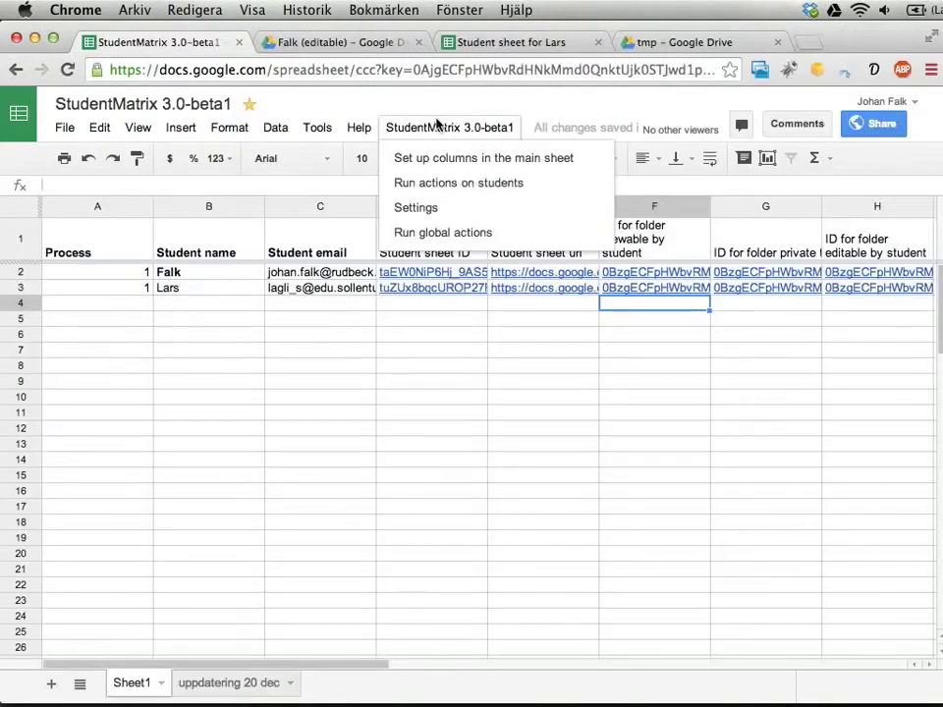
{"action": "left_click", "coordinate": [430, 186]}
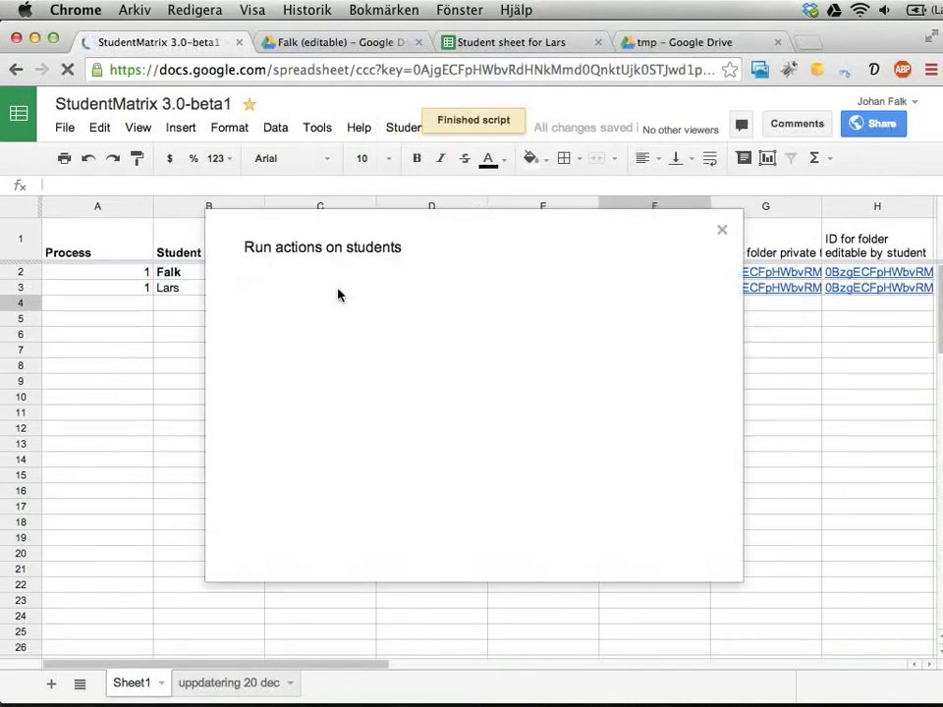
{"action": "left_click", "coordinate": [339, 286]}
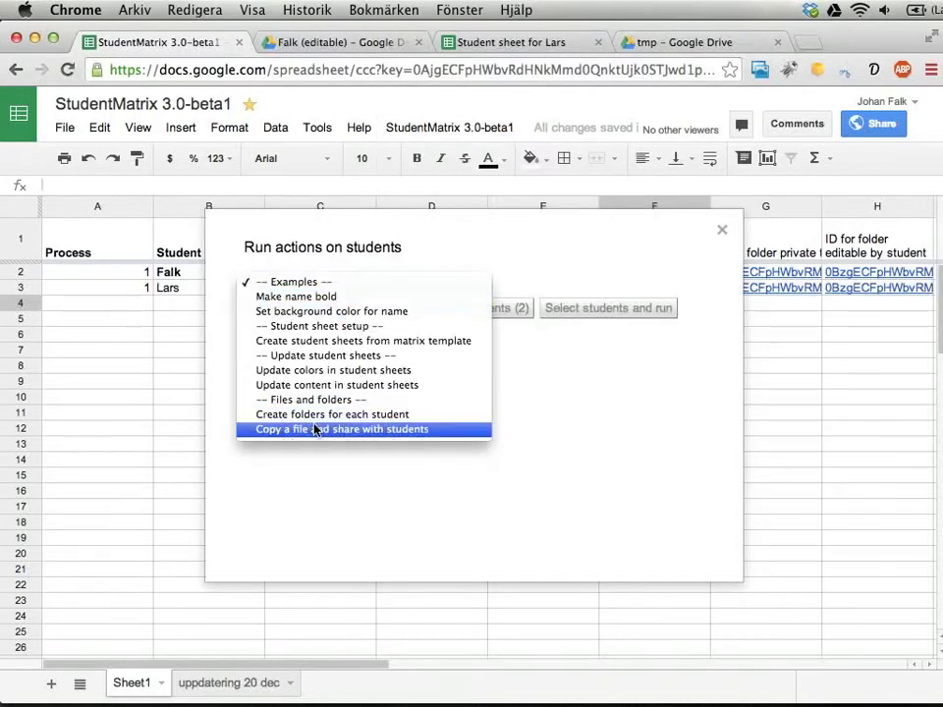
{"action": "left_click", "coordinate": [376, 430]}
{"action": "left_click", "coordinate": [459, 341]}
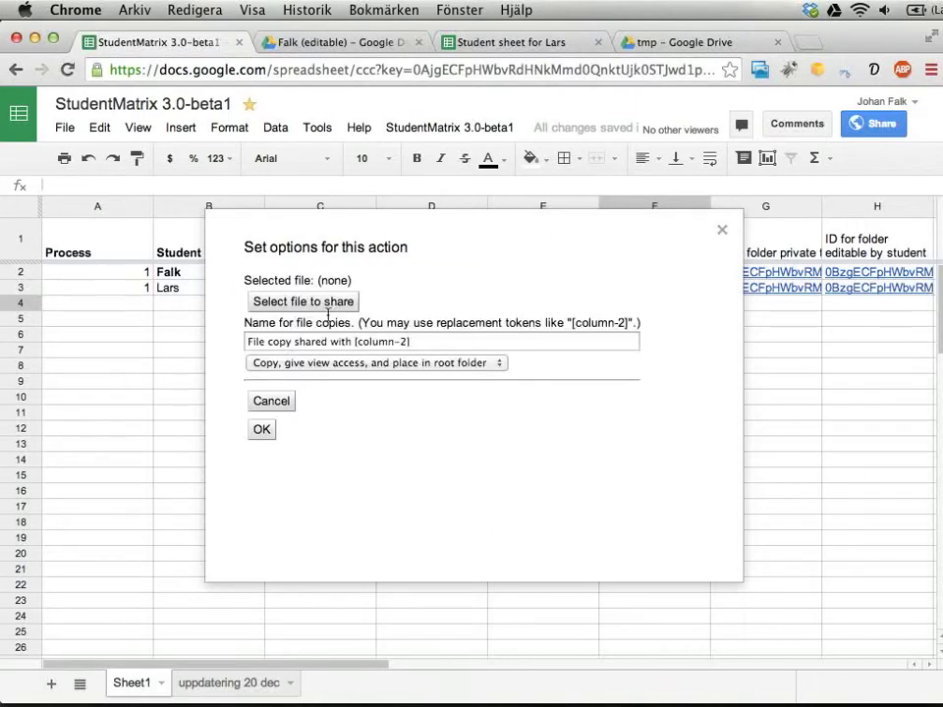
Step: Search for "60" and select the document "12 på 60: prefix" as the file to share
{"action": "left_click", "coordinate": [327, 308]}
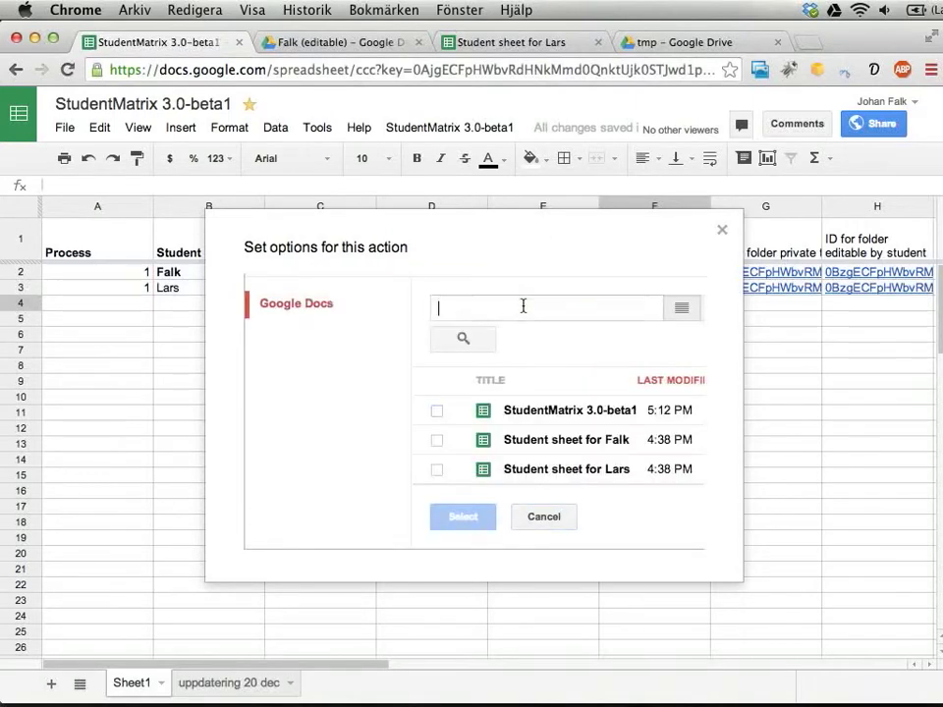
{"action": "type", "text": "60"}
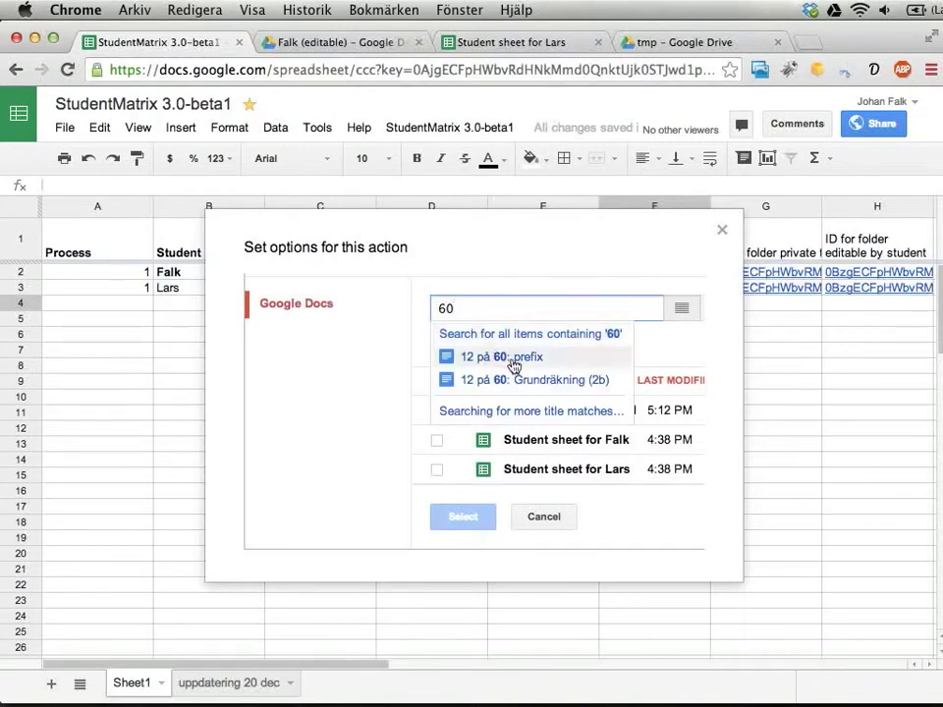
{"action": "left_click", "coordinate": [551, 359]}
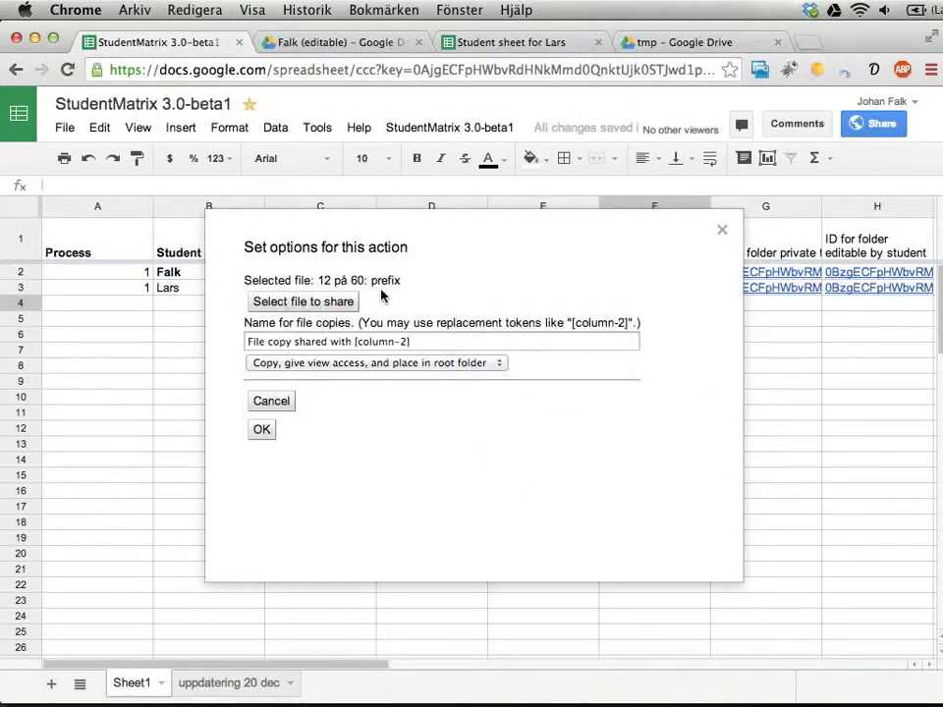
Step: Set the name for the file copies to "12 på 60 (delad med [column-2])"
{"action": "left_click_drag", "start_coordinate": [328, 342], "coordinate": [247, 342]}
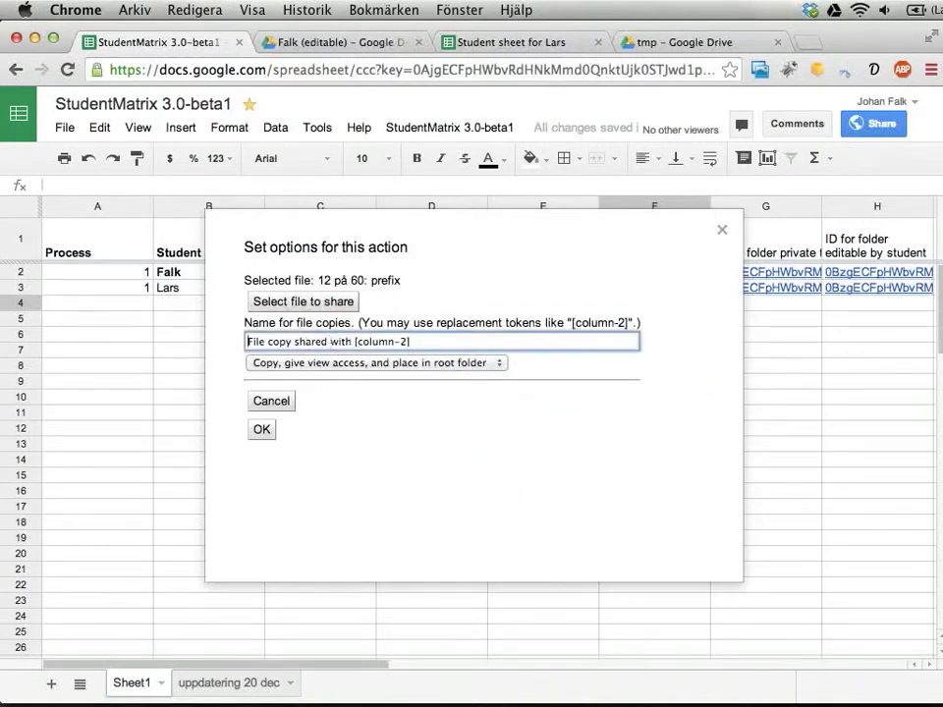
{"action": "type", "text": "12 på "}
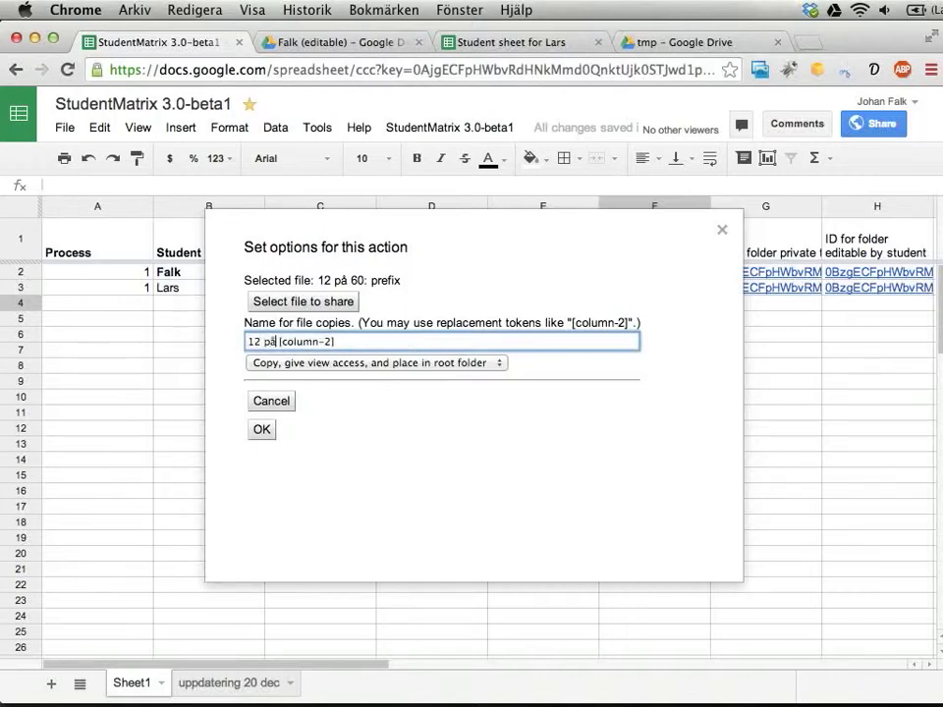
{"action": "type", "text": "60 ("}
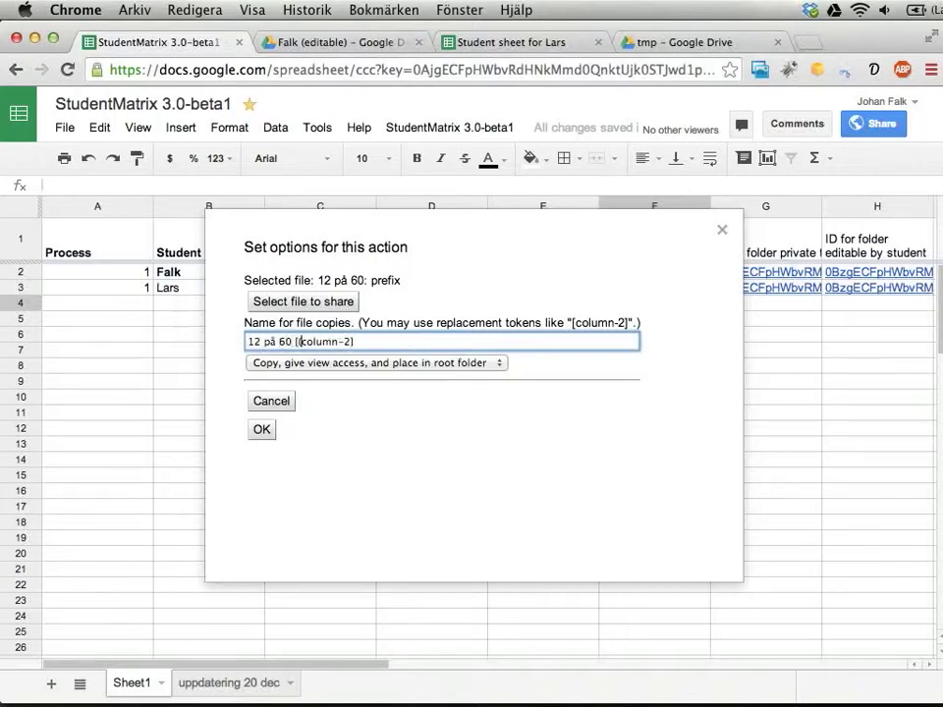
{"action": "type", "text": "Delat"}
{"action": "key", "text": "BackSpace"}
{"action": "key", "text": "BackSpace"}
{"action": "key", "text": "BackSpace"}
{"action": "key", "text": "BackSpace"}
{"action": "key", "text": "BackSpace"}
{"action": "type", "text": "delat"}
{"action": "key", "text": "BackSpace"}
{"action": "type", "text": "d med"}
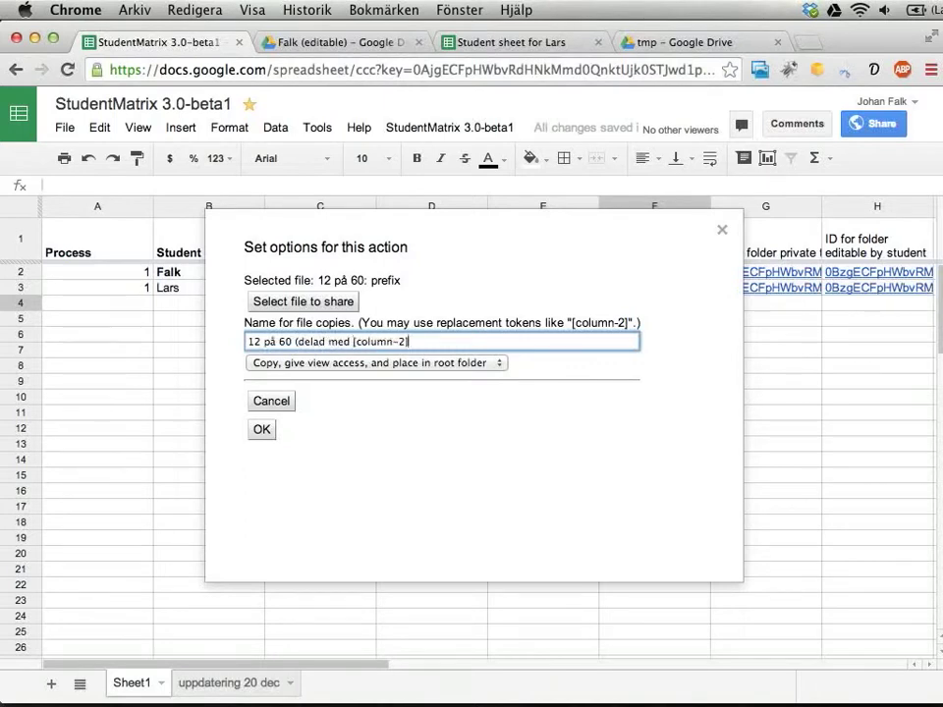
Step: Set the sharing mode to "Copy and place in student's editable folder" and run the copy-and-share action
{"action": "left_click", "coordinate": [409, 366]}
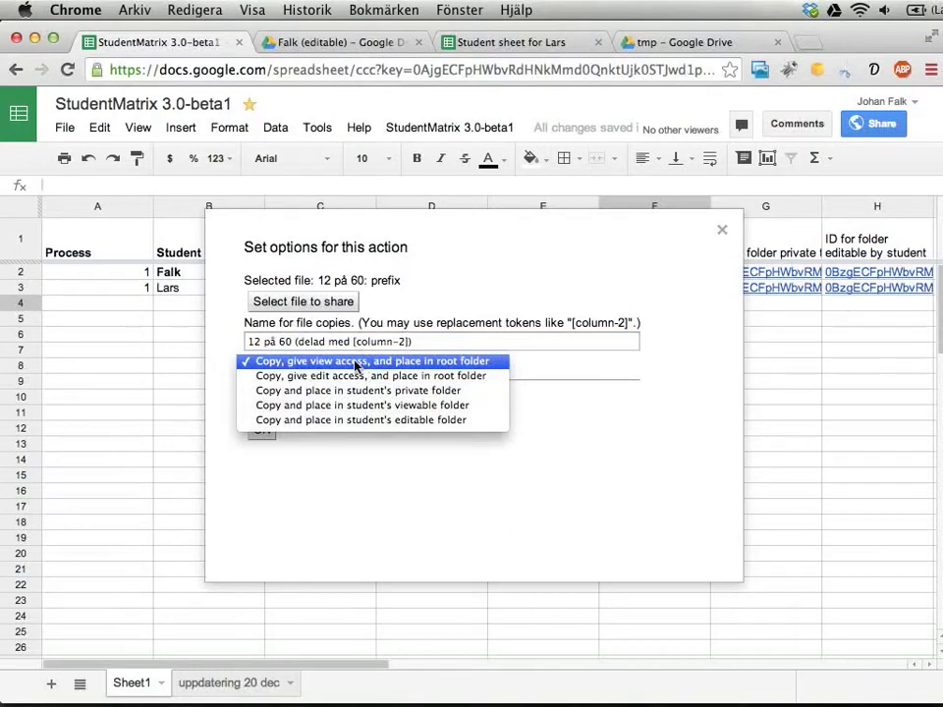
{"action": "left_click", "coordinate": [379, 419]}
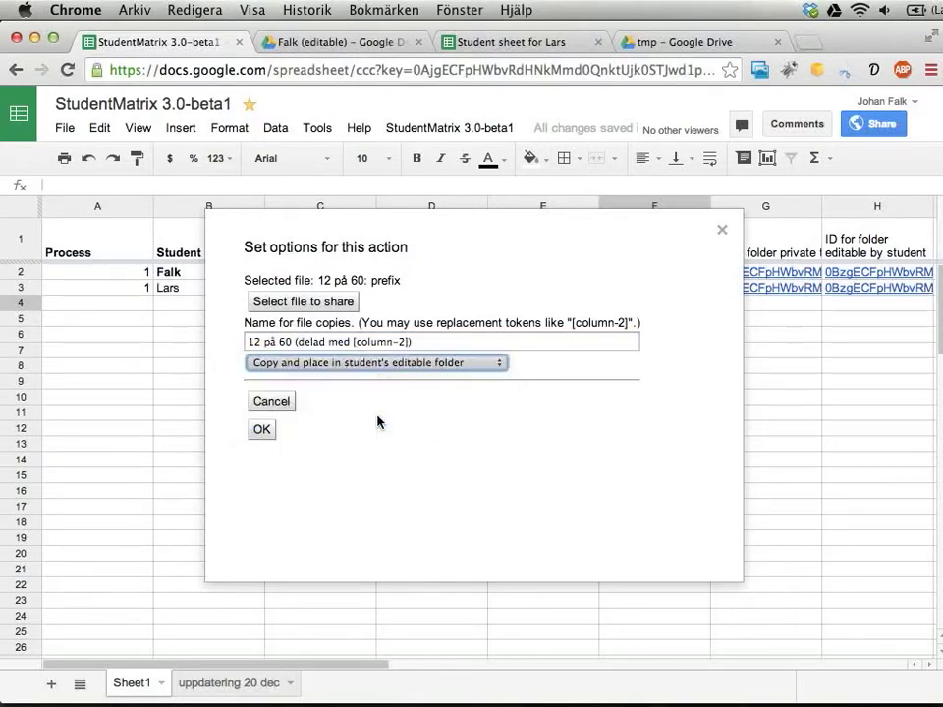
{"action": "left_click", "coordinate": [262, 429]}
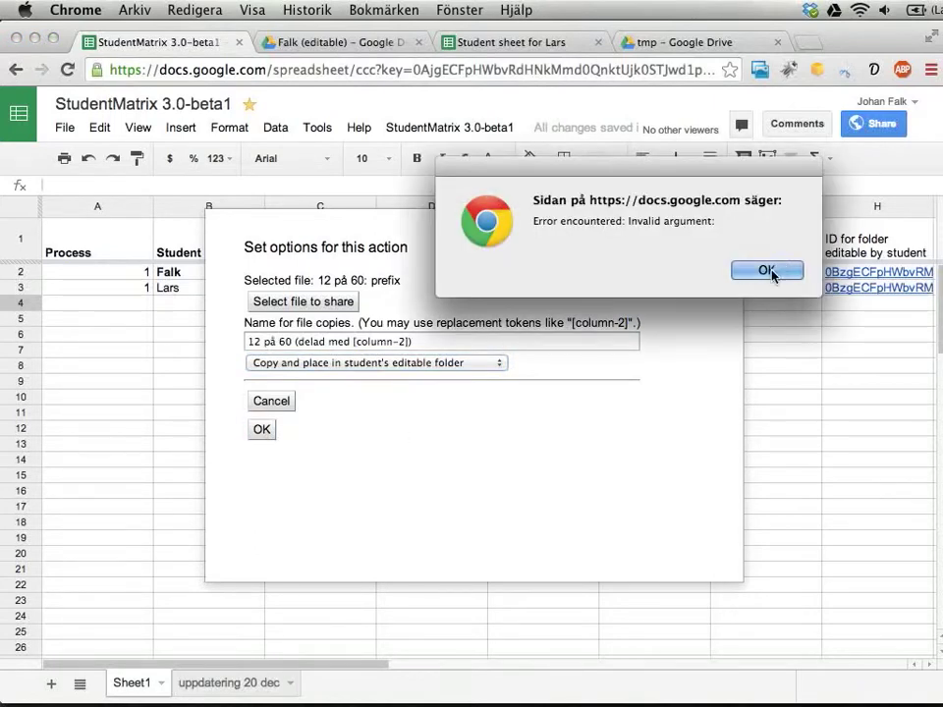
{"action": "left_click", "coordinate": [768, 272]}
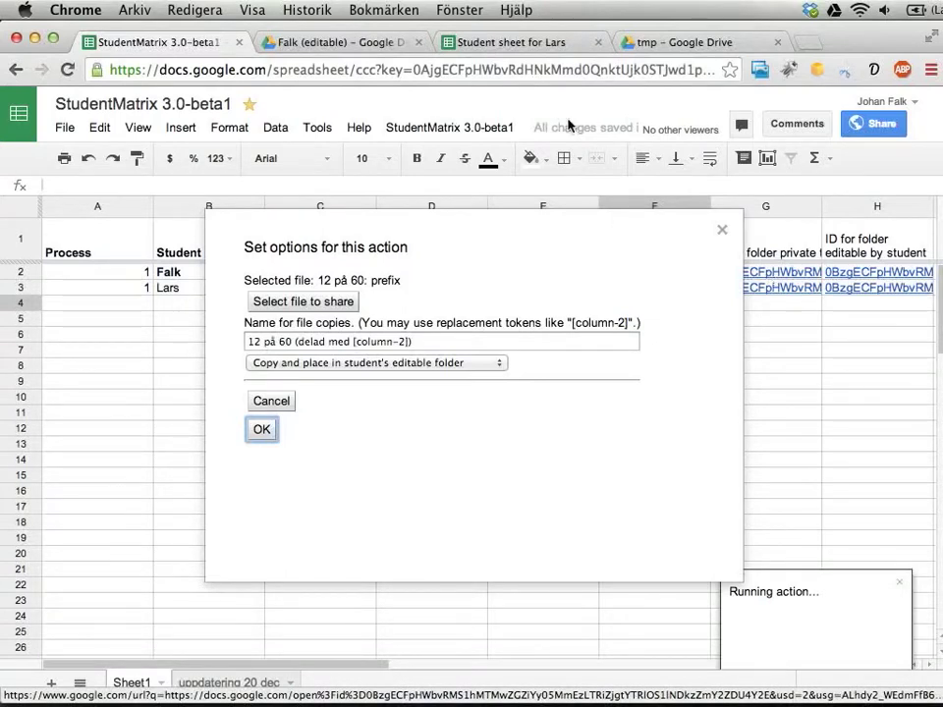
Step: Check the tmp folder and the first student's editable folder in Google Drive for file copies, and return to the StudentMatrix 3.0-beta1 spreadsheet
{"action": "left_click", "coordinate": [644, 39]}
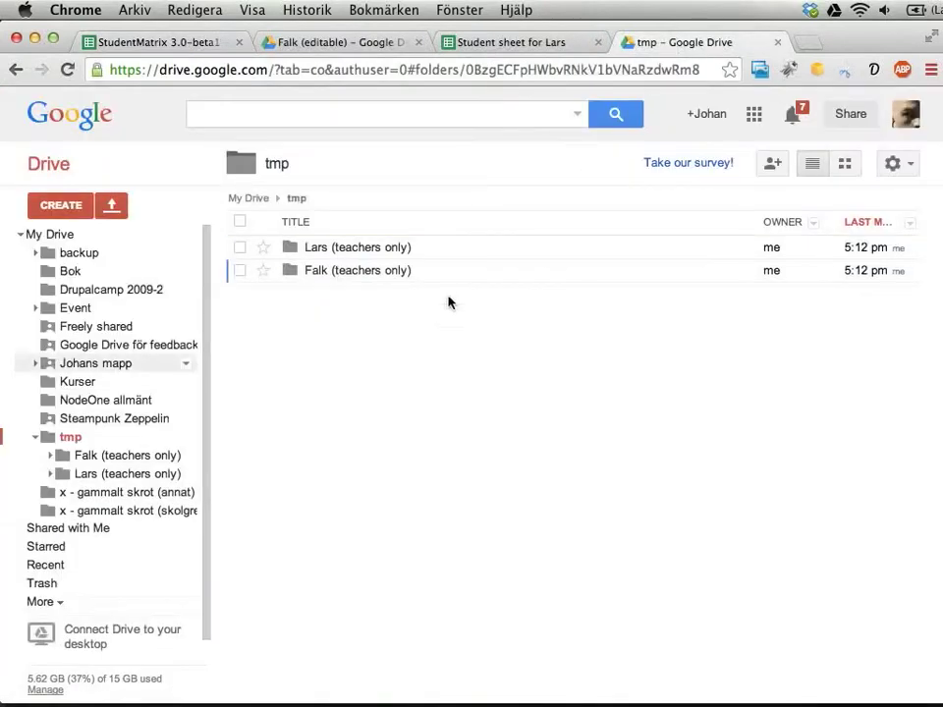
{"action": "left_click", "coordinate": [294, 39]}
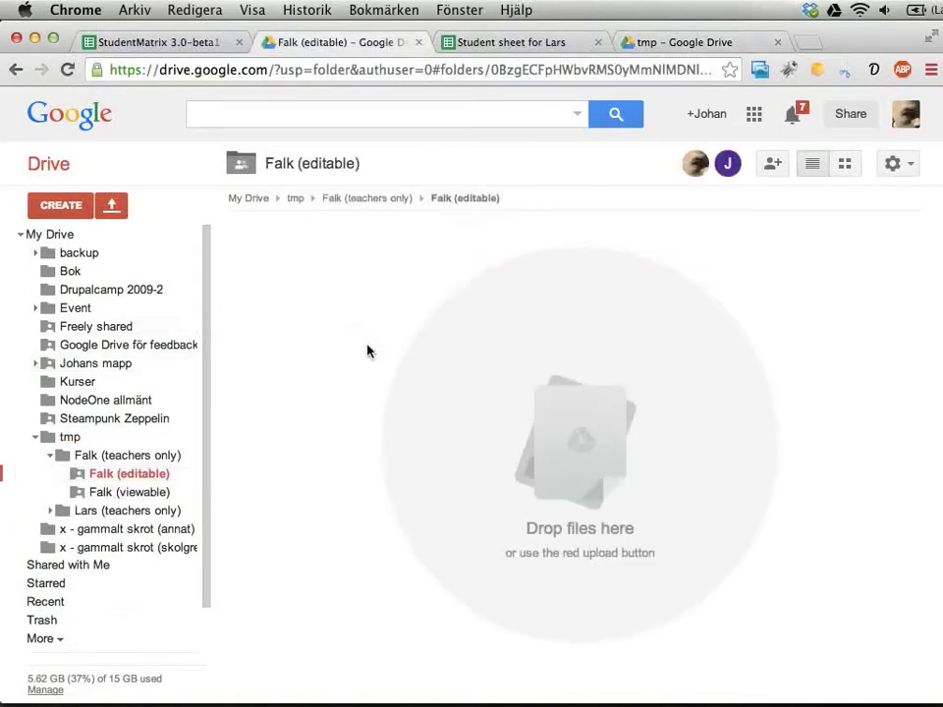
{"action": "left_click", "coordinate": [120, 47]}
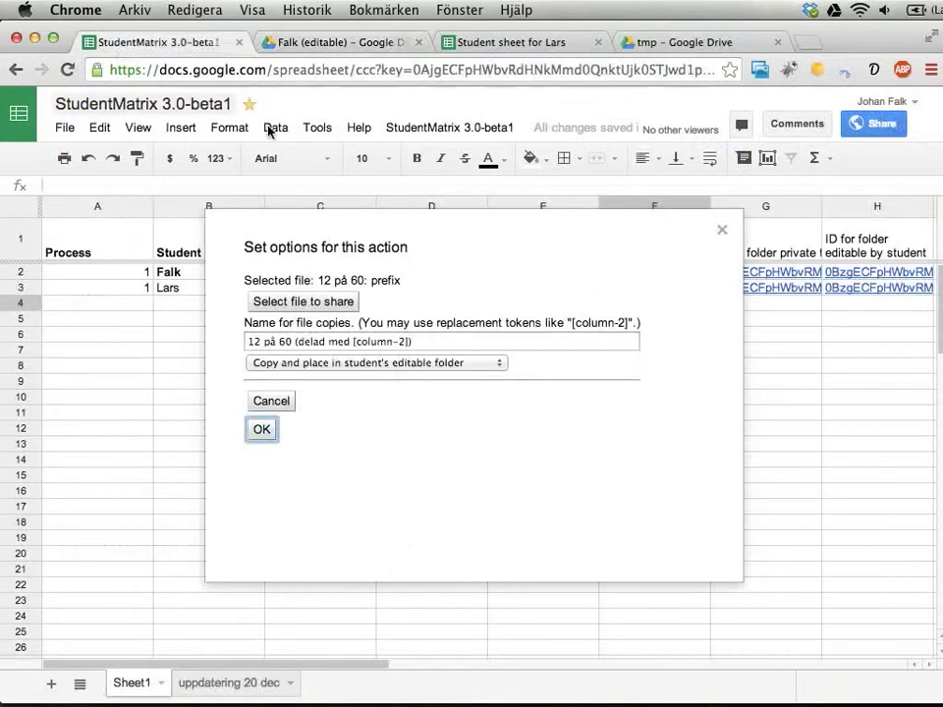